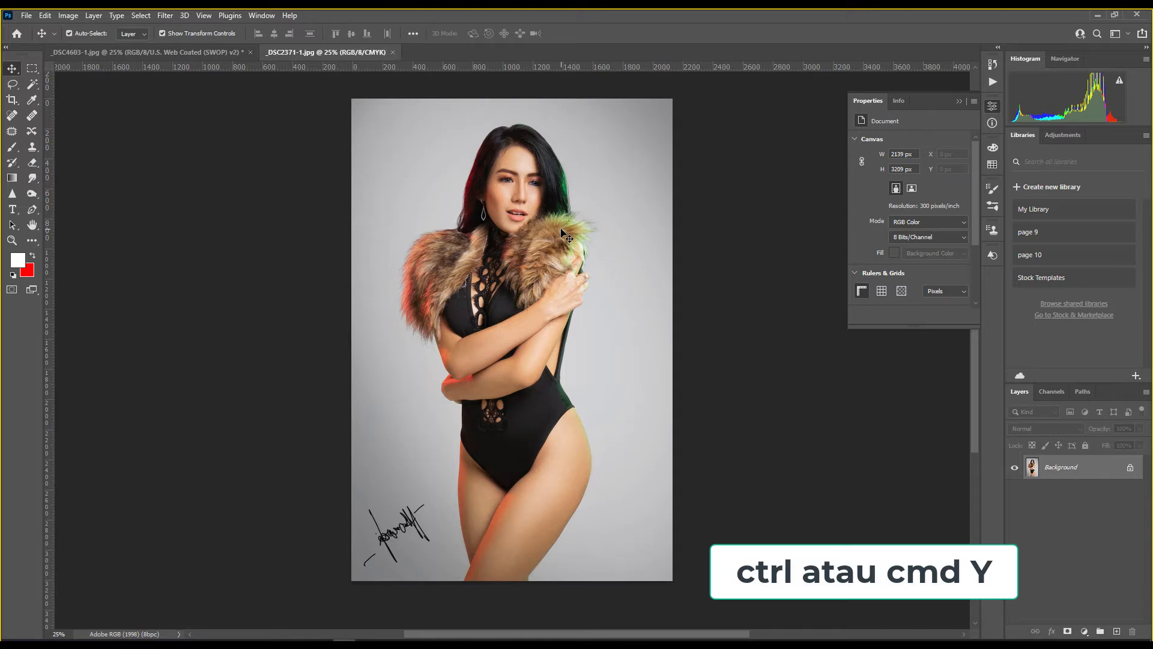
- Toggle the Proof Colors preview on the portrait and locate the Gamut Warning option
{"action": "key", "text": "ctrl+y"}
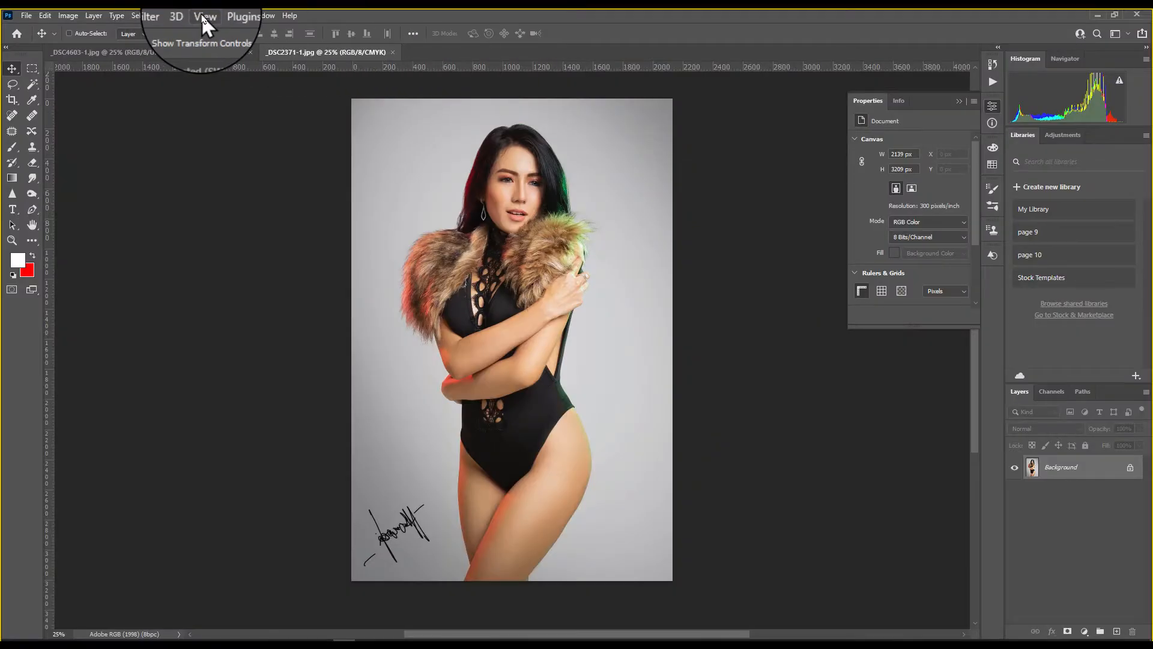
{"action": "left_click", "coordinate": [201, 15]}
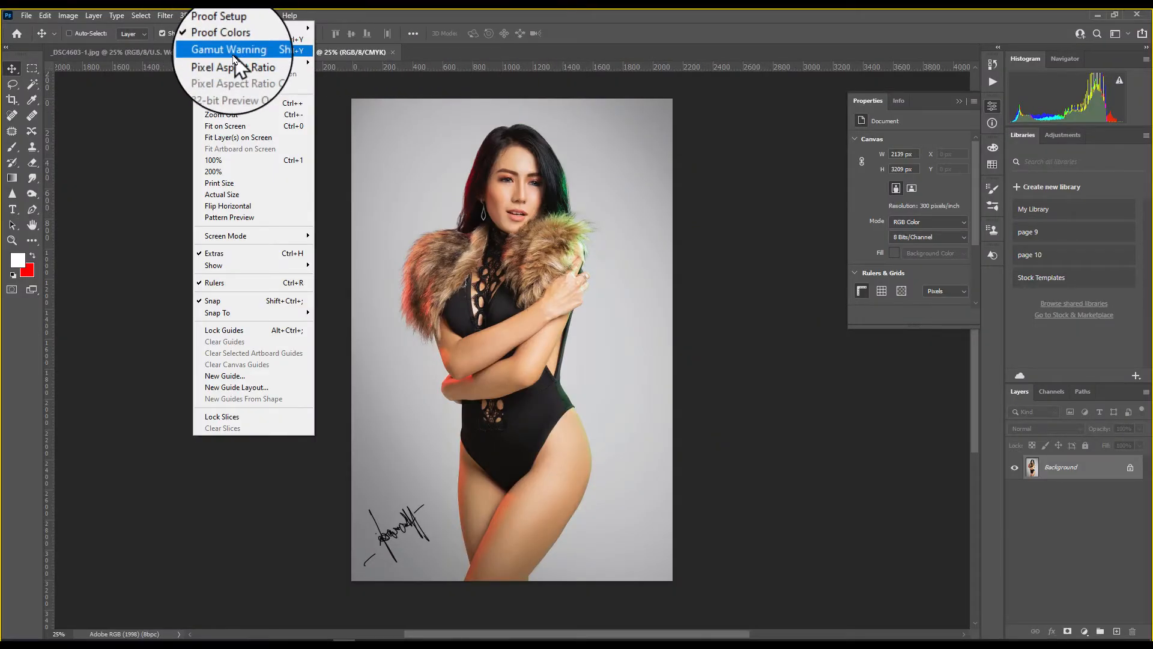
{"action": "mouse_move", "coordinate": [283, 65]}
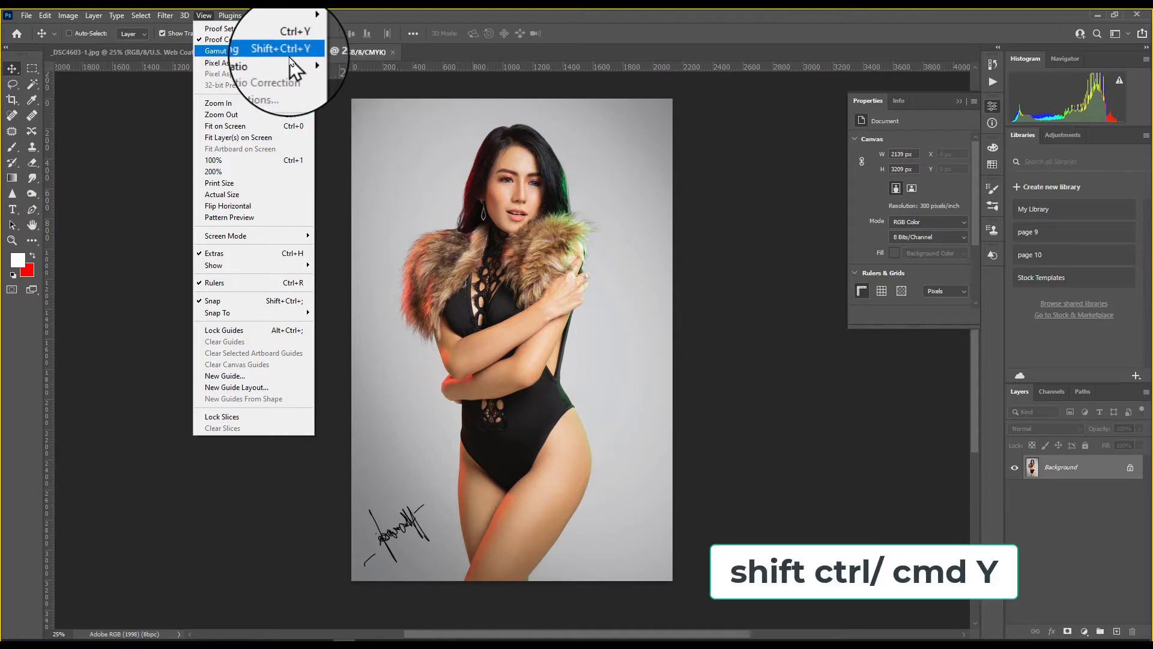
{"action": "left_click", "coordinate": [365, 48]}
- Toggle the Gamut Warning on and off at 100% view to examine out-of-gamut areas in the coloured hair highlights
{"action": "key", "text": "ctrl+1"}
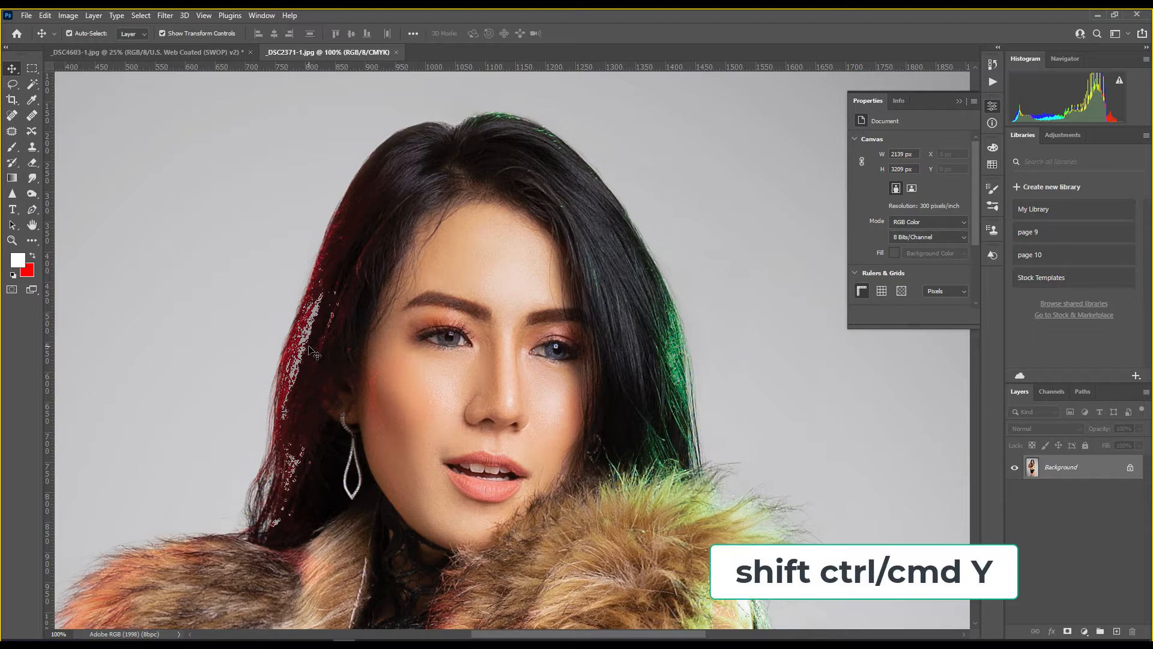
{"action": "key", "text": "ctrl+shift+y"}
{"action": "key", "text": "ctrl+shift+y"}
{"action": "key", "text": "ctrl+shift+y"}
{"action": "key", "text": "ctrl+shift+y"}
{"action": "key", "text": "ctrl+shift+y"}
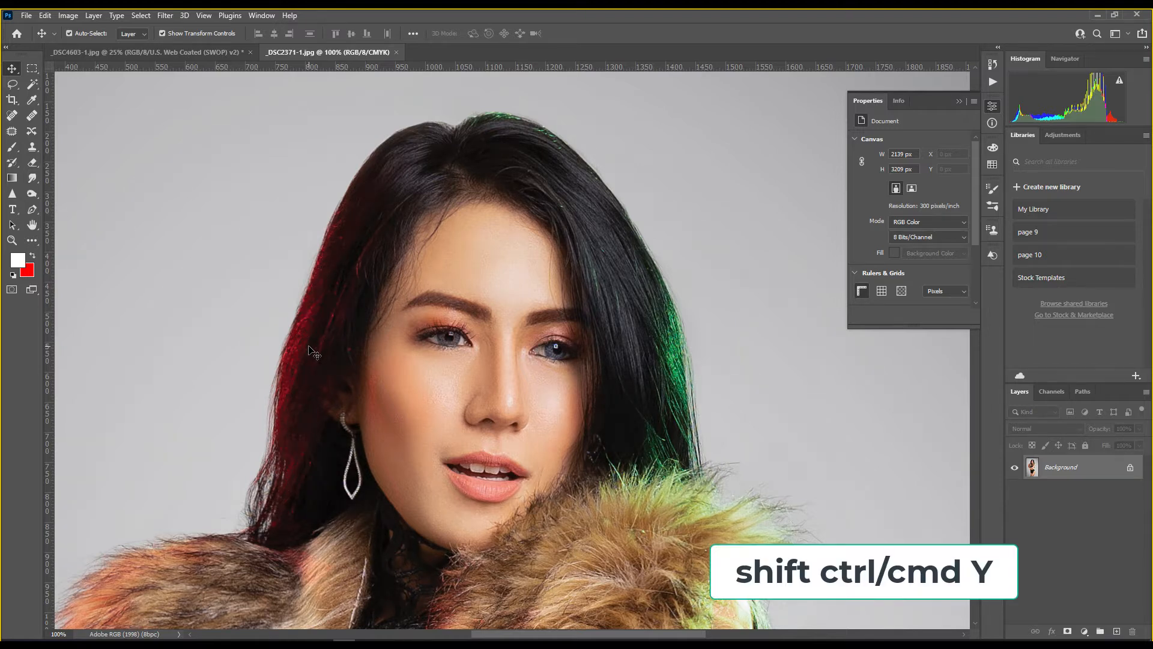
{"action": "key", "text": "ctrl+shift+y"}
{"action": "key", "text": "ctrl+shift+y"}
{"action": "key", "text": "ctrl+shift+y"}
{"action": "key", "text": "ctrl+shift+y"}
{"action": "key", "text": "ctrl+shift+y"}
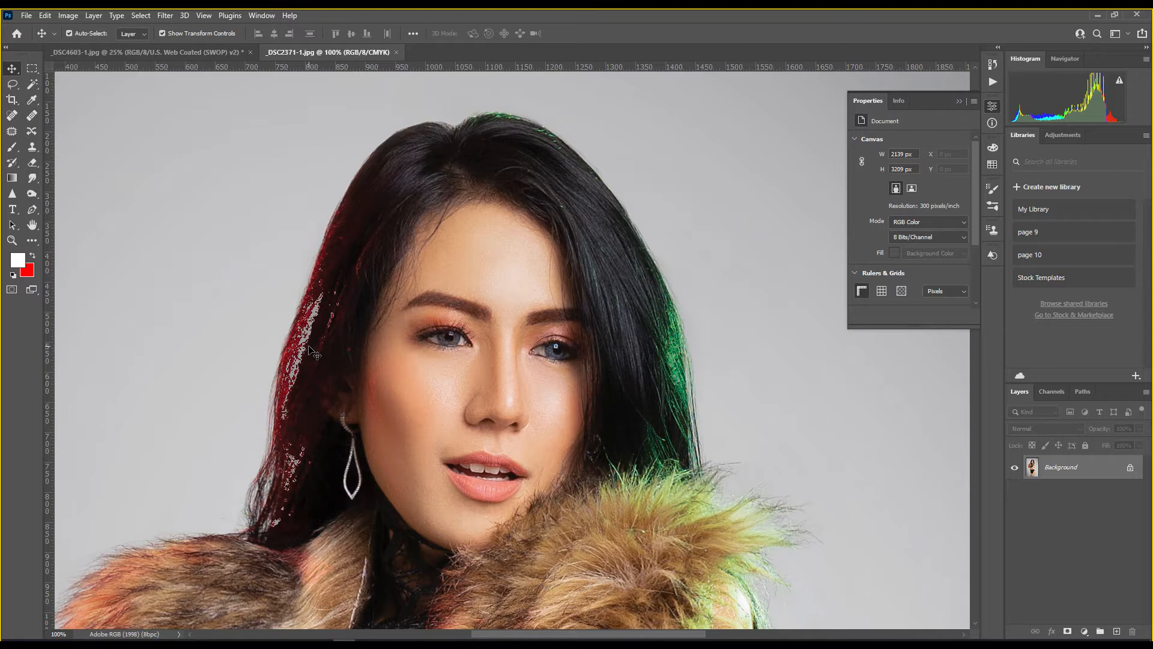
{"action": "key", "text": "ctrl+shift+y"}
{"action": "key", "text": "ctrl+shift+y"}
{"action": "key", "text": "ctrl+shift+y"}
{"action": "key", "text": "ctrl+shift+y"}
{"action": "key", "text": "ctrl+shift+y"}
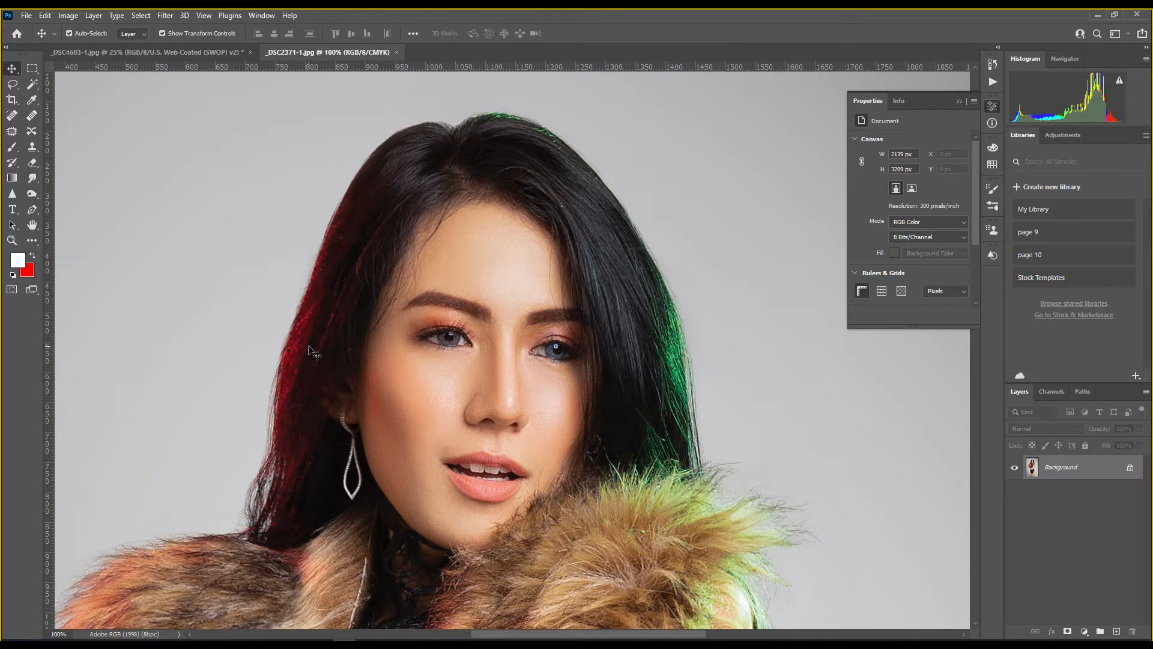
{"action": "key", "text": "ctrl+shift+y"}
{"action": "key", "text": "ctrl+shift+y"}
{"action": "key", "text": "ctrl+shift+y"}
{"action": "key", "text": "ctrl+shift+y"}
{"action": "key", "text": "ctrl+shift+y"}
{"action": "key", "text": "ctrl+shift+y"}
{"action": "key", "text": "ctrl+shift+y"}
{"action": "key", "text": "ctrl+shift+y"}
{"action": "key", "text": "ctrl+shift+y"}
{"action": "key", "text": "ctrl+shift+y"}
{"action": "key", "text": "ctrl+shift+y"}
{"action": "key", "text": "ctrl+shift+y"}
{"action": "key", "text": "ctrl+shift+y"}
{"action": "key", "text": "ctrl+shift+y"}
- Check which Proof Setup profile the soft proof of the portrait uses
{"action": "left_click", "coordinate": [204, 15]}
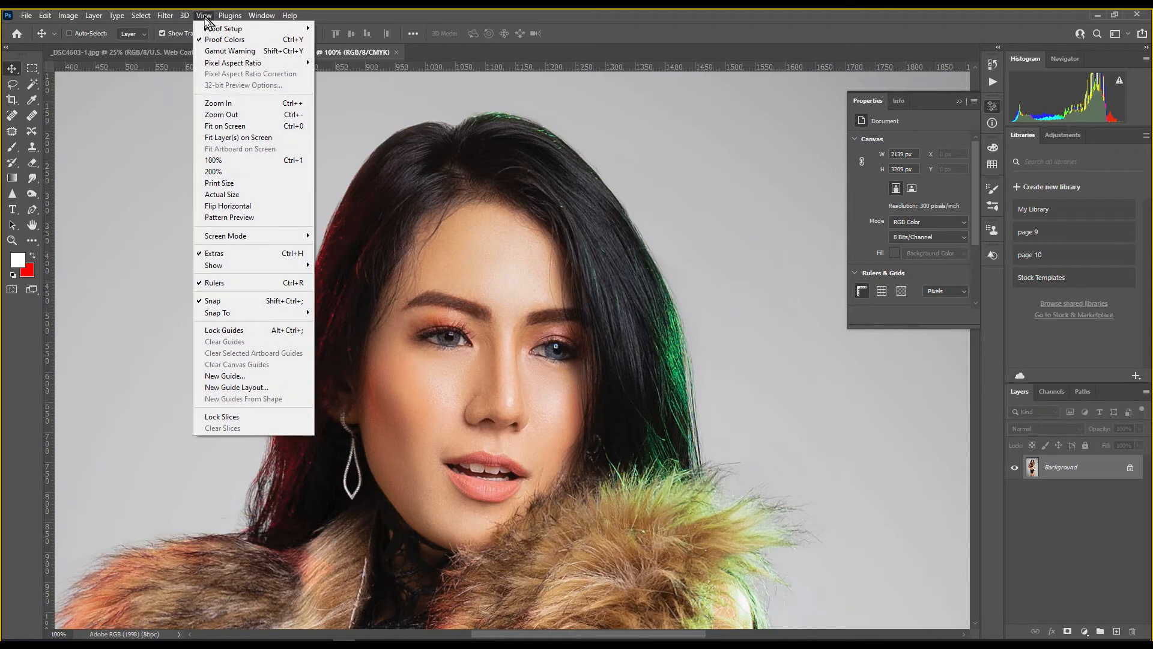
{"action": "mouse_move", "coordinate": [238, 28]}
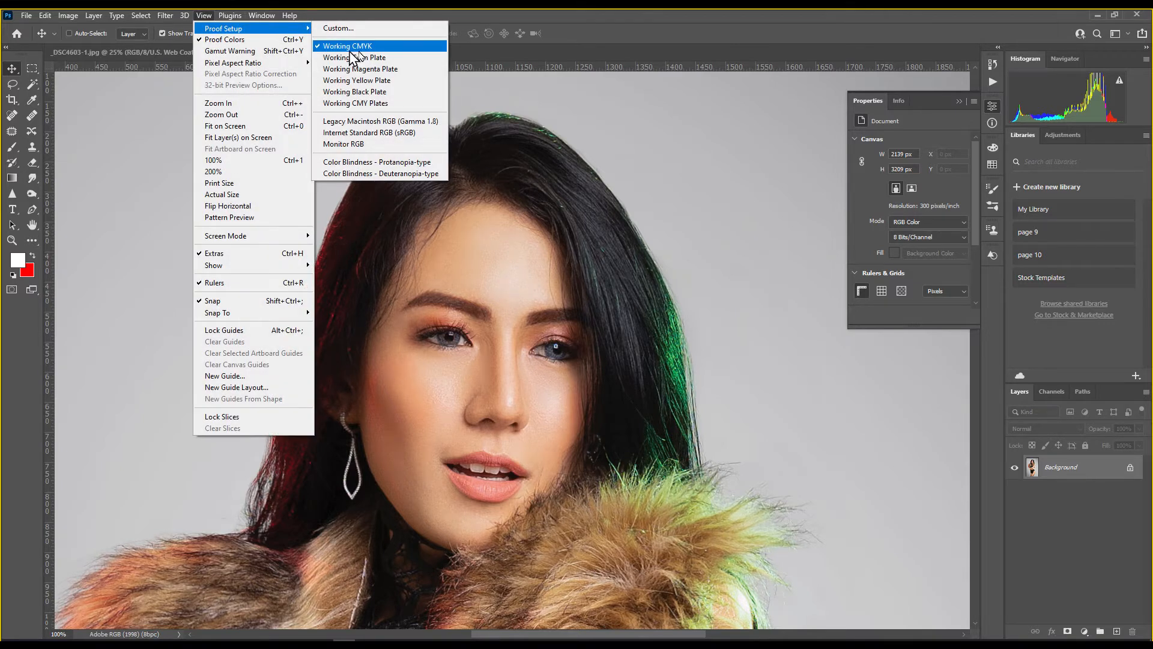
{"action": "left_click", "coordinate": [508, 58]}
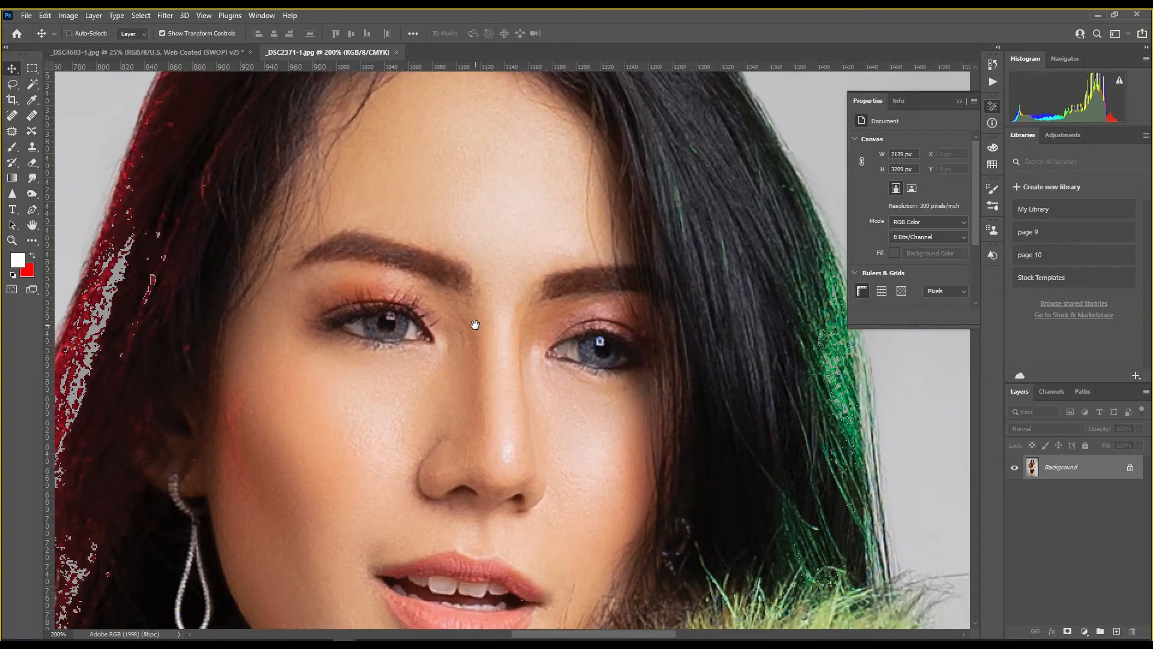
- Add a Hue/Saturation adjustment layer, set the Reds saturation to -44, and compare the image with and without it
{"action": "left_click_drag", "start_coordinate": [475, 325], "coordinate": [792, 190]}
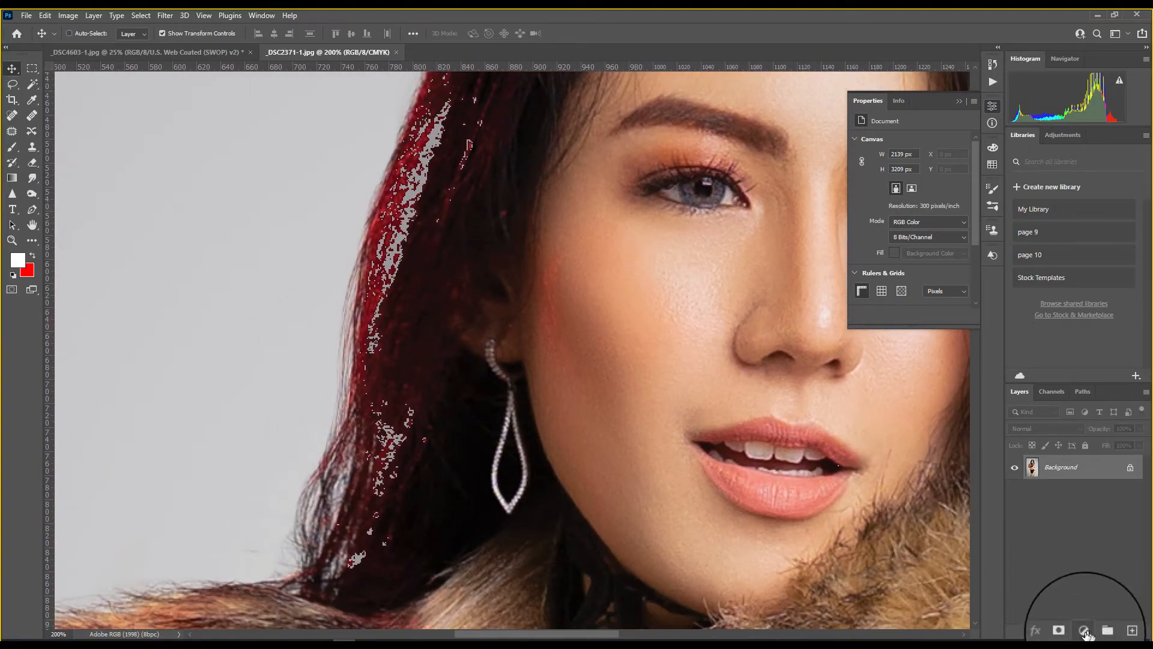
{"action": "left_click", "coordinate": [1084, 631]}
{"action": "left_click", "coordinate": [1071, 517]}
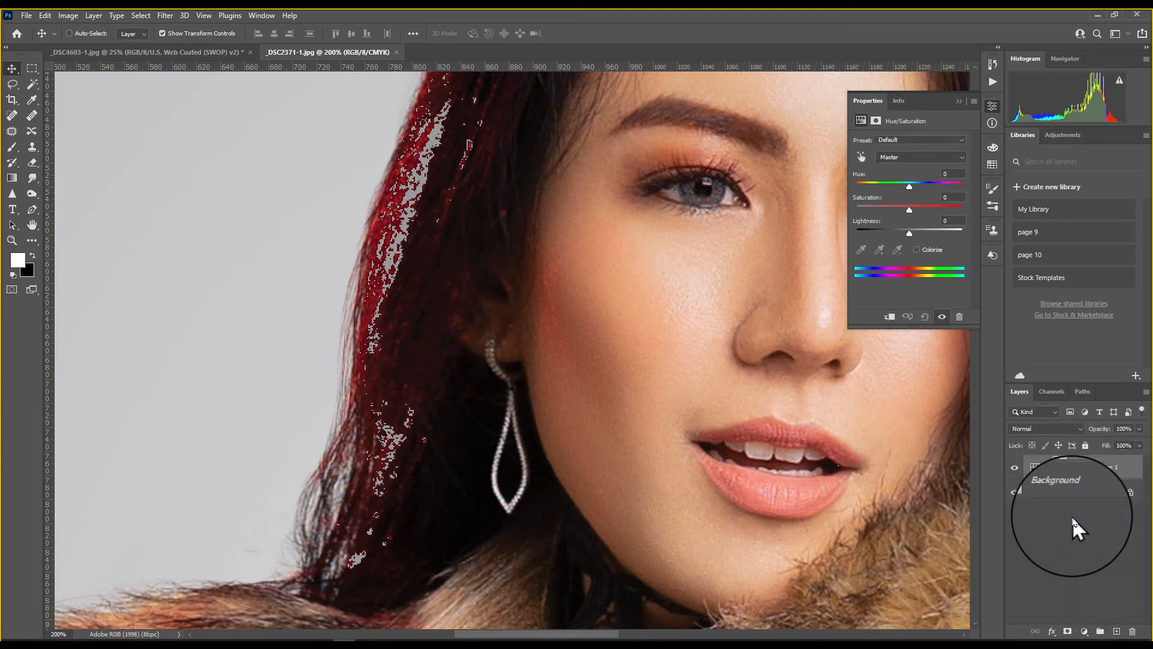
{"action": "left_click", "coordinate": [862, 157]}
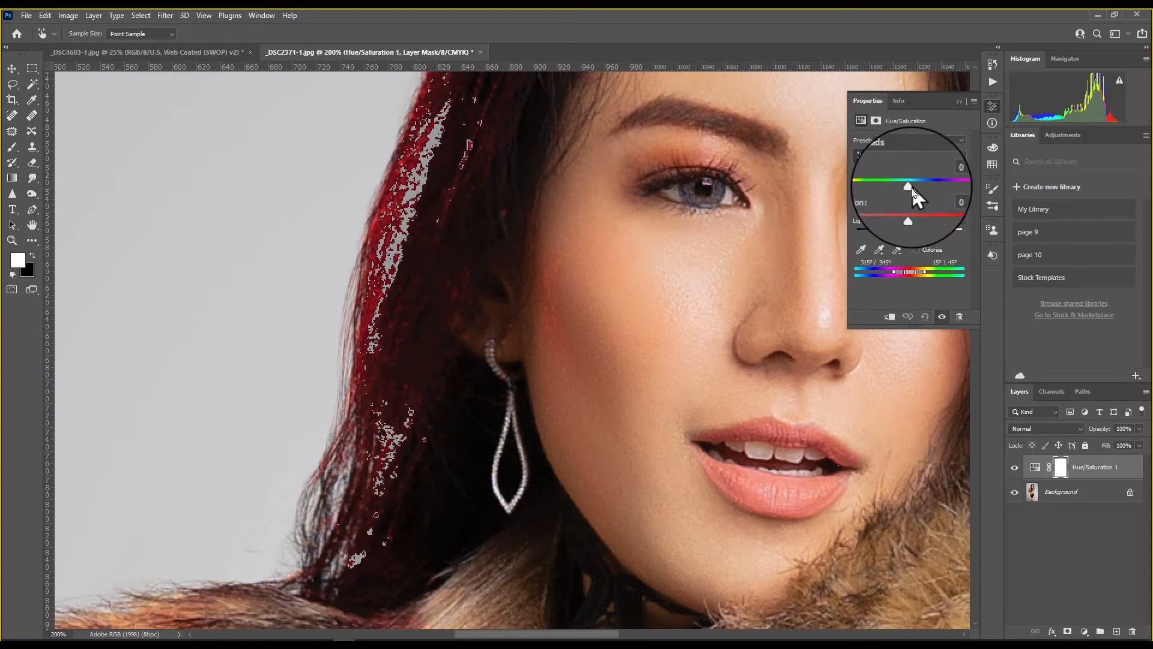
{"action": "left_click_drag", "start_coordinate": [910, 210], "coordinate": [885, 207]}
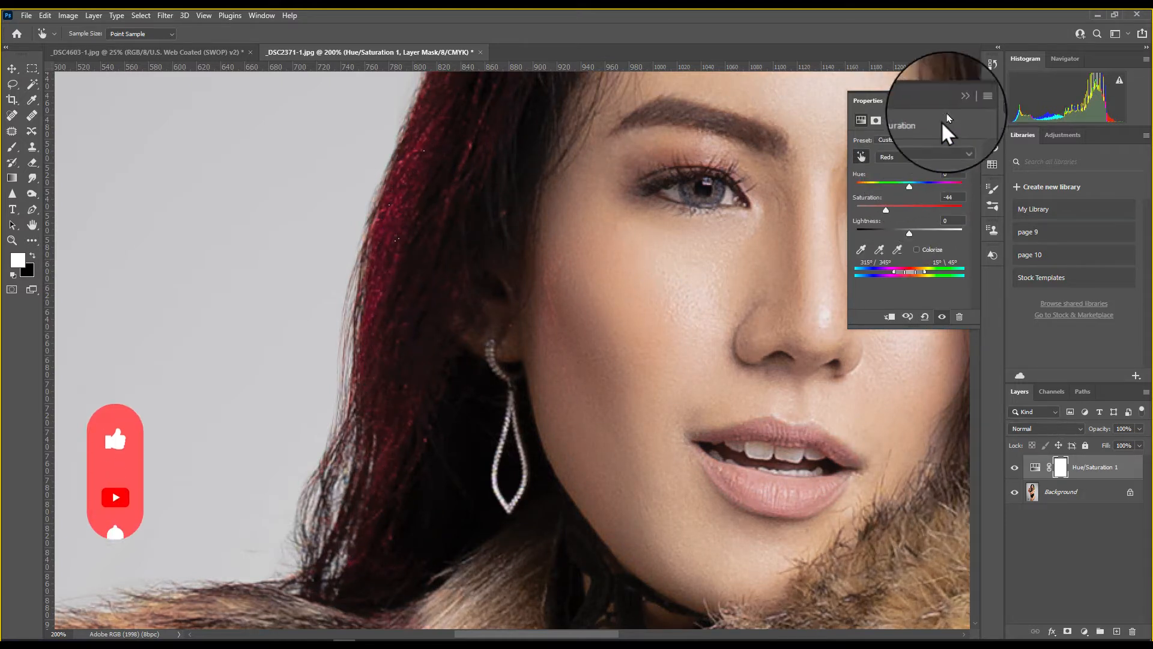
{"action": "left_click", "coordinate": [959, 101]}
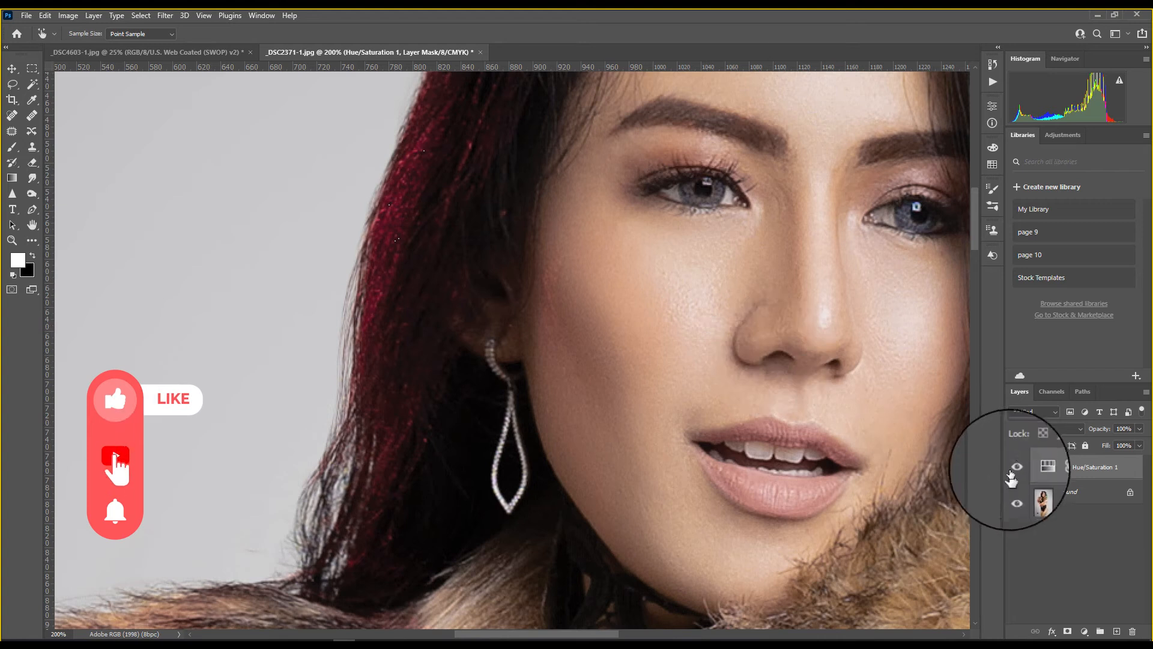
{"action": "left_click", "coordinate": [1015, 473]}
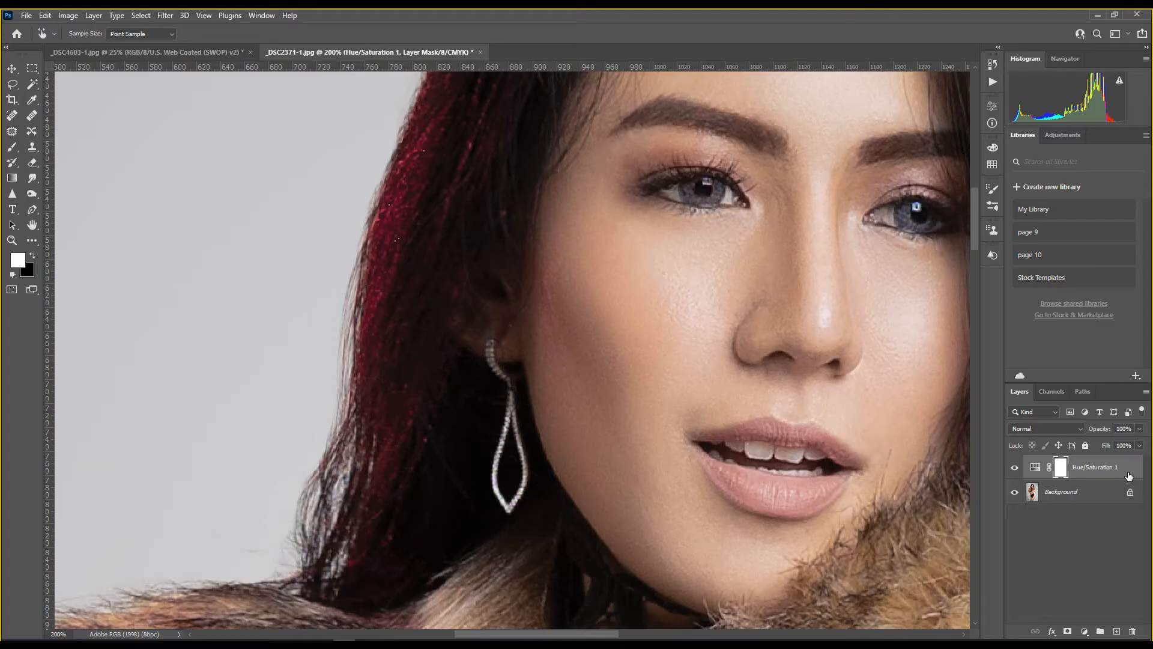
- Limit the Hue/Saturation layer to darker tones with Blend If Gray, splitting the Underlying Layer's white slider to 59 / 243
{"action": "double_click", "coordinate": [1125, 473]}
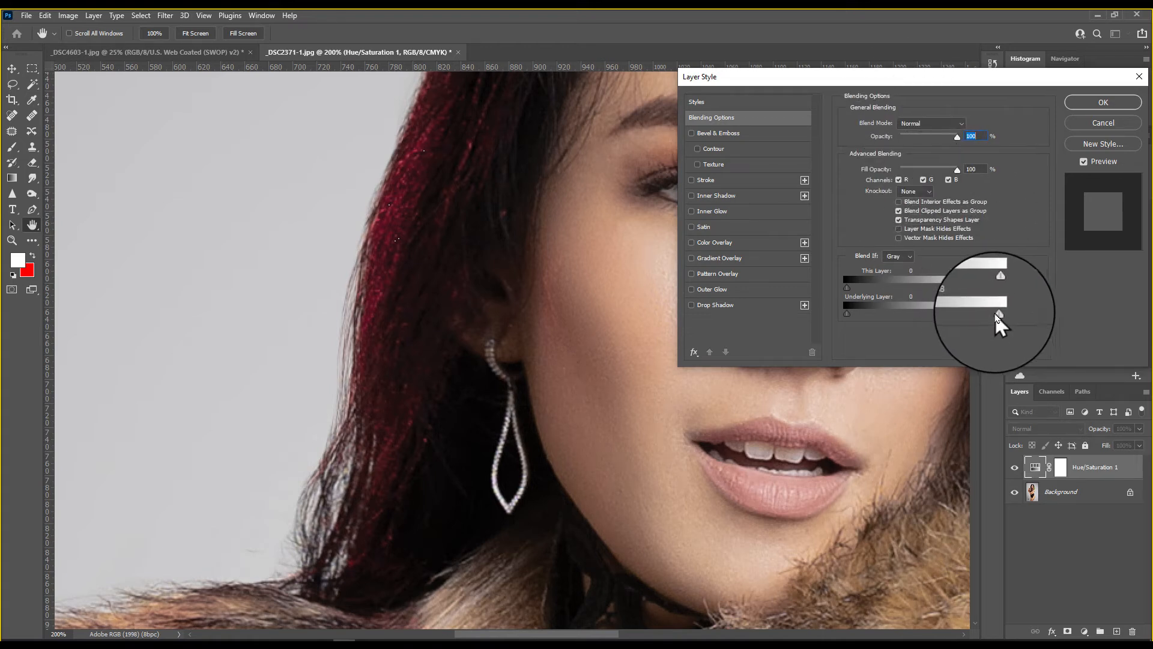
{"action": "left_click_drag", "start_coordinate": [998, 315], "coordinate": [880, 314]}
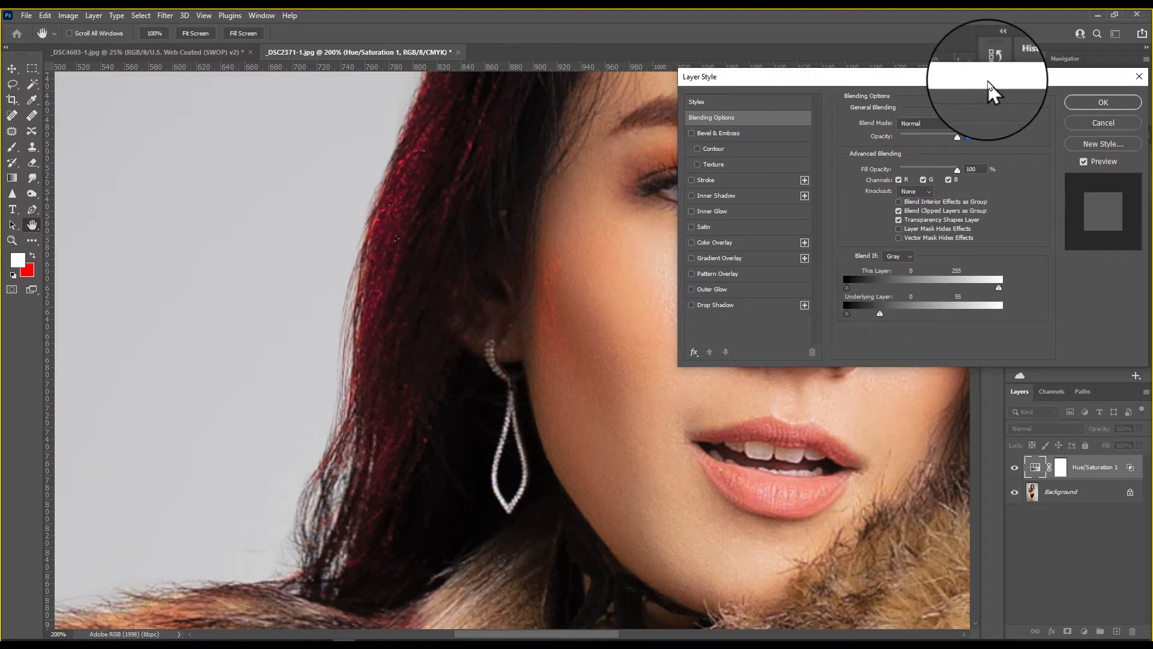
{"action": "left_click_drag", "start_coordinate": [990, 84], "coordinate": [909, 127]}
{"action": "left_click_drag", "start_coordinate": [807, 358], "coordinate": [780, 359]}
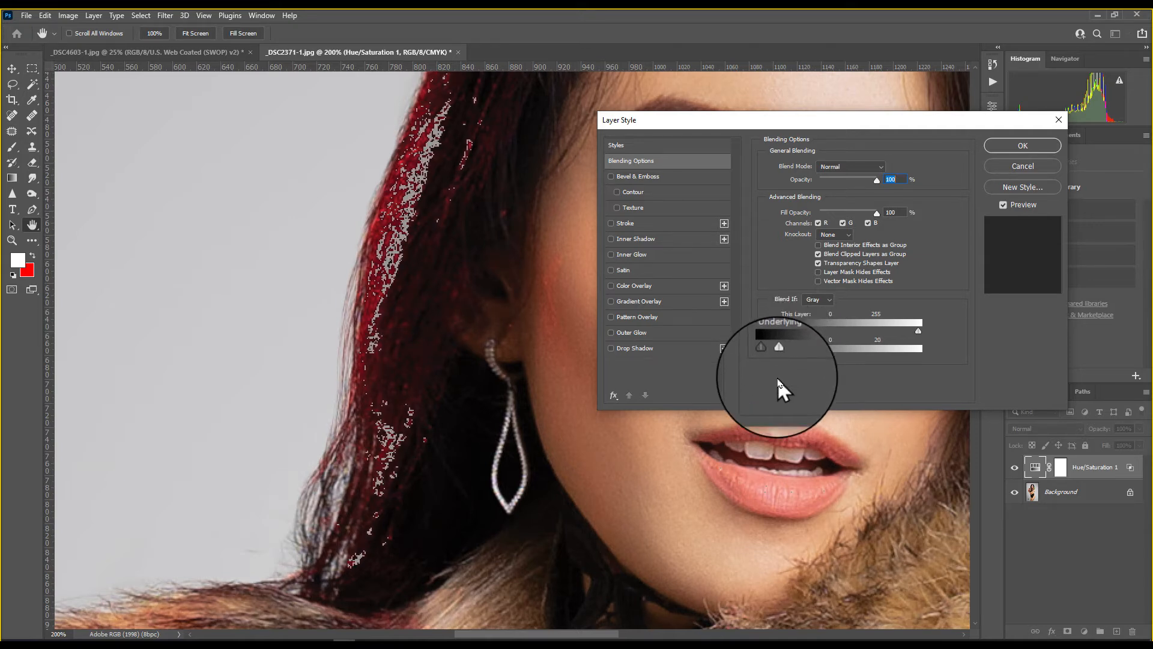
{"action": "left_click_drag", "start_coordinate": [781, 356], "coordinate": [822, 359]}
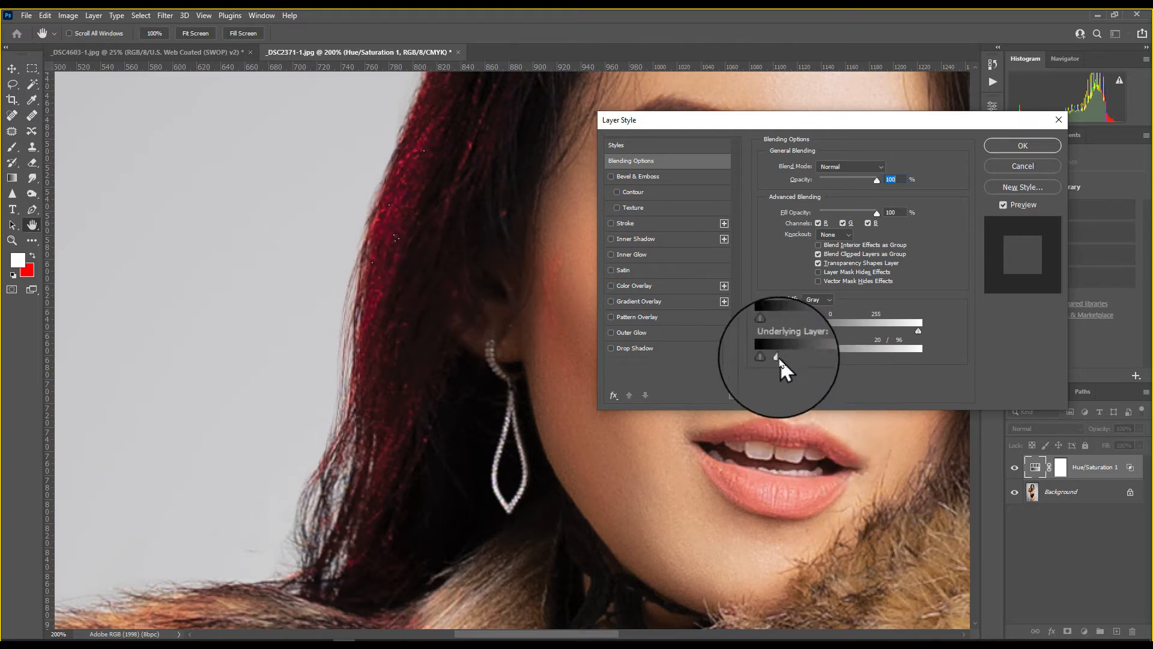
{"action": "left_click_drag", "start_coordinate": [776, 356], "coordinate": [872, 361]}
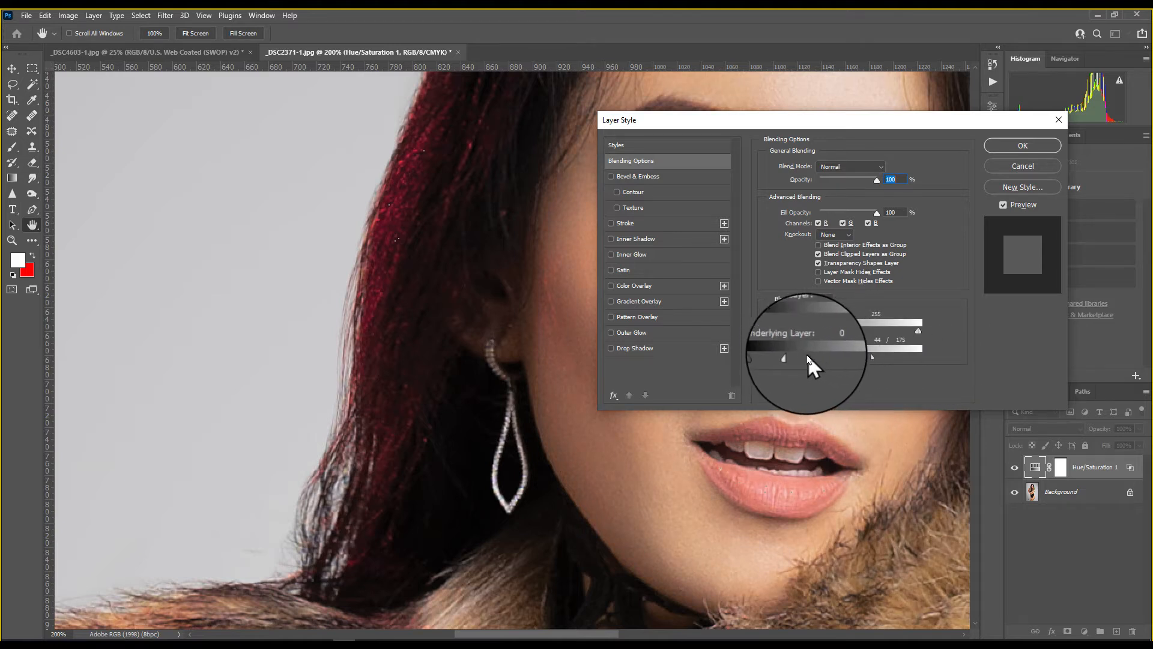
{"action": "left_click_drag", "start_coordinate": [793, 356], "coordinate": [909, 358]}
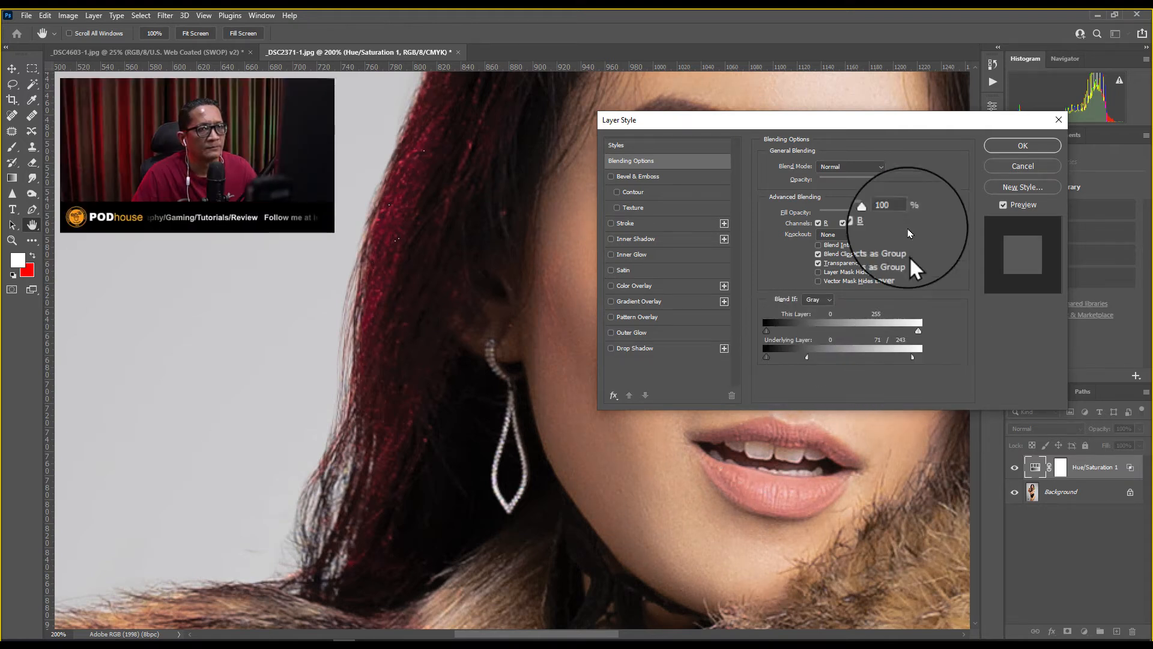
{"action": "left_click_drag", "start_coordinate": [914, 121], "coordinate": [804, 131]}
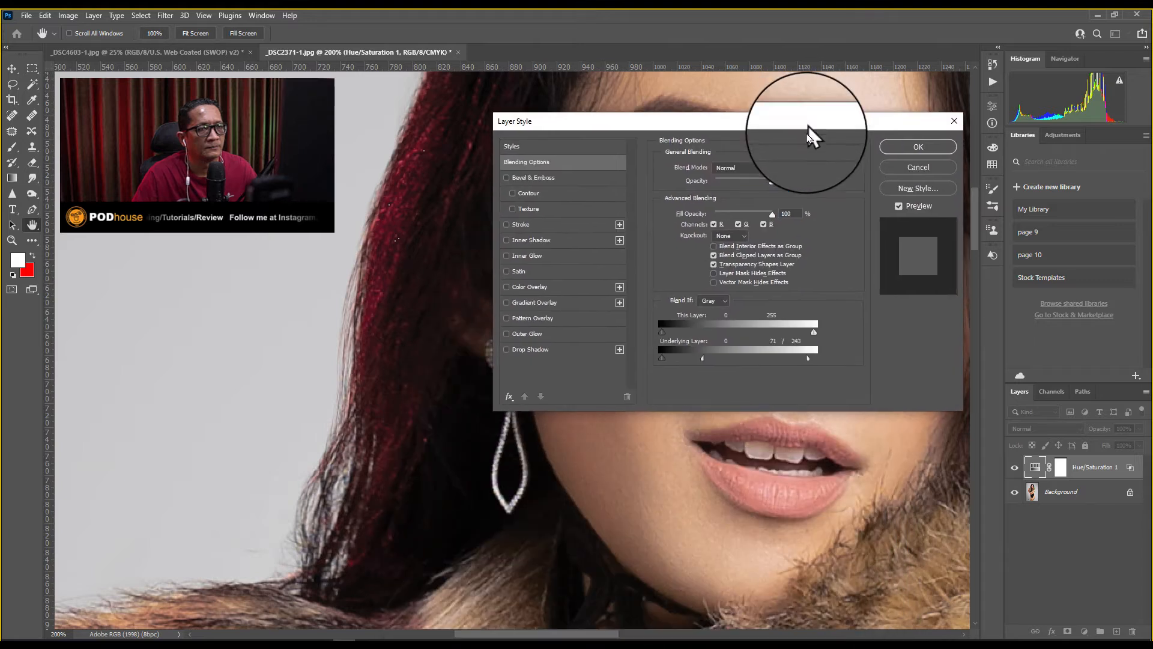
{"action": "mouse_move", "coordinate": [701, 355]}
{"action": "left_mouse_down"}
{"action": "mouse_move", "coordinate": [715, 356]}
{"action": "mouse_move", "coordinate": [697, 358]}
{"action": "left_mouse_up"}
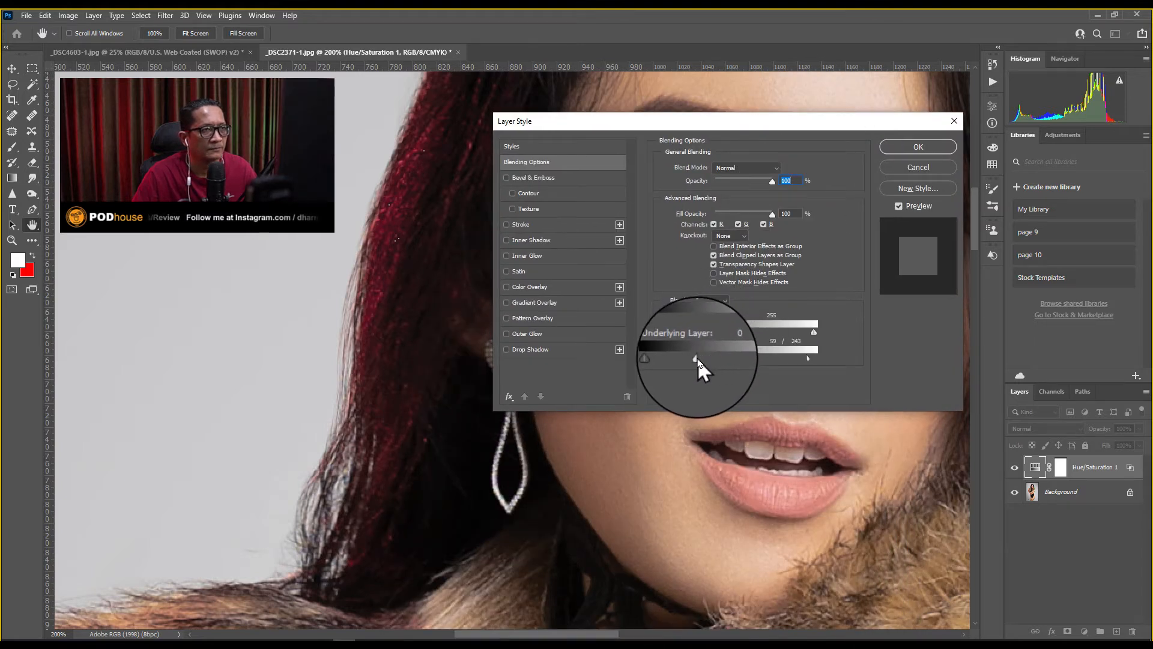
{"action": "left_click", "coordinate": [930, 145]}
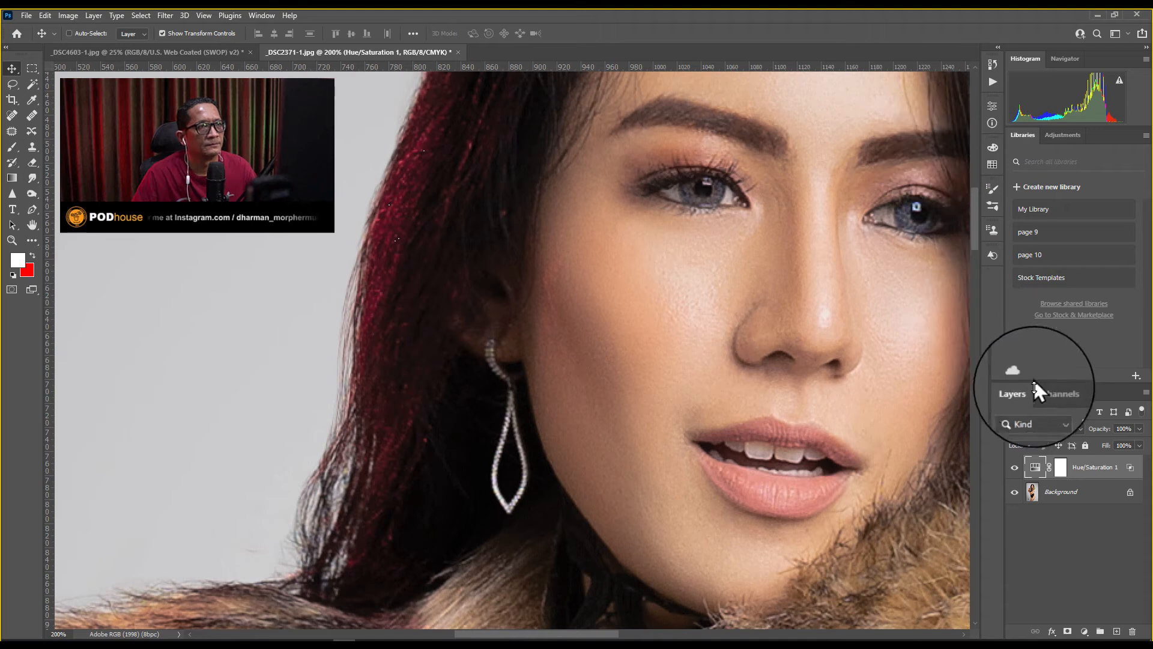
- Toggle the Hue/Saturation layer's visibility to compare the red hair and skin before and after the adjustment
{"action": "left_click", "coordinate": [1019, 473]}
{"action": "left_click", "coordinate": [1020, 472]}
{"action": "left_click", "coordinate": [1019, 472]}
{"action": "left_click", "coordinate": [1019, 473]}
{"action": "left_click", "coordinate": [1019, 473]}
{"action": "left_click", "coordinate": [1019, 472]}
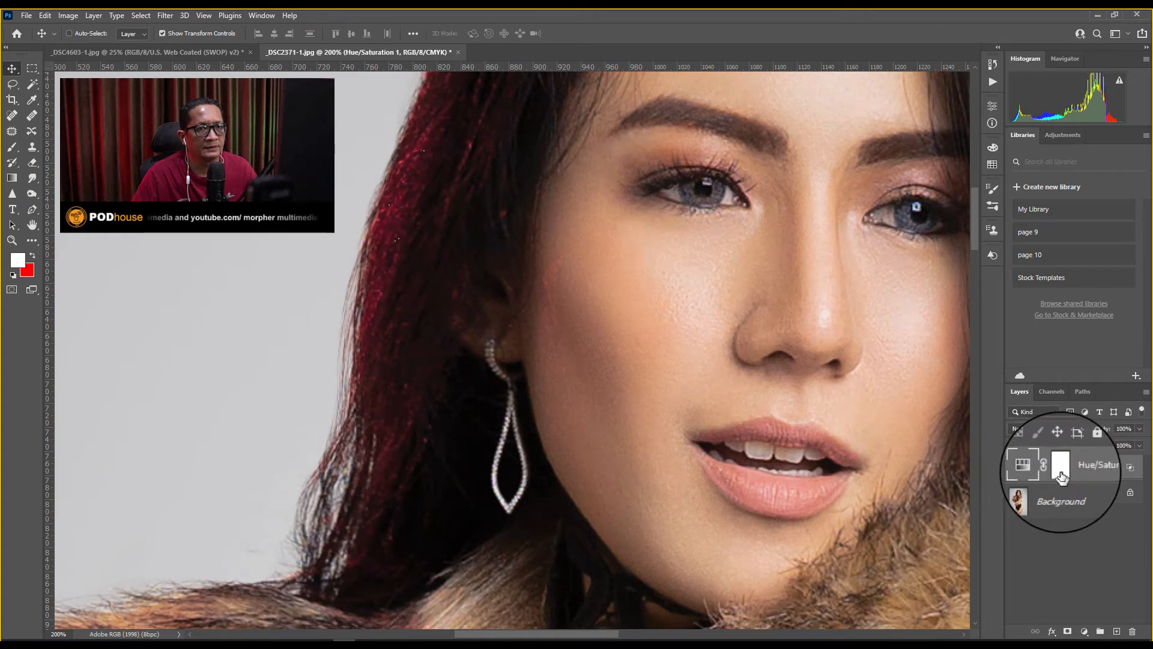
- Invert the Hue/Saturation layer mask to black and paint white over the out-of-gamut red hair highlights with a 40 px brush
{"action": "left_click", "coordinate": [1060, 474]}
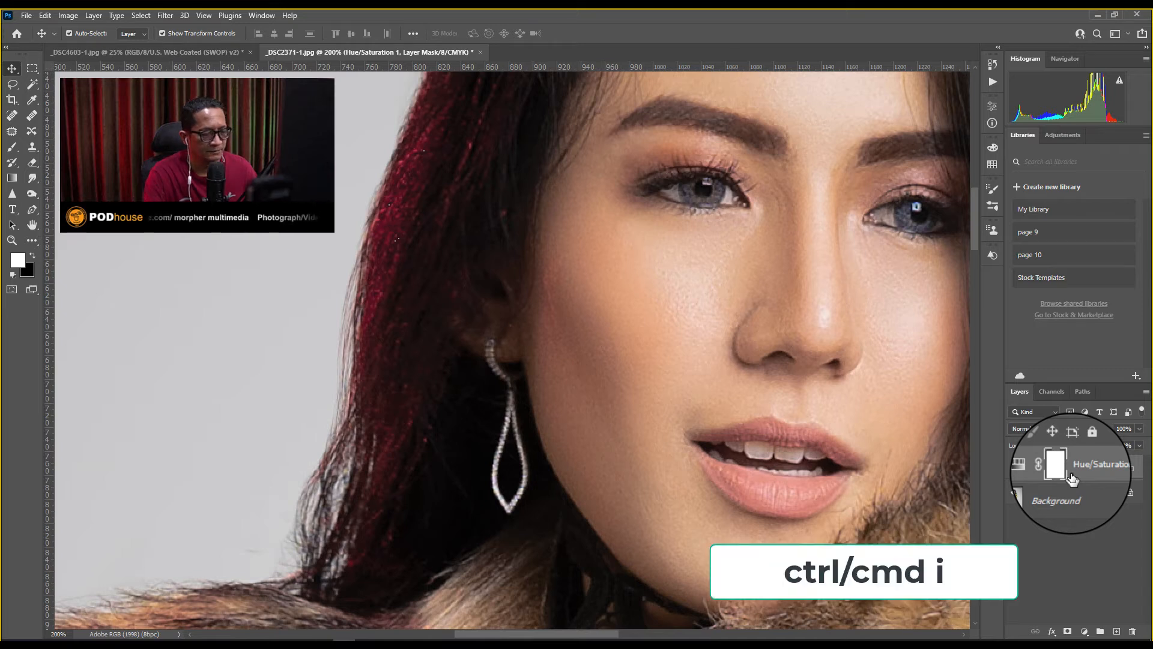
{"action": "key", "text": "ctrl+i"}
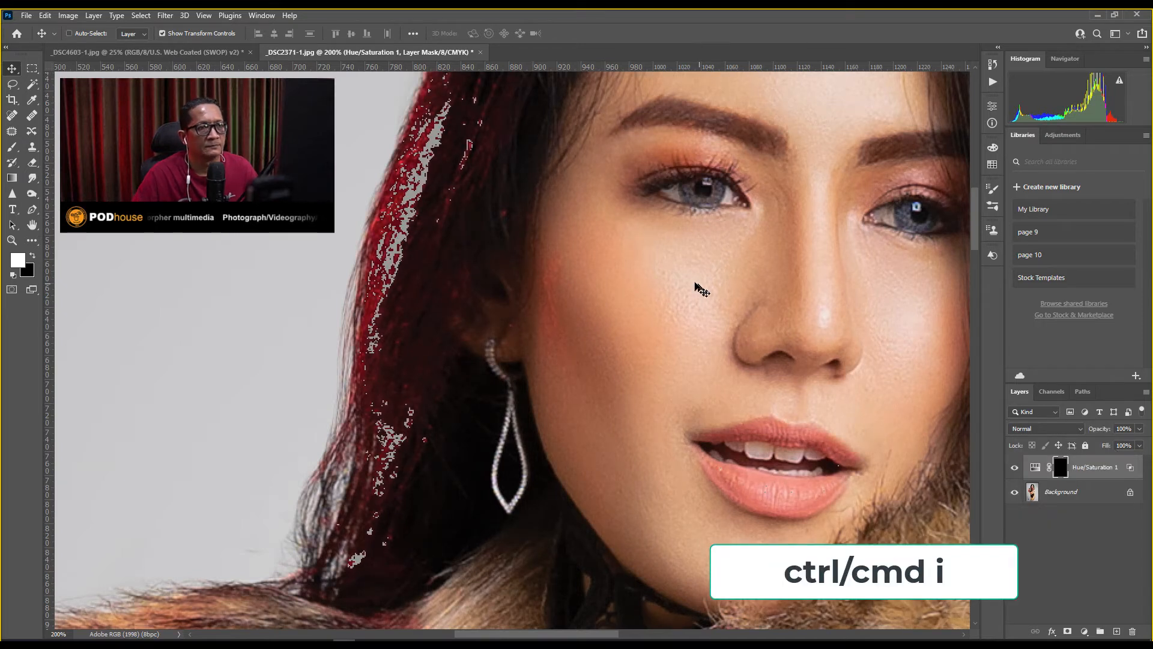
{"action": "key", "text": "b"}
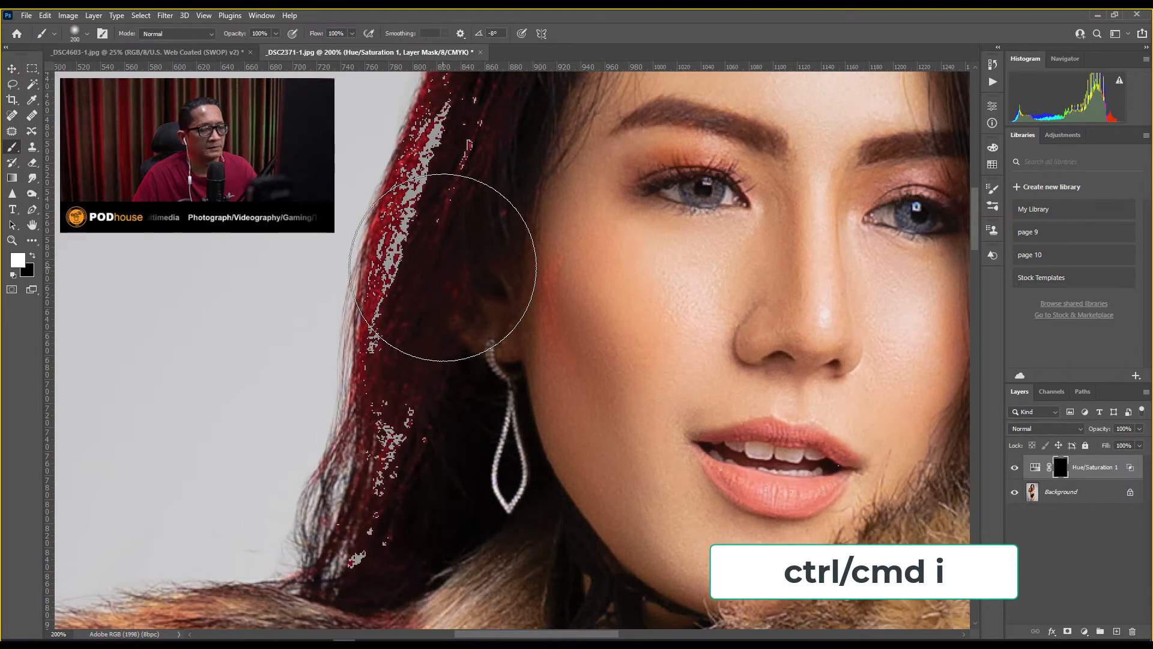
{"action": "key", "text": "bracketleft"}
{"action": "key", "text": "bracketleft"}
{"action": "key", "text": "bracketleft"}
{"action": "key", "text": "bracketleft"}
{"action": "key", "text": "bracketleft"}
{"action": "key", "text": "bracketleft"}
{"action": "key", "text": "bracketleft"}
{"action": "key", "text": "bracketleft"}
{"action": "key", "text": "bracketleft"}
{"action": "key", "text": "bracketleft"}
{"action": "key", "text": "bracketleft"}
{"action": "key", "text": "bracketleft"}
{"action": "key", "text": "bracketleft"}
{"action": "key", "text": "bracketleft"}
{"action": "key", "text": "bracketleft"}
{"action": "key", "text": "bracketleft"}
{"action": "key", "text": "bracketleft"}
{"action": "key", "text": "bracketleft"}
{"action": "key", "text": "bracketleft"}
{"action": "key", "text": "bracketleft"}
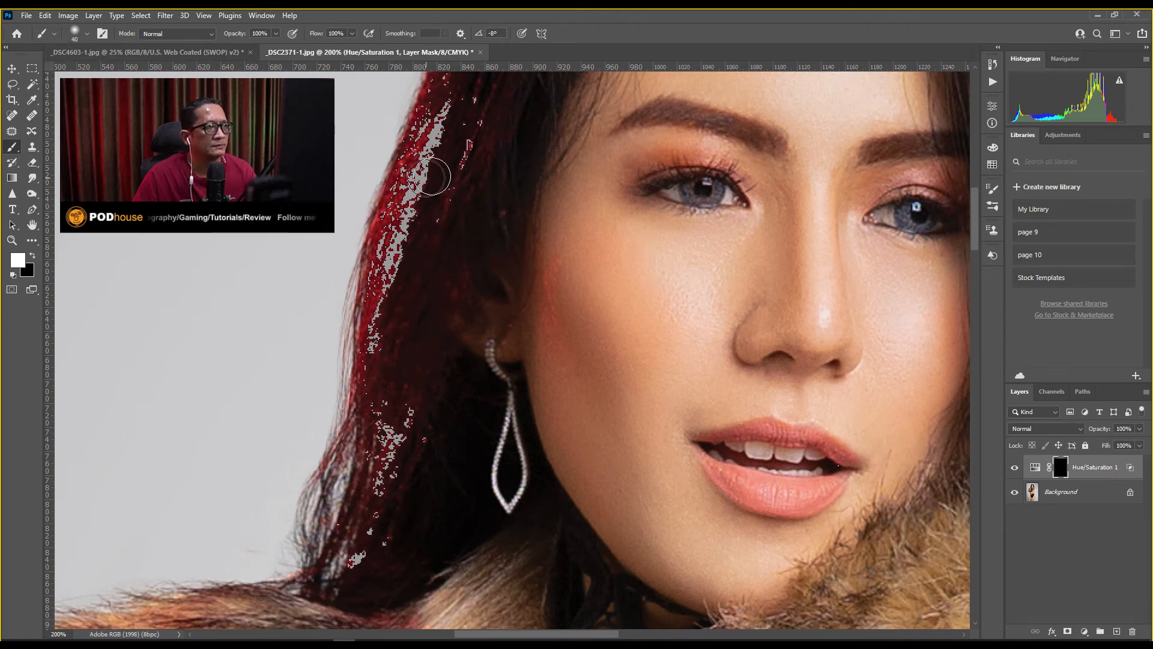
{"action": "mouse_move", "coordinate": [447, 108]}
{"action": "left_mouse_down"}
{"action": "mouse_move", "coordinate": [382, 269]}
{"action": "mouse_move", "coordinate": [369, 363]}
{"action": "left_mouse_up"}
{"action": "left_click_drag", "start_coordinate": [391, 250], "coordinate": [366, 505]}
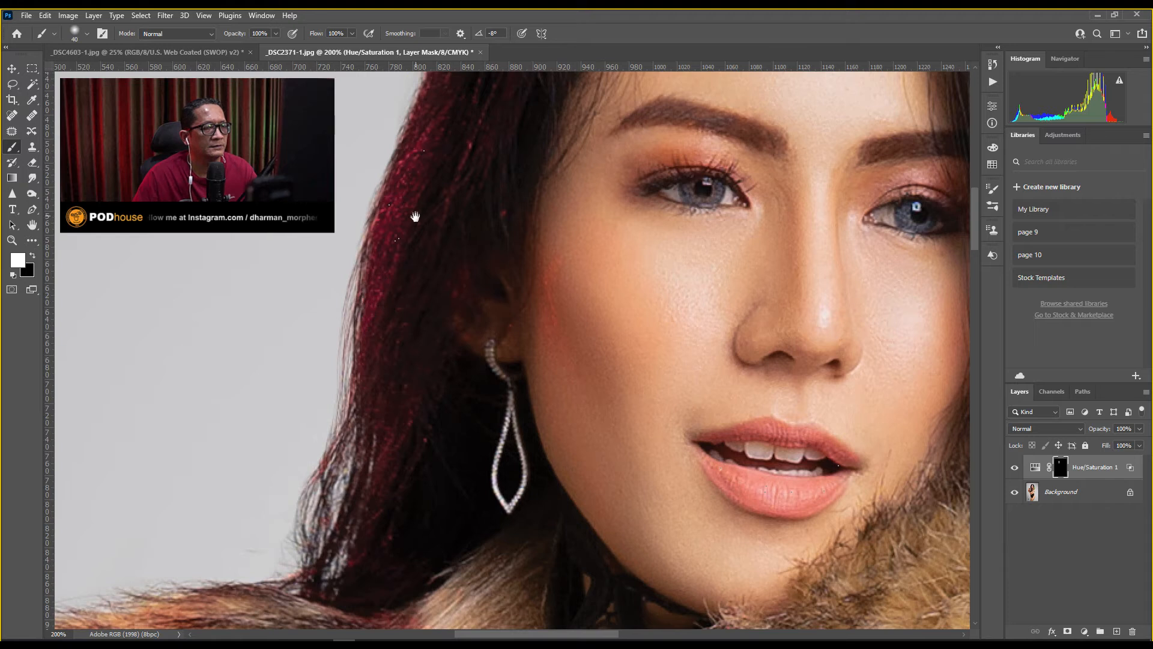
{"action": "left_click_drag", "start_coordinate": [415, 215], "coordinate": [374, 332]}
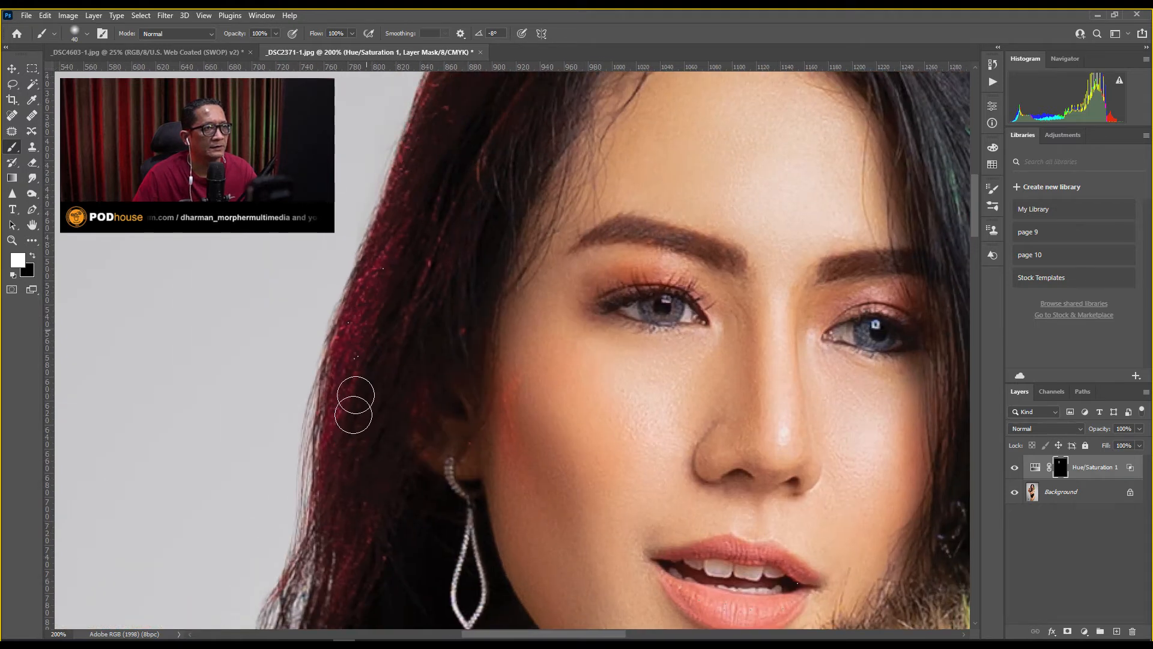
- Add a second Hue/Saturation adjustment layer, target the Greens by sampling the green hair highlights, and lower their saturation
{"action": "mouse_move", "coordinate": [697, 404]}
{"action": "left_mouse_down"}
{"action": "mouse_move", "coordinate": [535, 301]}
{"action": "mouse_move", "coordinate": [557, 342]}
{"action": "mouse_move", "coordinate": [661, 369]}
{"action": "mouse_move", "coordinate": [504, 352]}
{"action": "mouse_move", "coordinate": [453, 386]}
{"action": "left_mouse_up"}
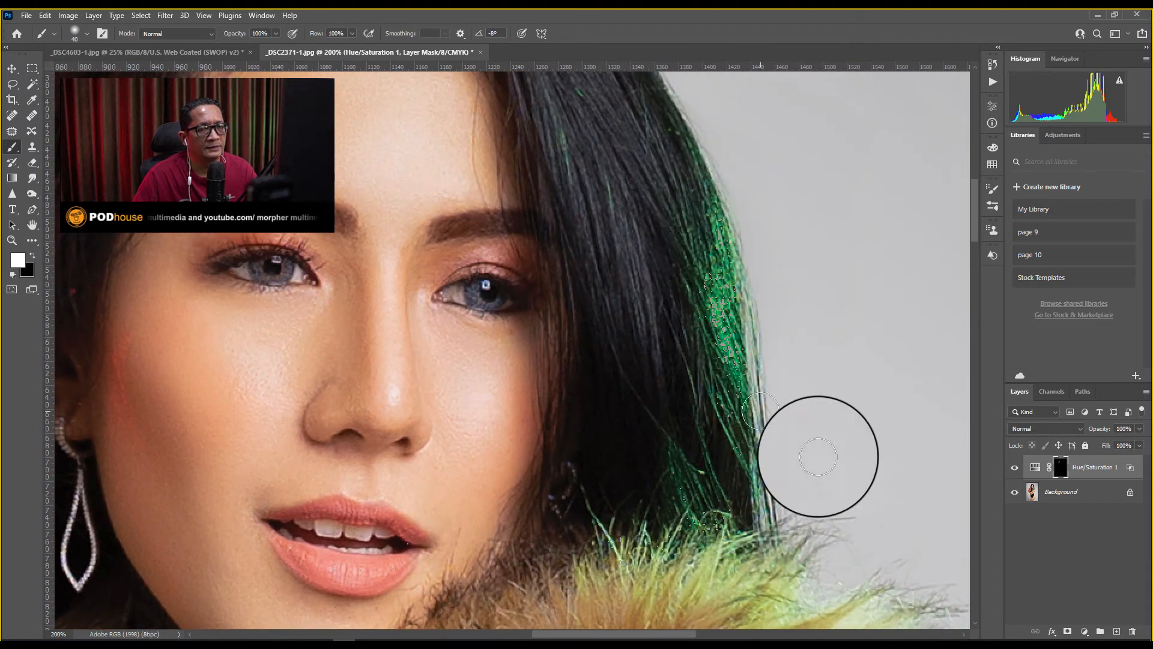
{"action": "left_click", "coordinate": [1084, 632]}
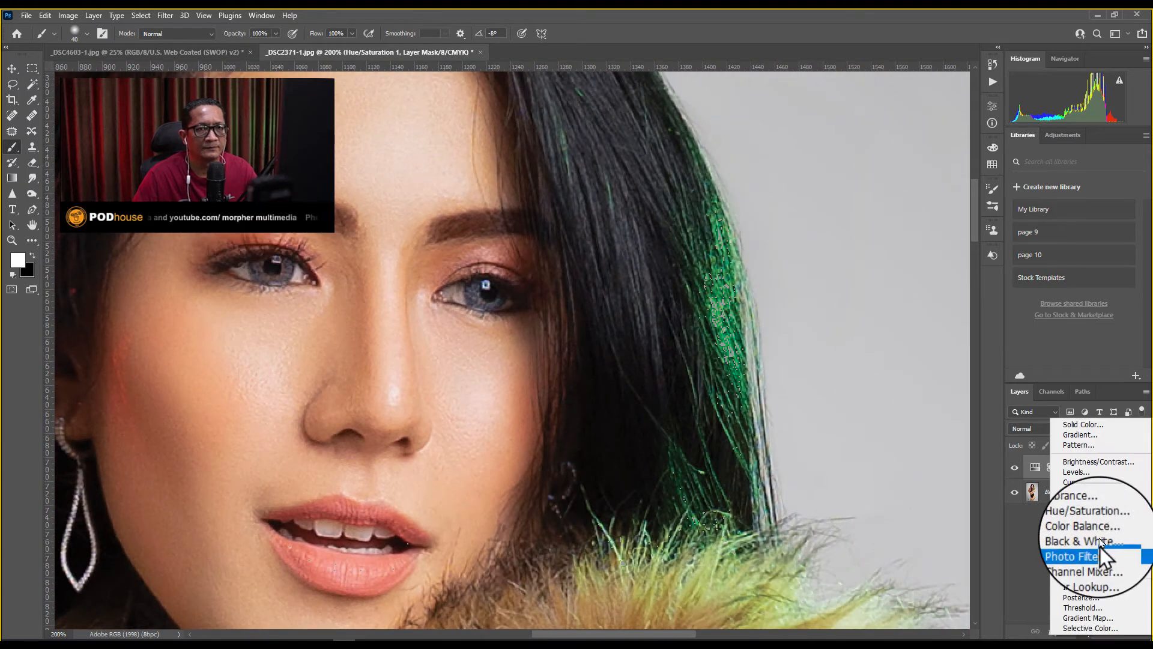
{"action": "left_click", "coordinate": [1091, 518]}
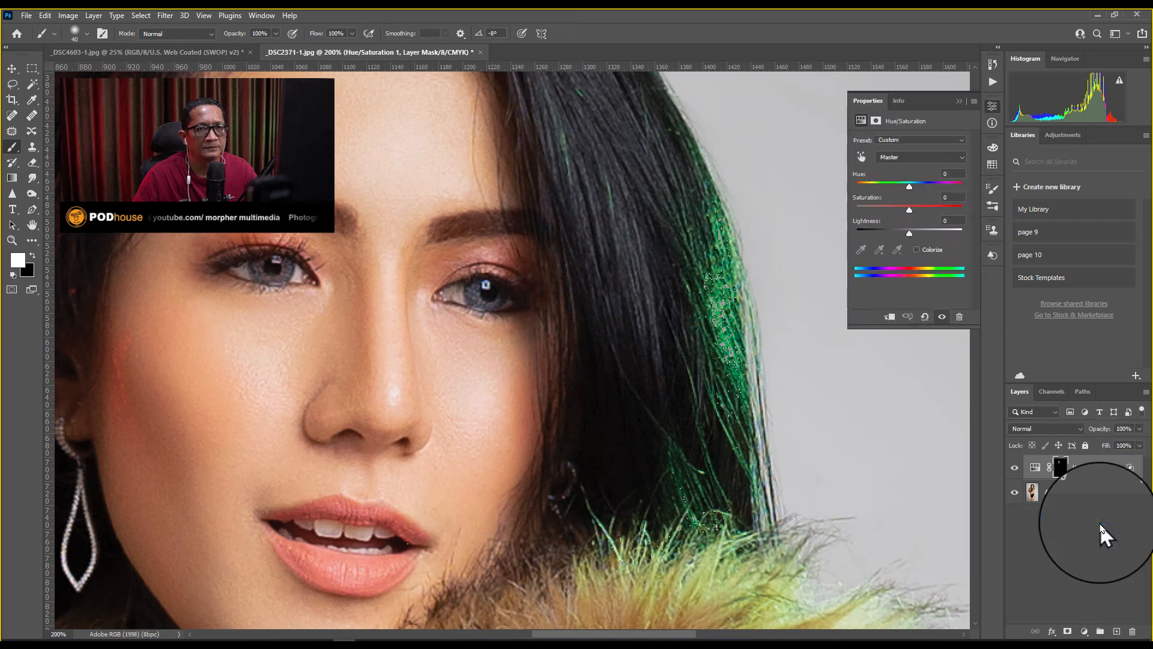
{"action": "left_click", "coordinate": [862, 157]}
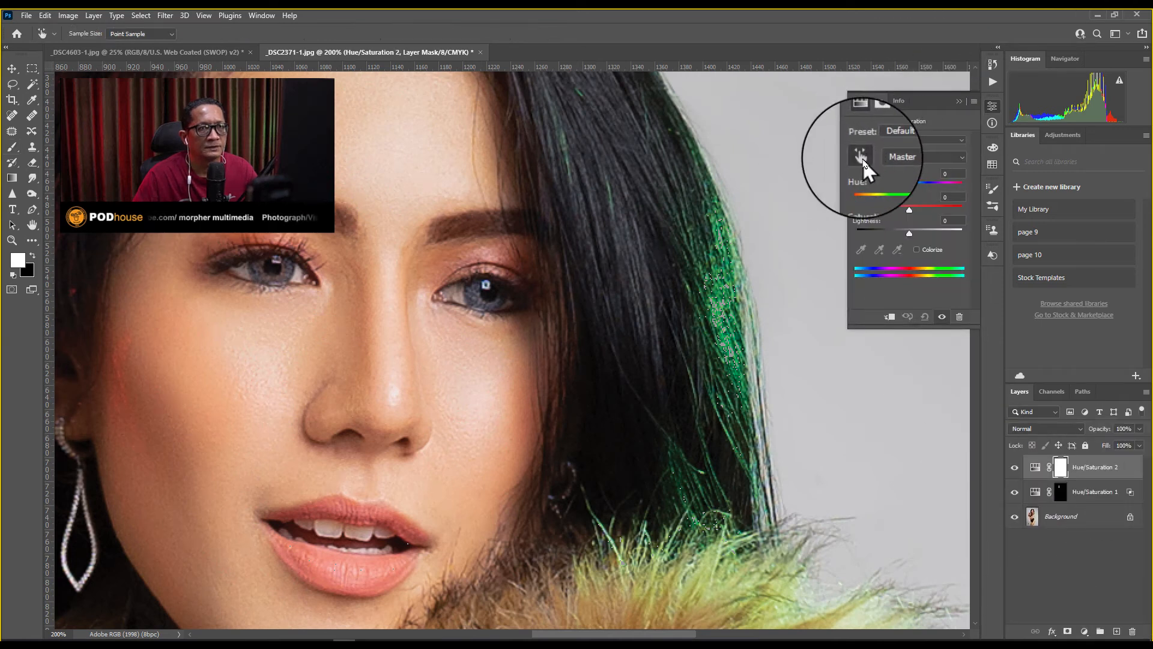
{"action": "left_click", "coordinate": [723, 307]}
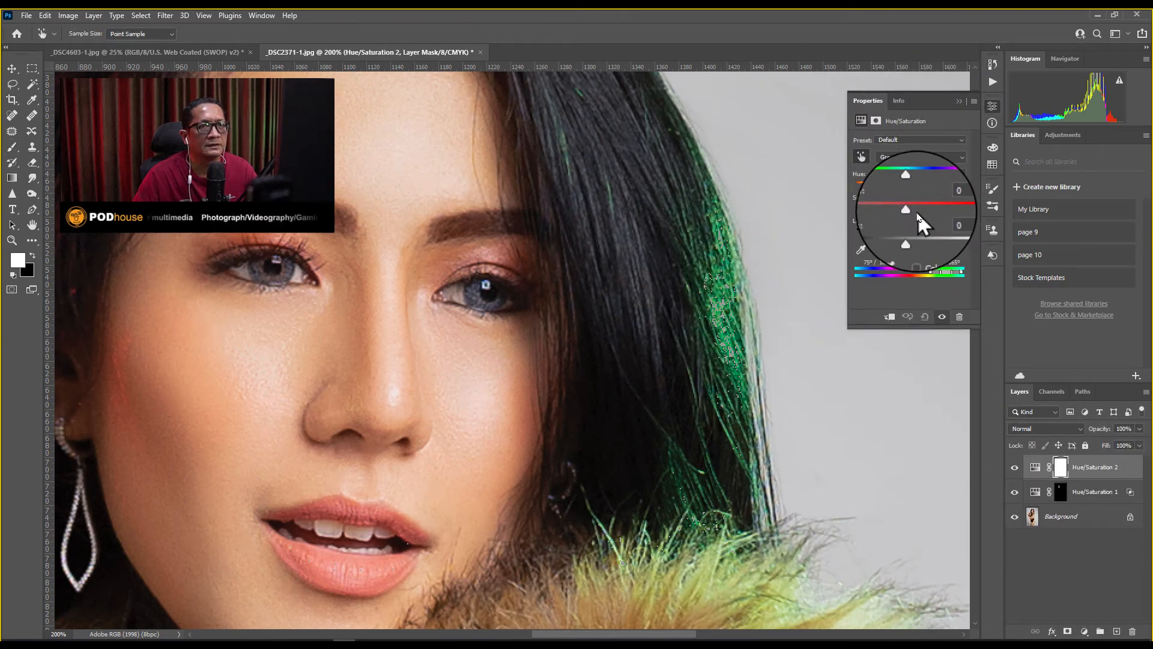
{"action": "left_click_drag", "start_coordinate": [909, 210], "coordinate": [889, 209]}
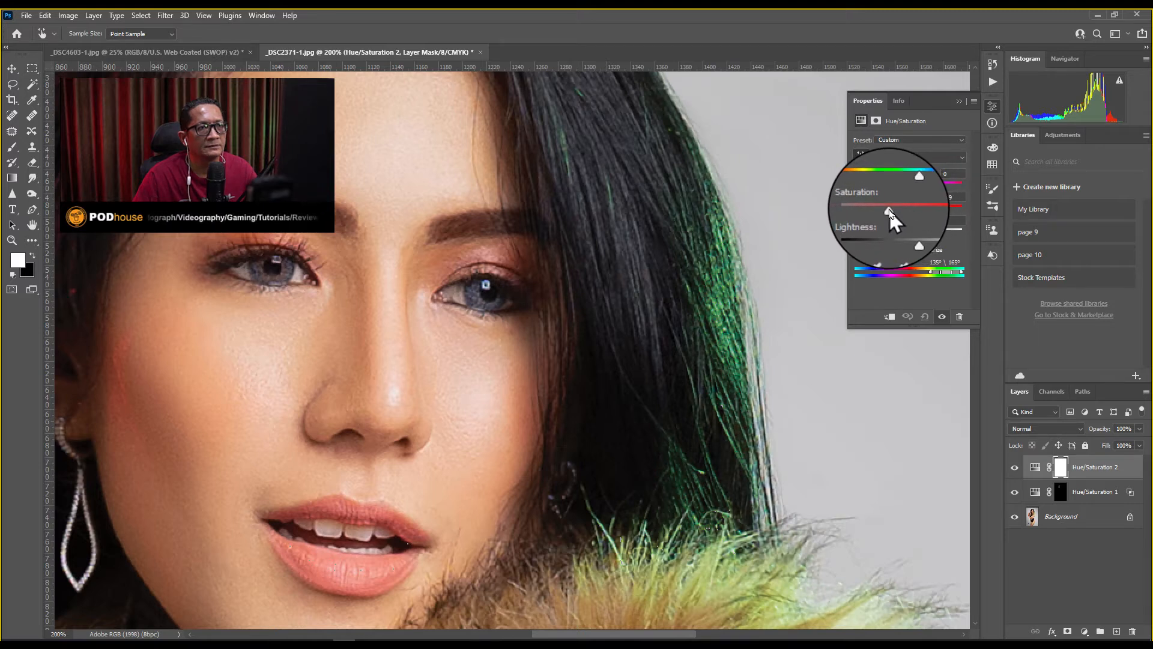
- Limit the second Hue/Saturation layer to darker tones with Blend If Gray, splitting the Underlying Layer's white slider to 38 / 177
{"action": "left_click", "coordinate": [959, 101]}
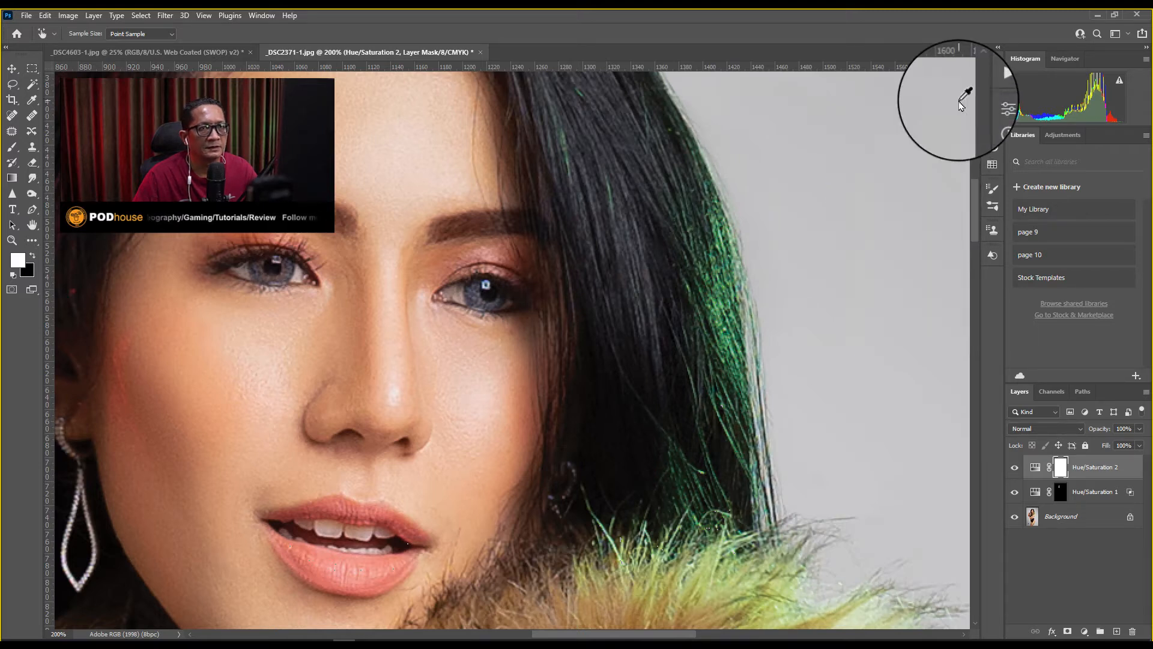
{"action": "double_click", "coordinate": [1134, 476]}
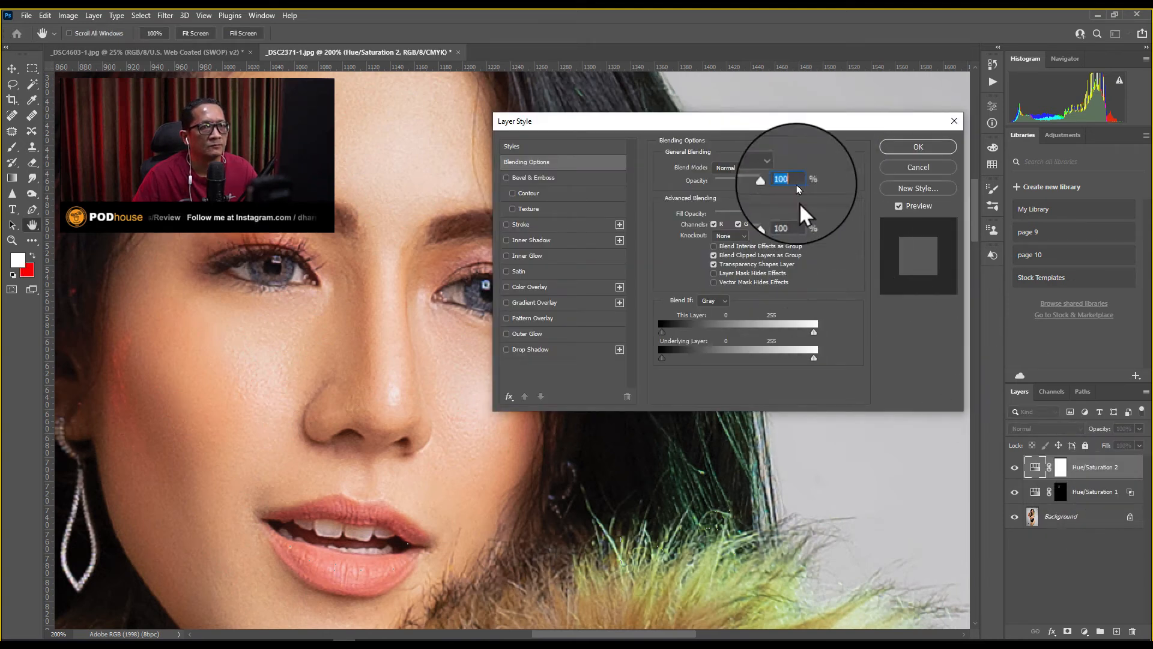
{"action": "left_click_drag", "start_coordinate": [814, 120], "coordinate": [381, 104]}
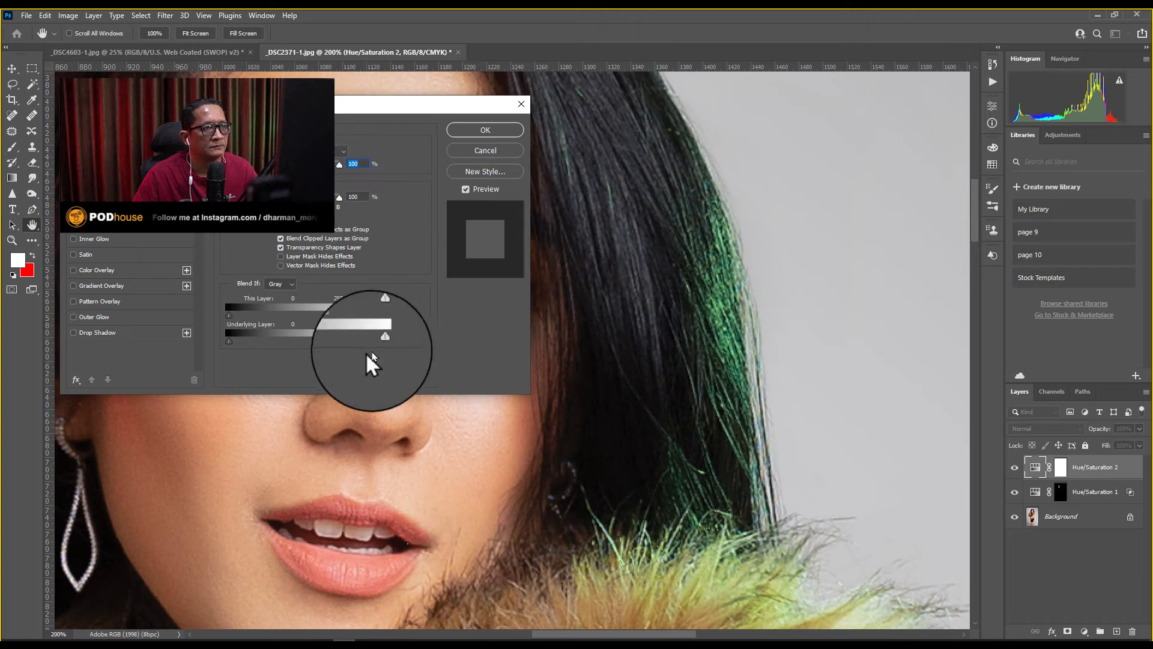
{"action": "left_click_drag", "start_coordinate": [380, 341], "coordinate": [246, 337]}
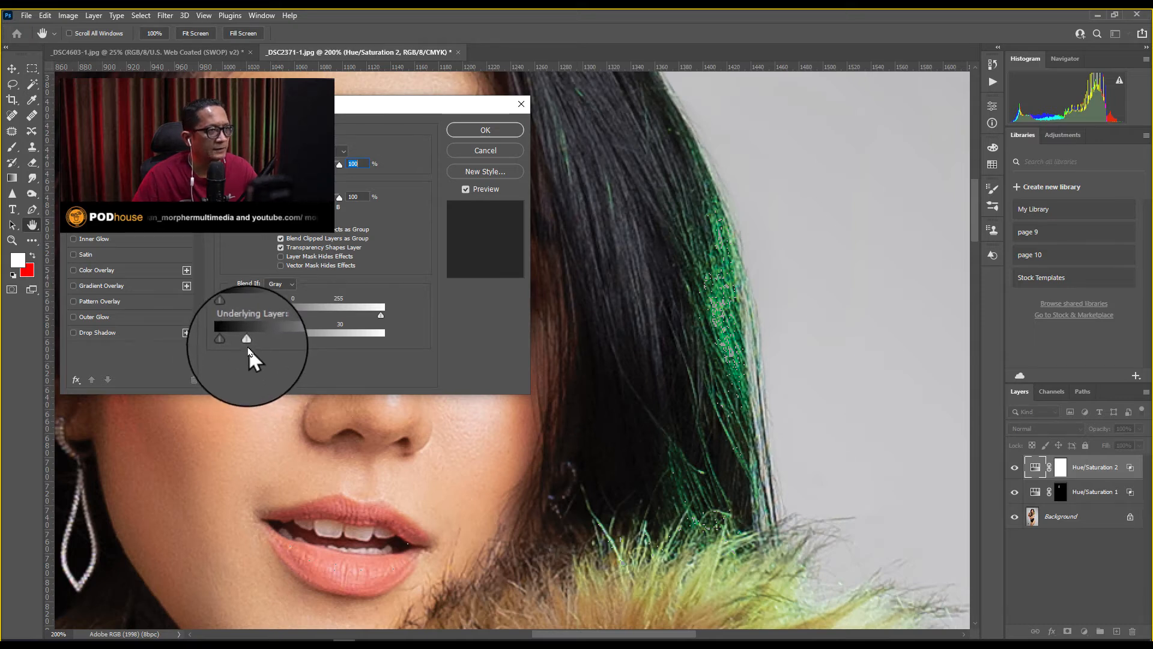
{"action": "key", "text": "alt"}
{"action": "left_click_drag", "start_coordinate": [248, 341], "coordinate": [334, 351]}
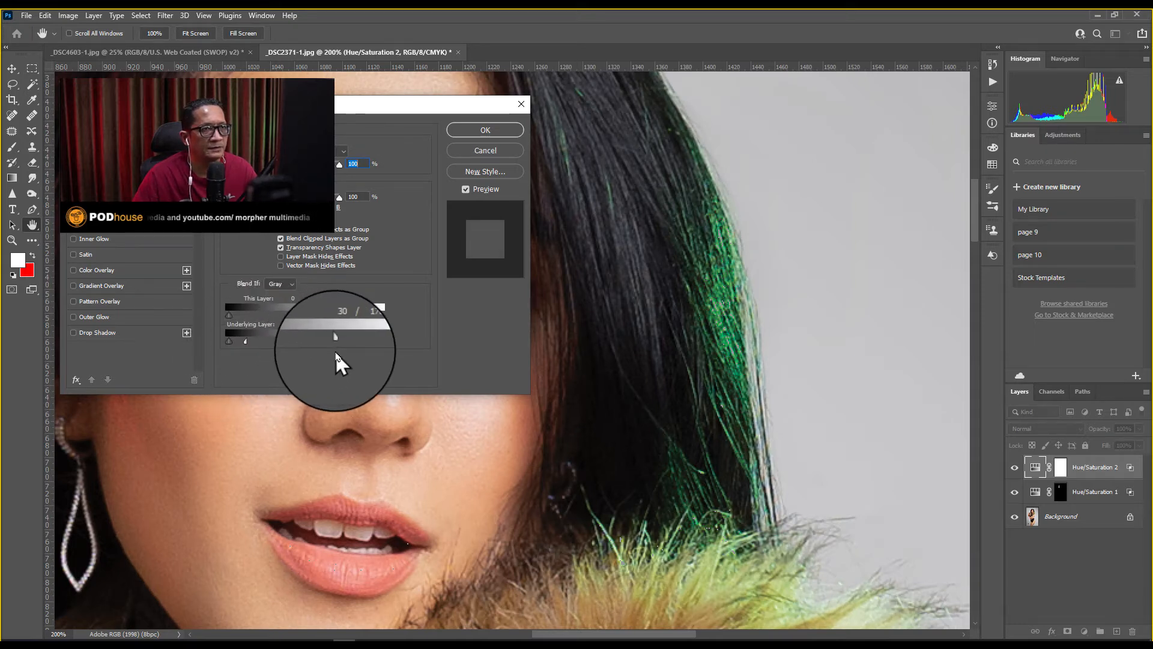
{"action": "left_click_drag", "start_coordinate": [246, 342], "coordinate": [250, 341]}
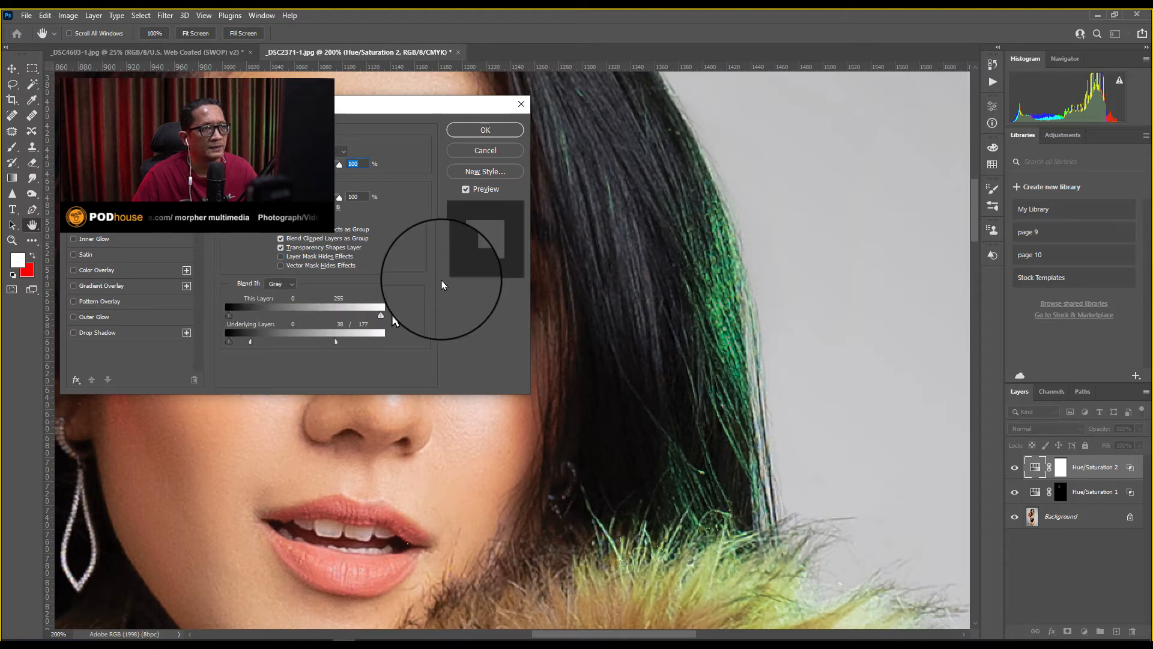
{"action": "left_click", "coordinate": [485, 130]}
- Examine the green hair and the green-lit edge of the fur collar up close for remaining out-of-gamut pixels
{"action": "key", "text": "b"}
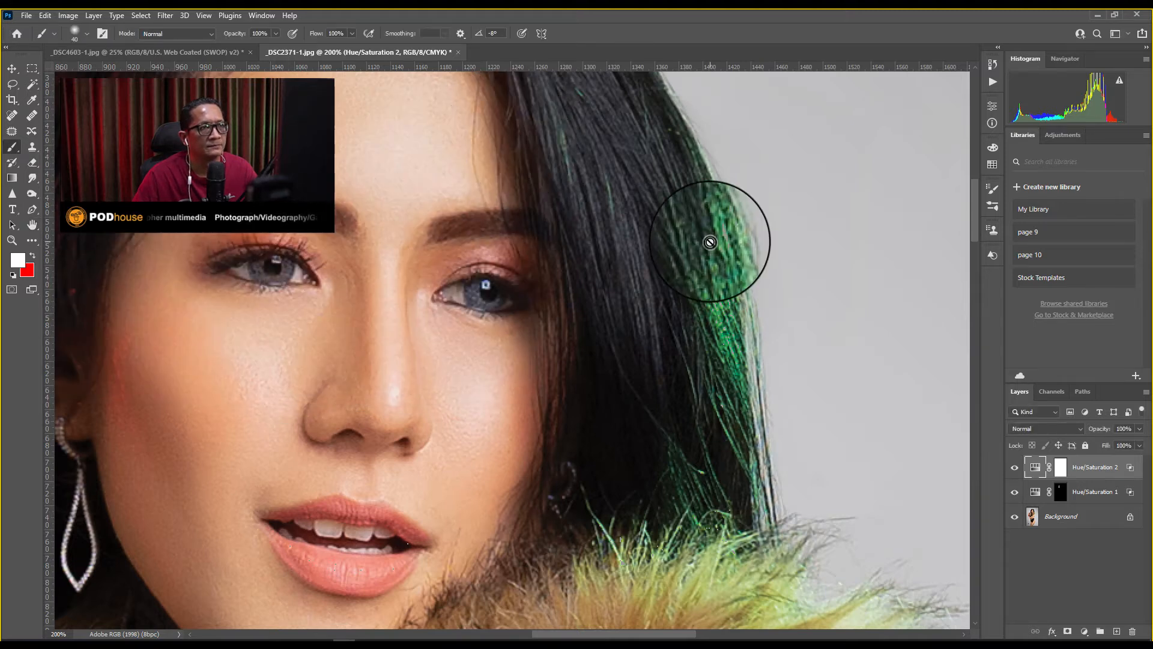
{"action": "key", "text": "ctrl+minus"}
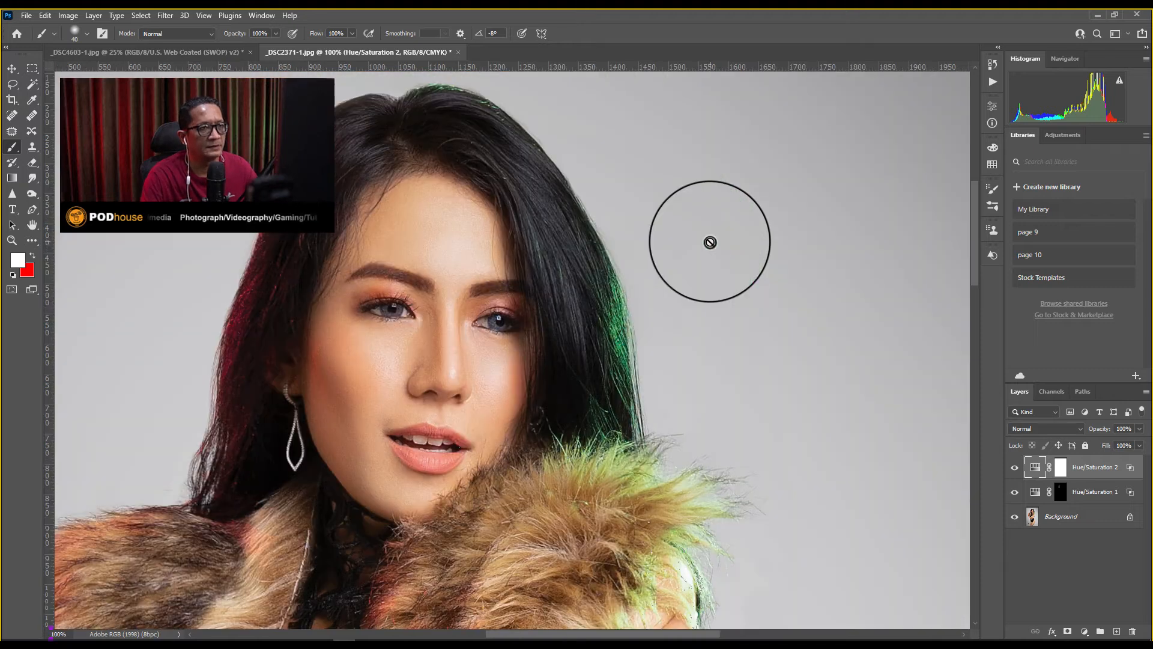
{"action": "scroll", "coordinate": [700, 264], "scroll_direction": "down", "scroll_amount": 2}
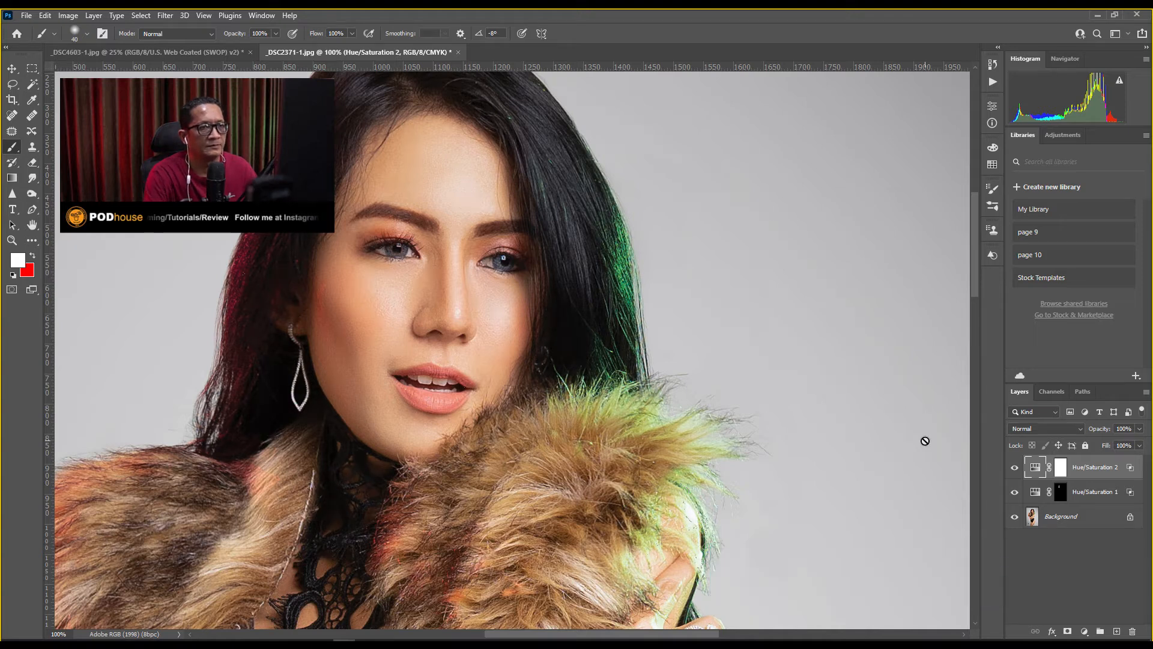
{"action": "left_click_drag", "start_coordinate": [895, 442], "coordinate": [856, 284]}
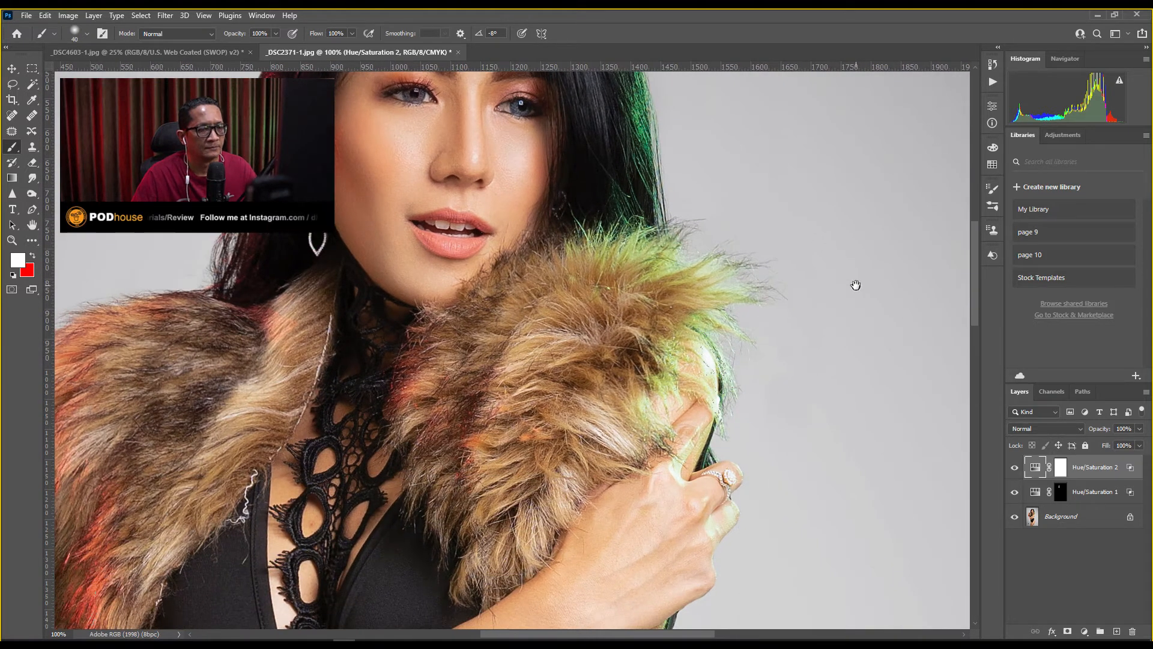
{"action": "key", "text": "ctrl+plus"}
{"action": "key", "text": "ctrl+plus"}
{"action": "left_click_drag", "start_coordinate": [856, 285], "coordinate": [357, 277]}
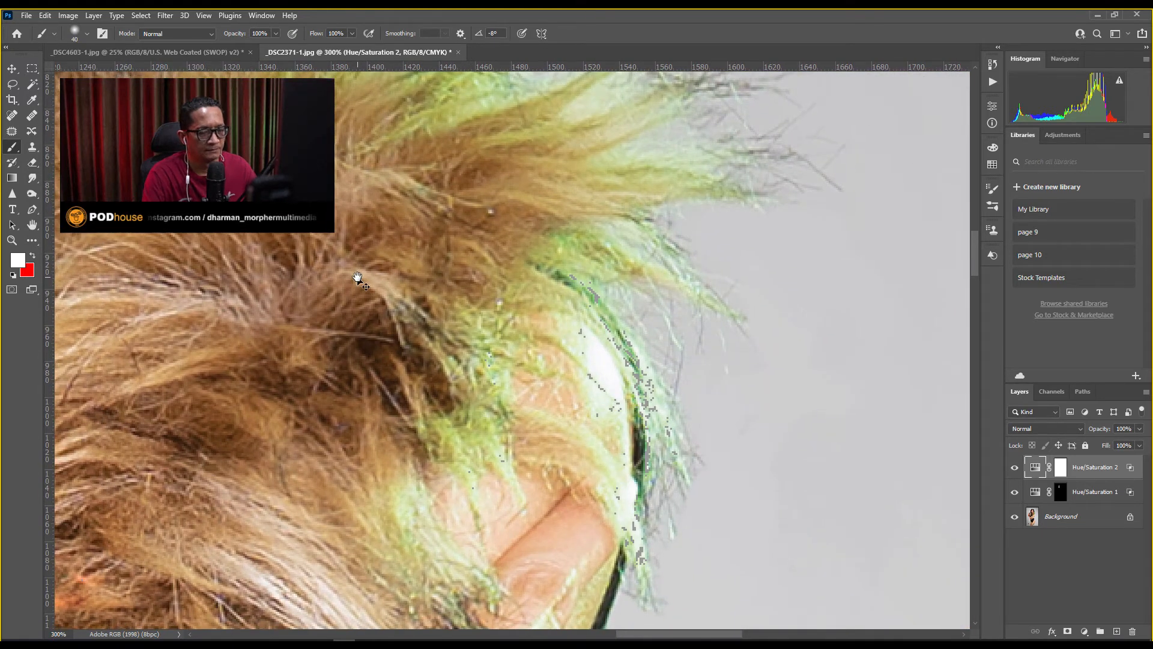
{"action": "key", "text": "ctrl+plus"}
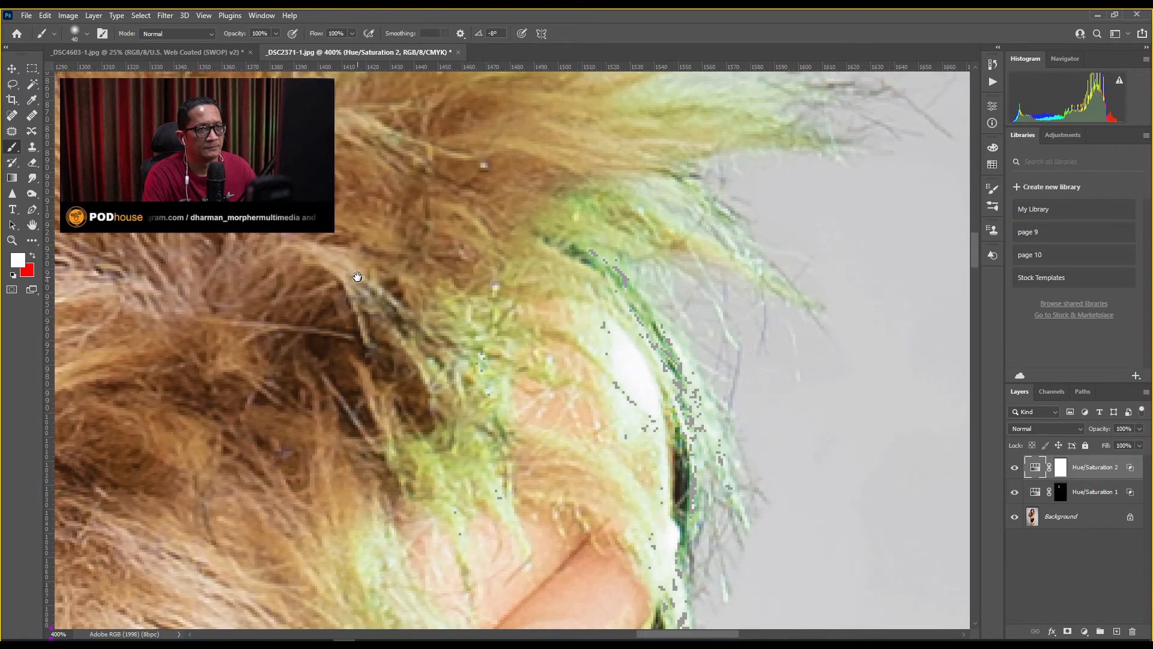
- Invert the second Hue/Saturation layer's mask to black and paint white over the green hair highlights with a 70 px brush
{"action": "left_click", "coordinate": [1061, 472]}
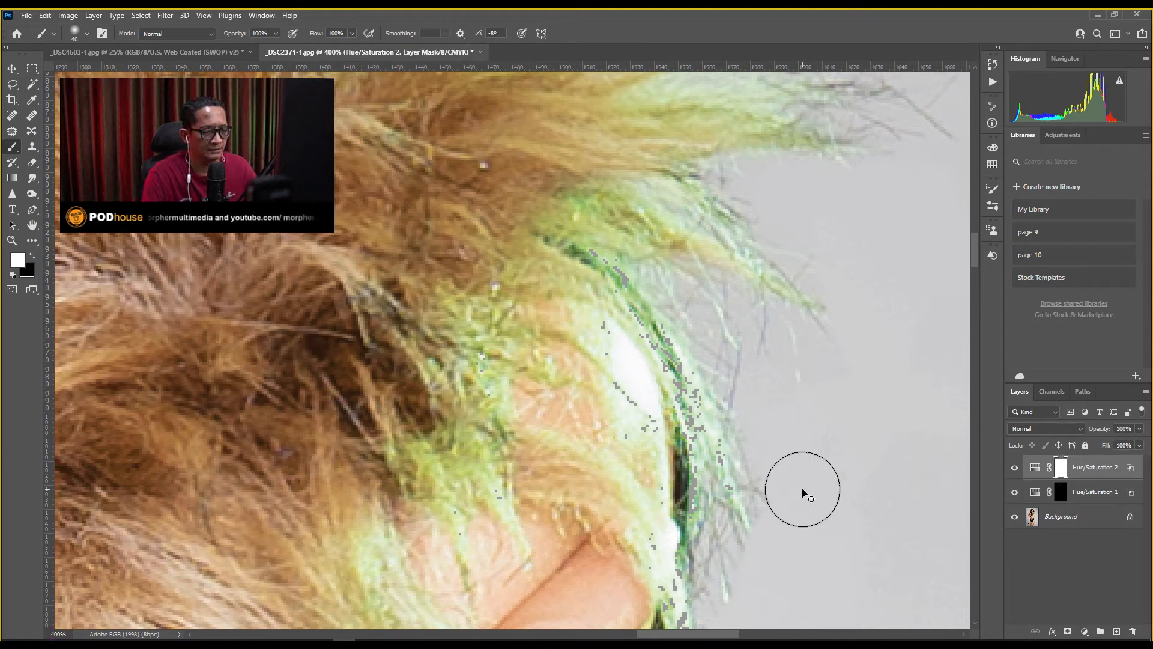
{"action": "key", "text": "ctrl+minus"}
{"action": "key", "text": "ctrl+minus"}
{"action": "key", "text": "ctrl+minus"}
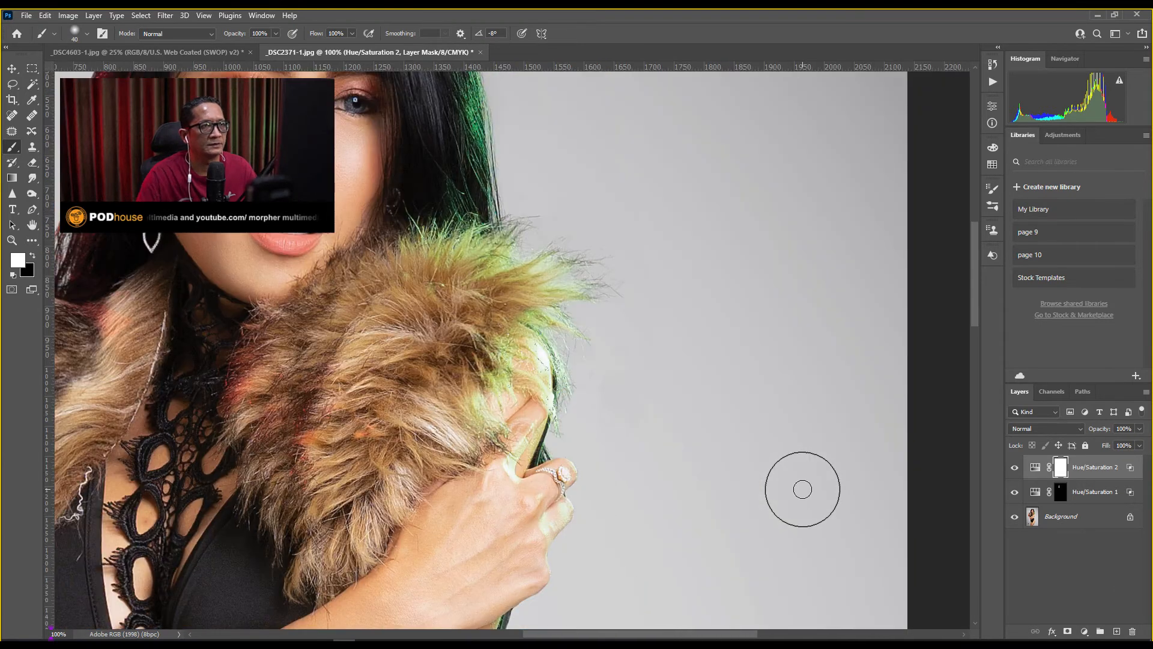
{"action": "left_click_drag", "start_coordinate": [538, 248], "coordinate": [557, 508]}
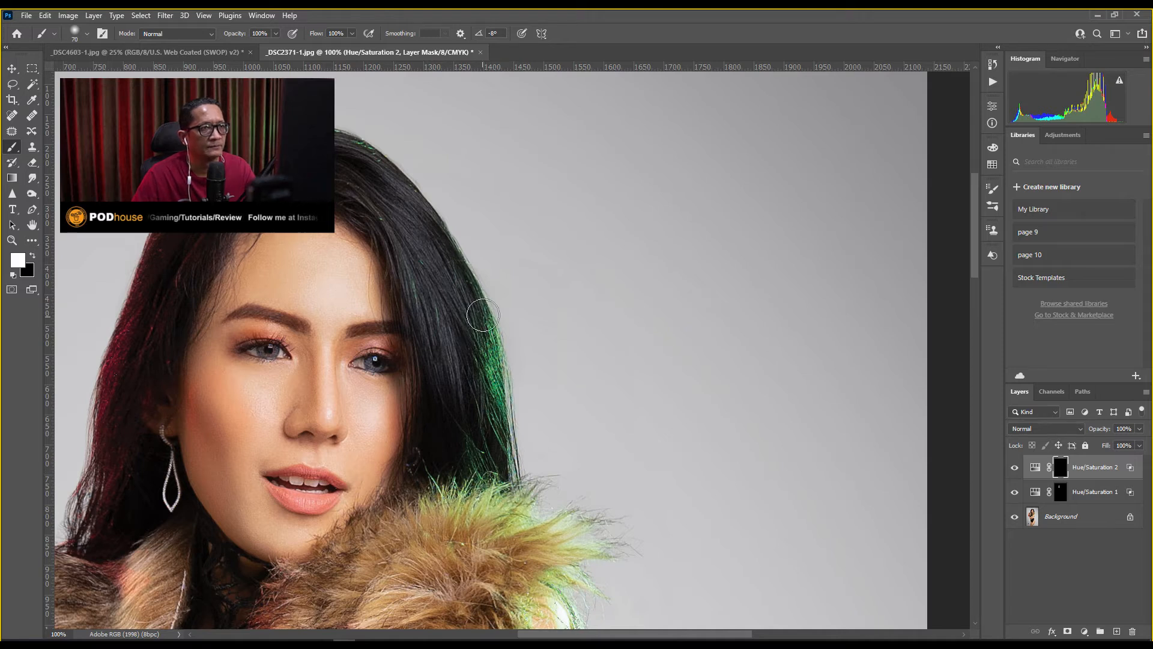
{"action": "left_click_drag", "start_coordinate": [503, 458], "coordinate": [555, 117]}
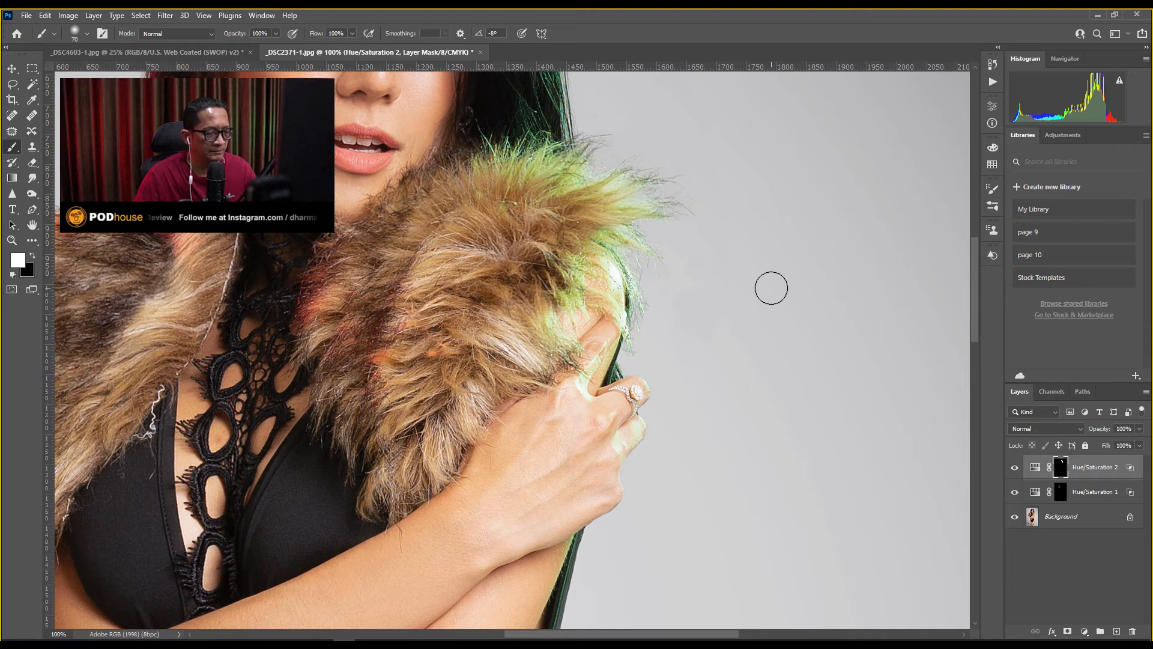
- Add a third Hue/Saturation adjustment layer for the out-of-gamut green edge of the fur collar beside the hand
{"action": "key", "text": "ctrl+="}
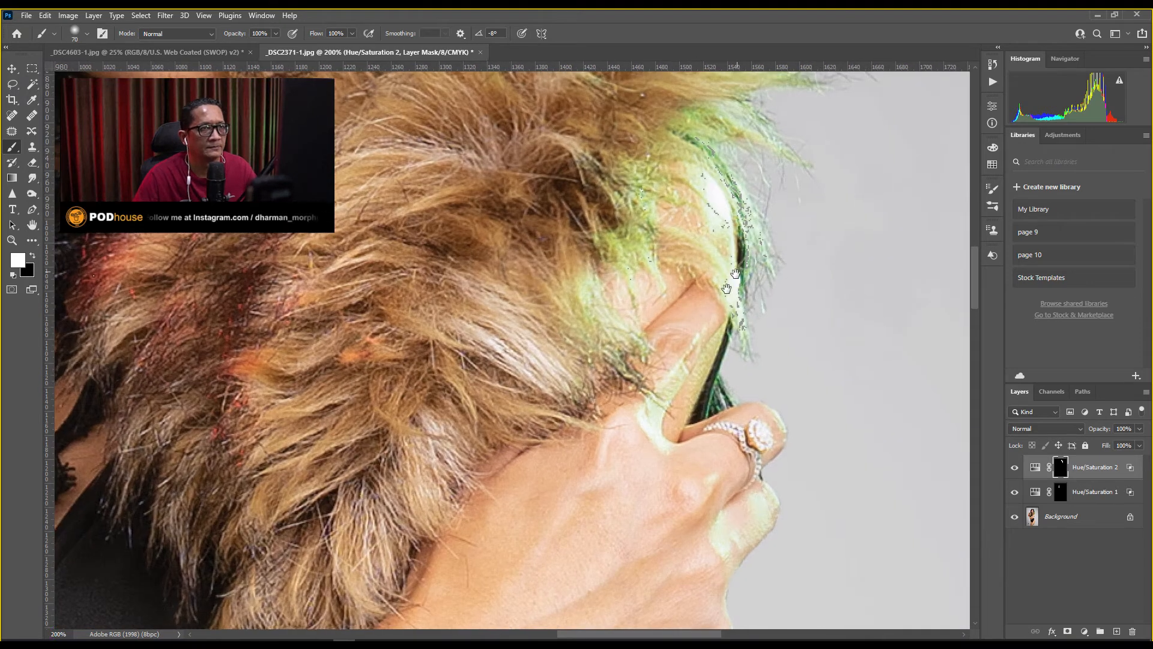
{"action": "left_click_drag", "start_coordinate": [771, 288], "coordinate": [653, 424]}
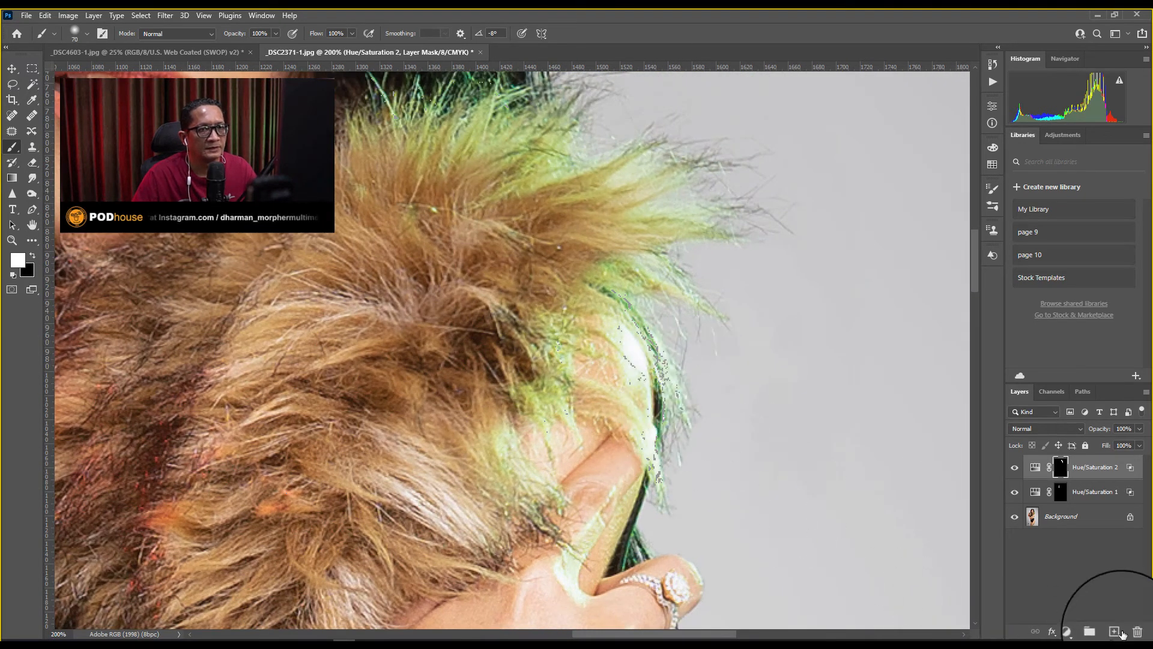
{"action": "left_click", "coordinate": [1081, 630]}
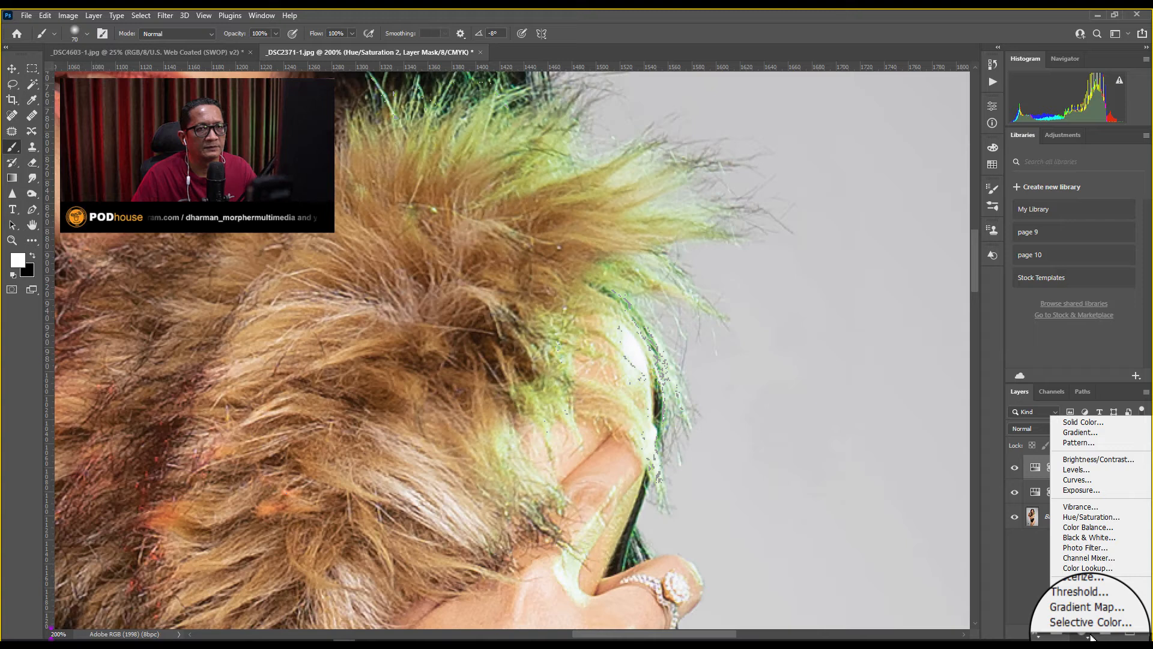
{"action": "left_click", "coordinate": [1100, 517]}
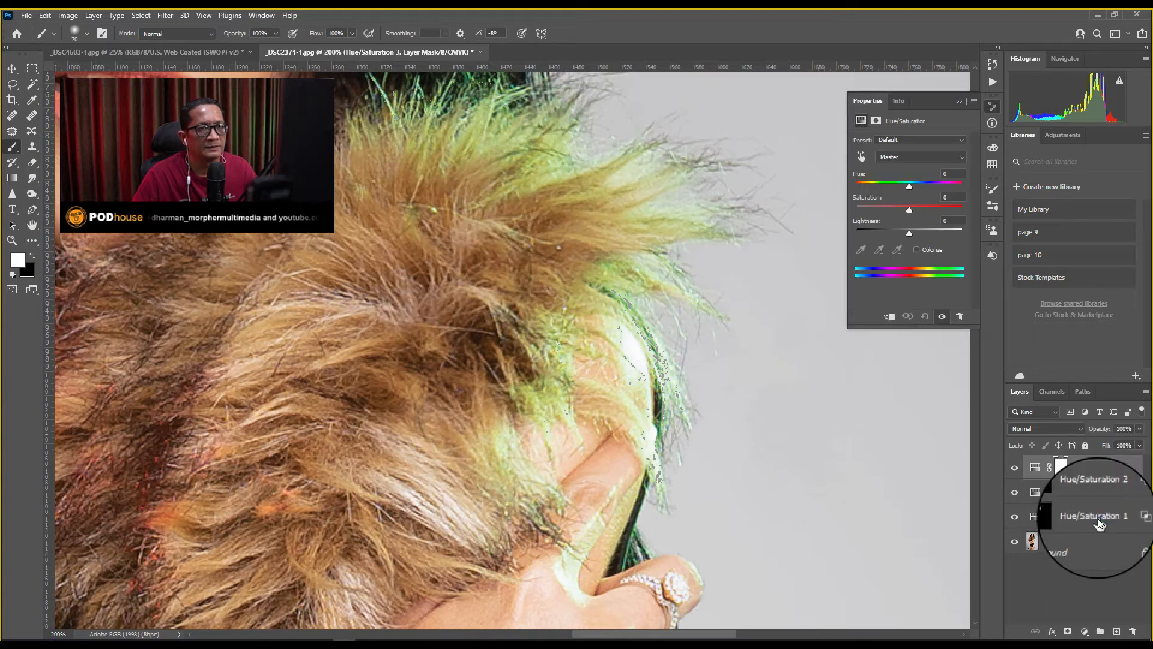
{"action": "key", "text": "ctrl+plus"}
{"action": "key", "text": "ctrl+plus"}
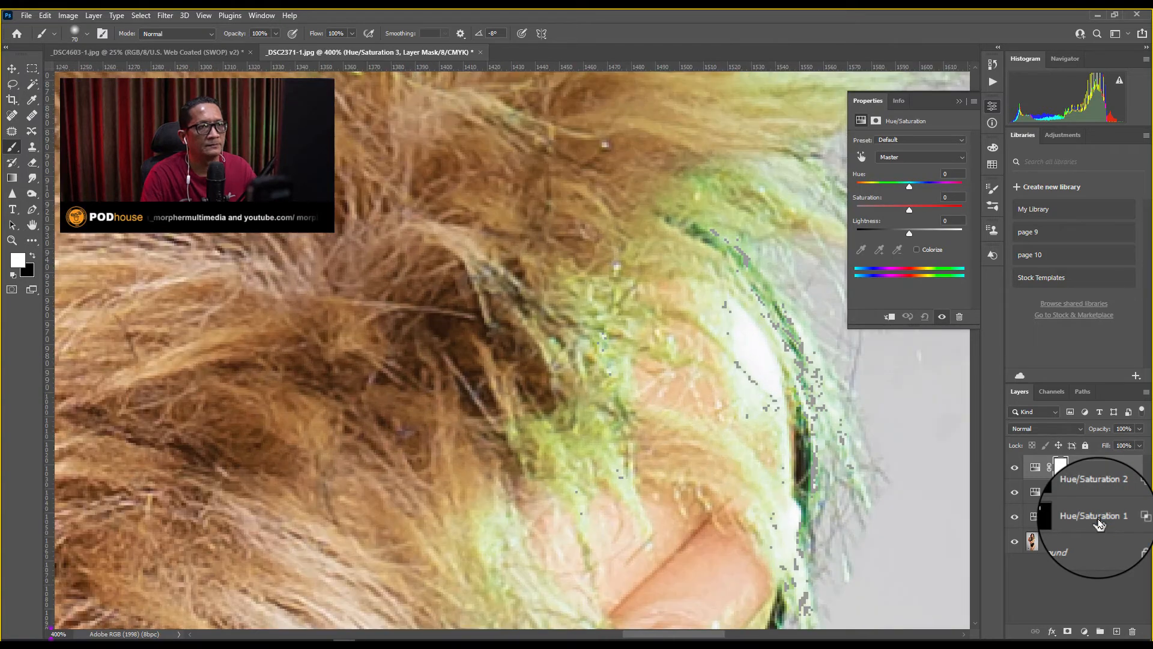
{"action": "left_click_drag", "start_coordinate": [762, 438], "coordinate": [601, 452]}
{"action": "key", "text": "ctrl+plus"}
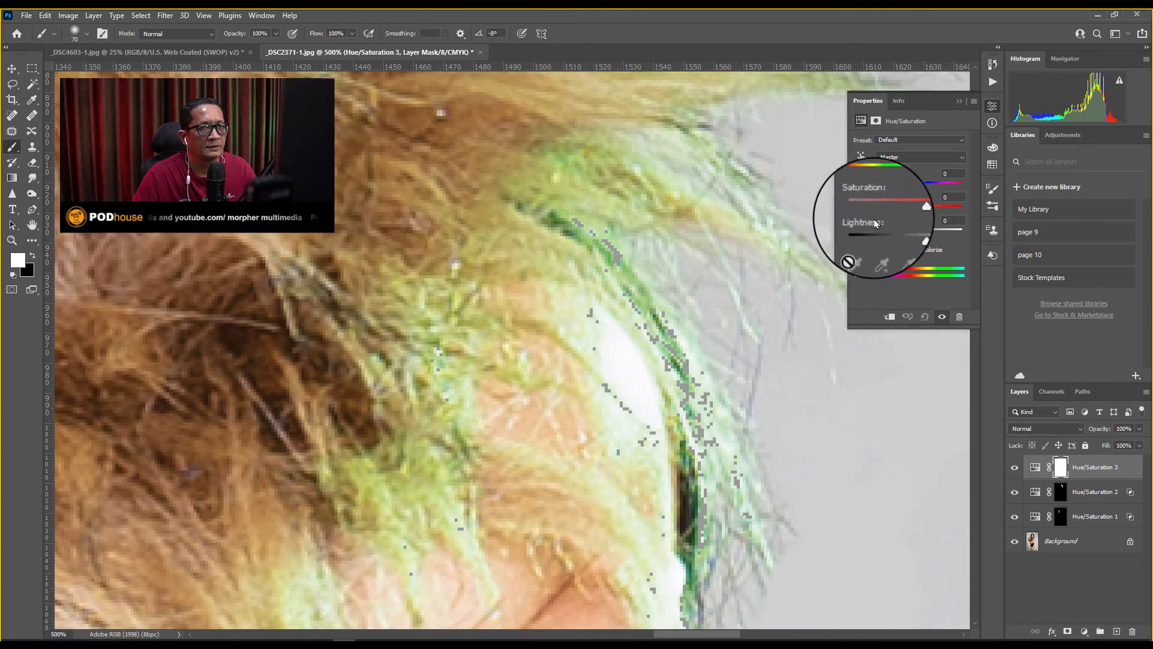
- Target the Greens by sampling the fur collar's green edge and set their saturation to -27
{"action": "left_click", "coordinate": [861, 157]}
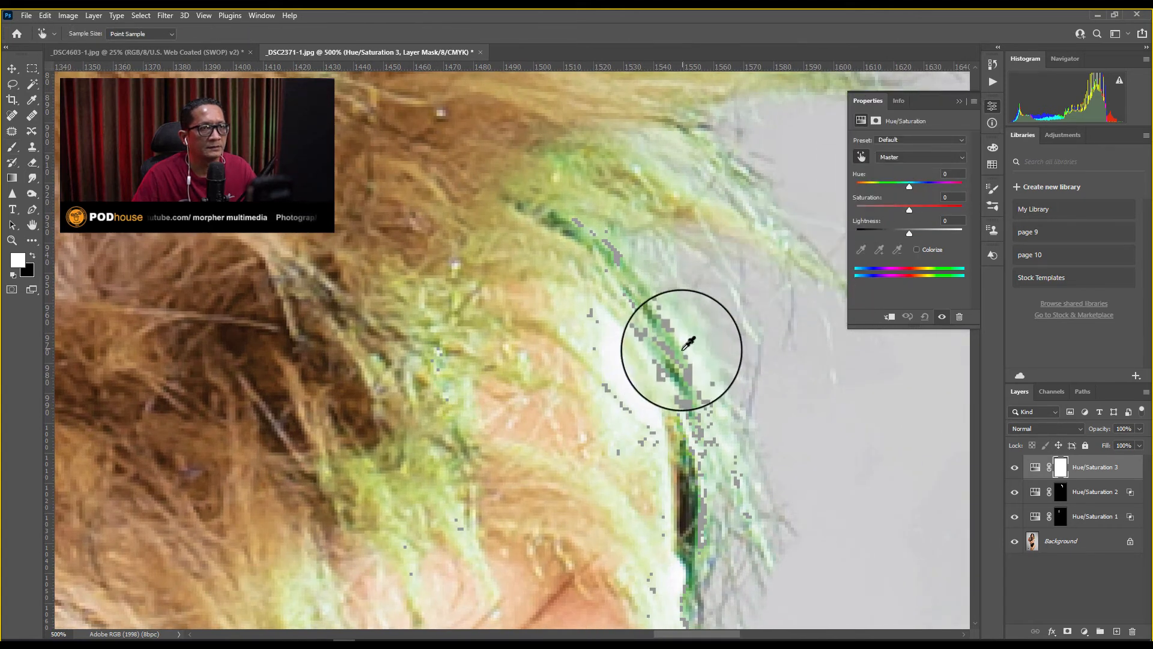
{"action": "left_click", "coordinate": [686, 371]}
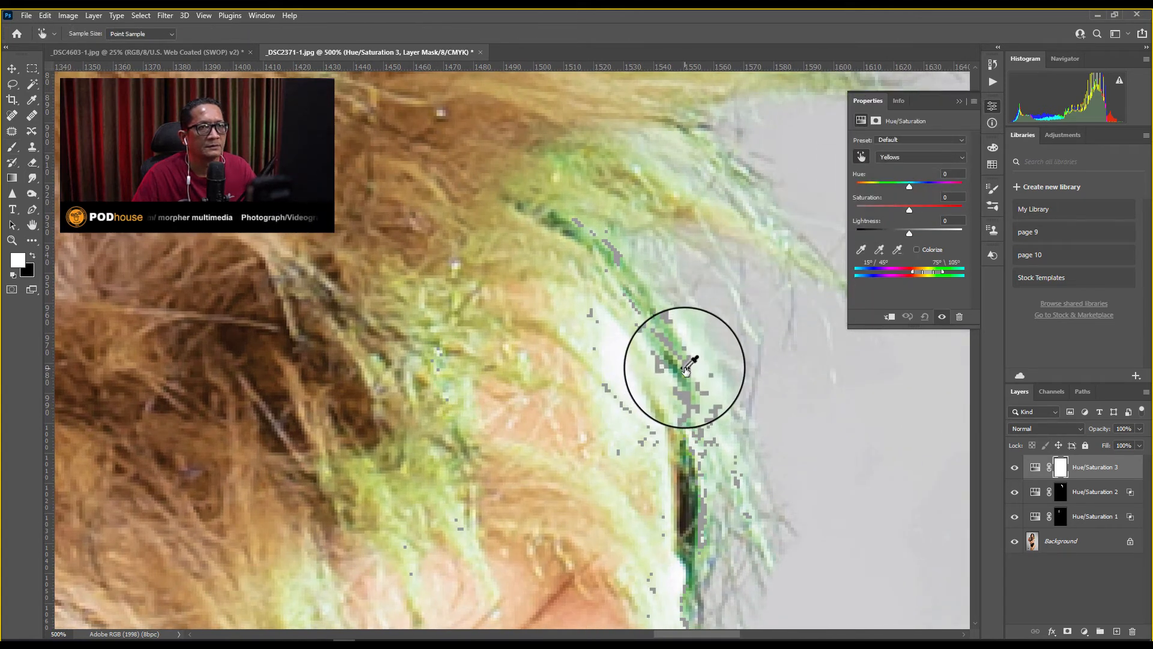
{"action": "mouse_move", "coordinate": [909, 210]}
{"action": "left_mouse_down"}
{"action": "mouse_move", "coordinate": [863, 215]}
{"action": "mouse_move", "coordinate": [892, 218]}
{"action": "left_mouse_up"}
{"action": "key", "text": "b"}
{"action": "left_click", "coordinate": [861, 157]}
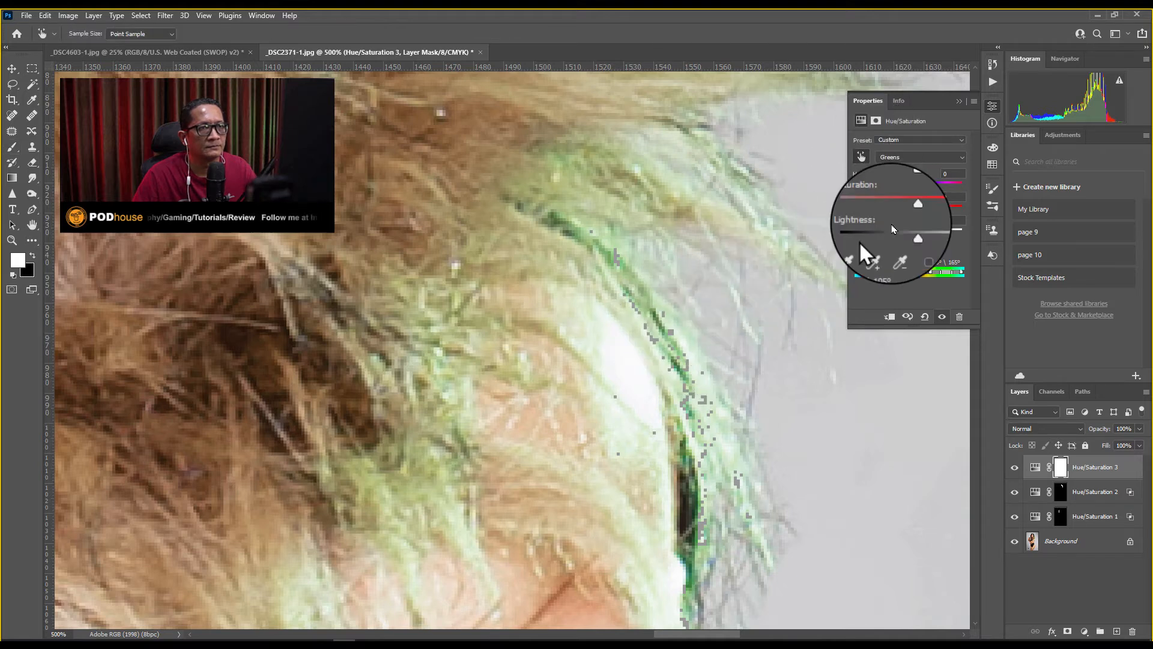
{"action": "left_click_drag", "start_coordinate": [906, 208], "coordinate": [895, 211]}
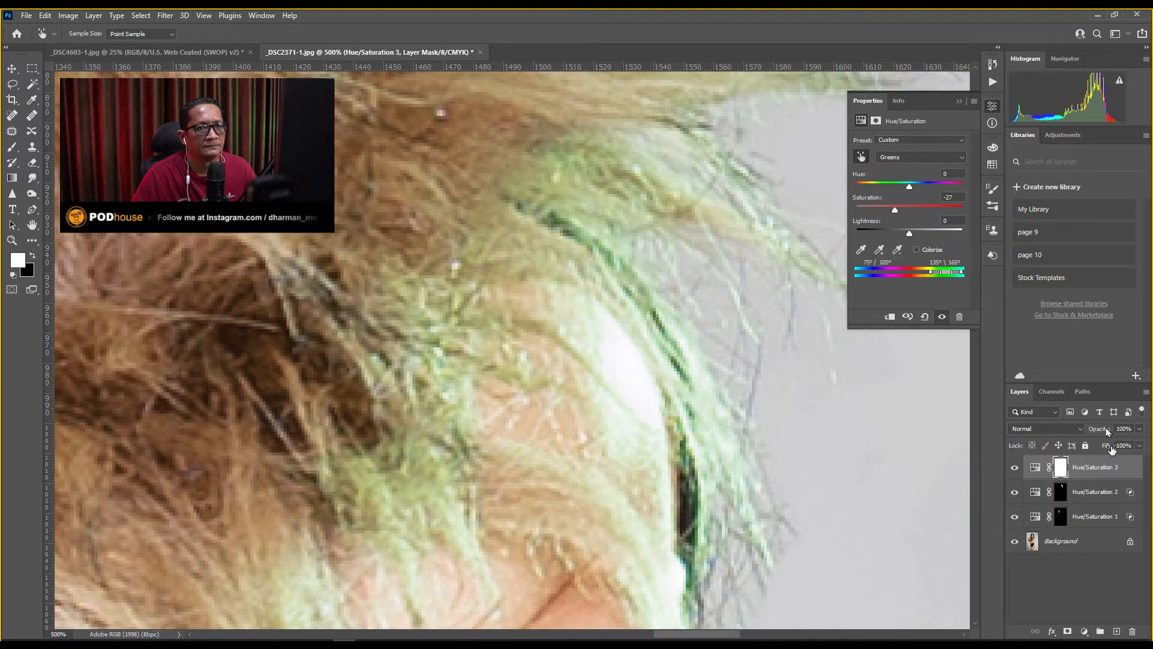
- Limit the third Hue/Saturation layer with Blend If by splitting the Underlying Layer's white slider to 228 / 255
{"action": "left_click", "coordinate": [958, 103]}
{"action": "double_click", "coordinate": [1137, 475]}
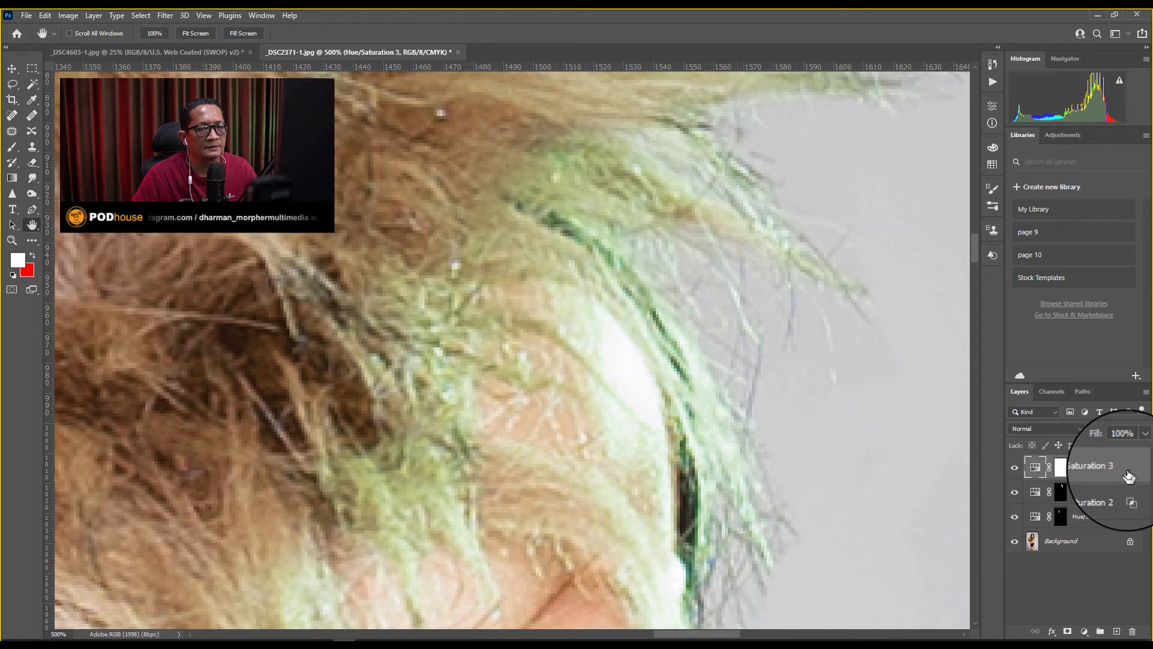
{"action": "left_click_drag", "start_coordinate": [363, 117], "coordinate": [341, 67]}
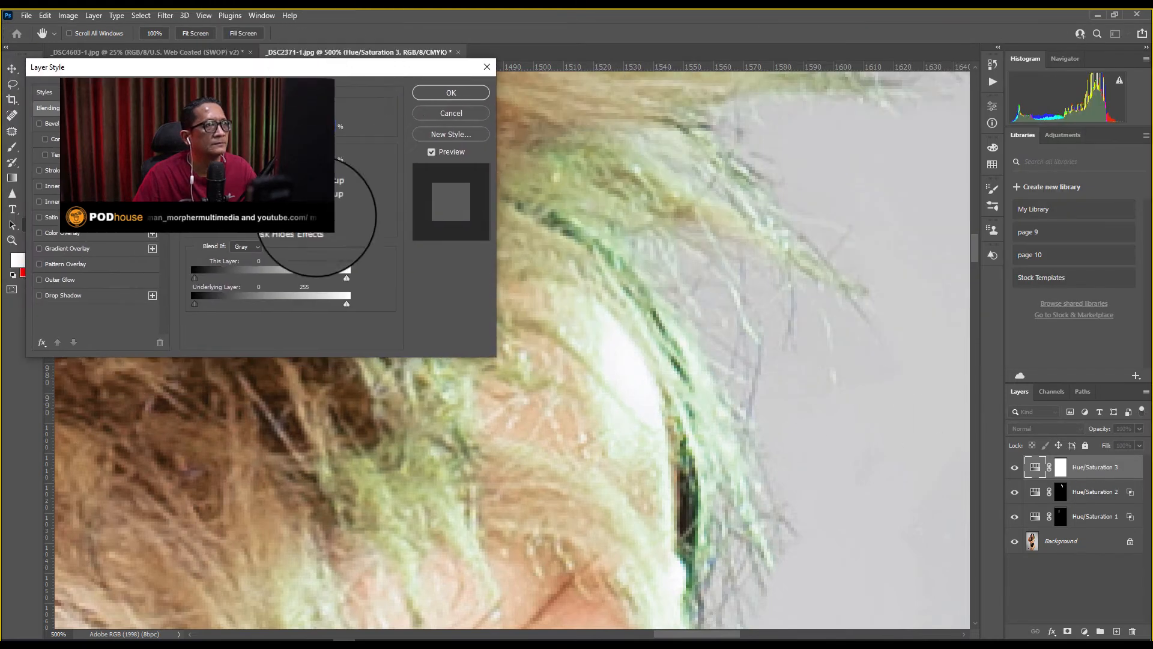
{"action": "left_click_drag", "start_coordinate": [346, 303], "coordinate": [309, 317]}
{"action": "left_click_drag", "start_coordinate": [239, 304], "coordinate": [375, 303]}
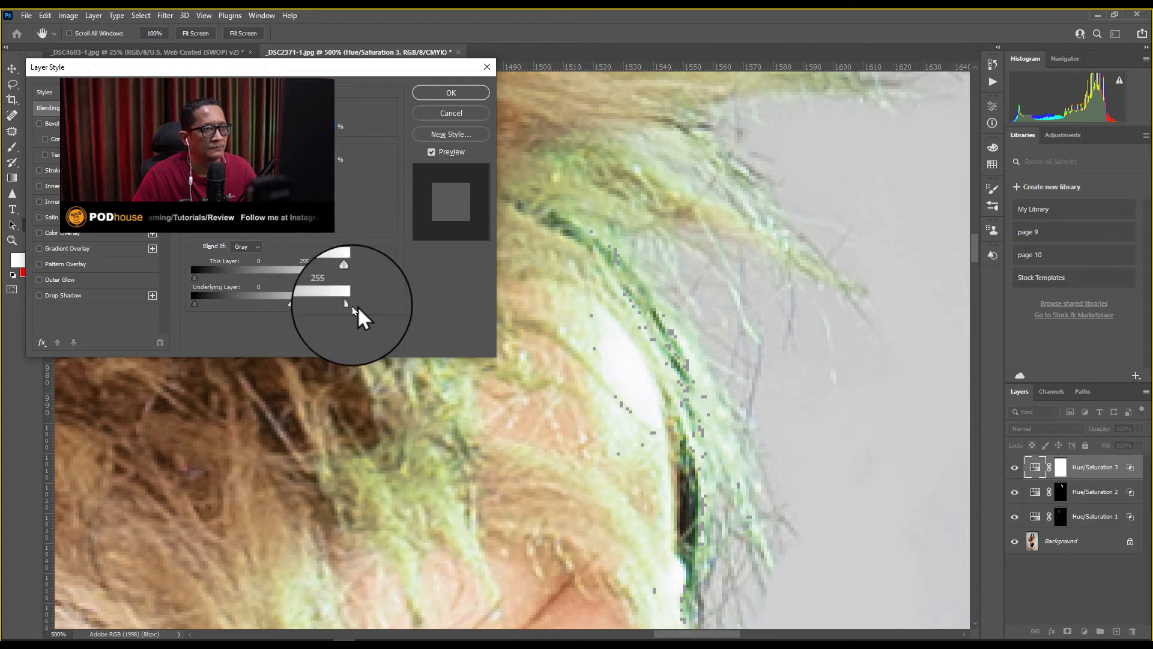
{"action": "left_click_drag", "start_coordinate": [290, 305], "coordinate": [331, 309]}
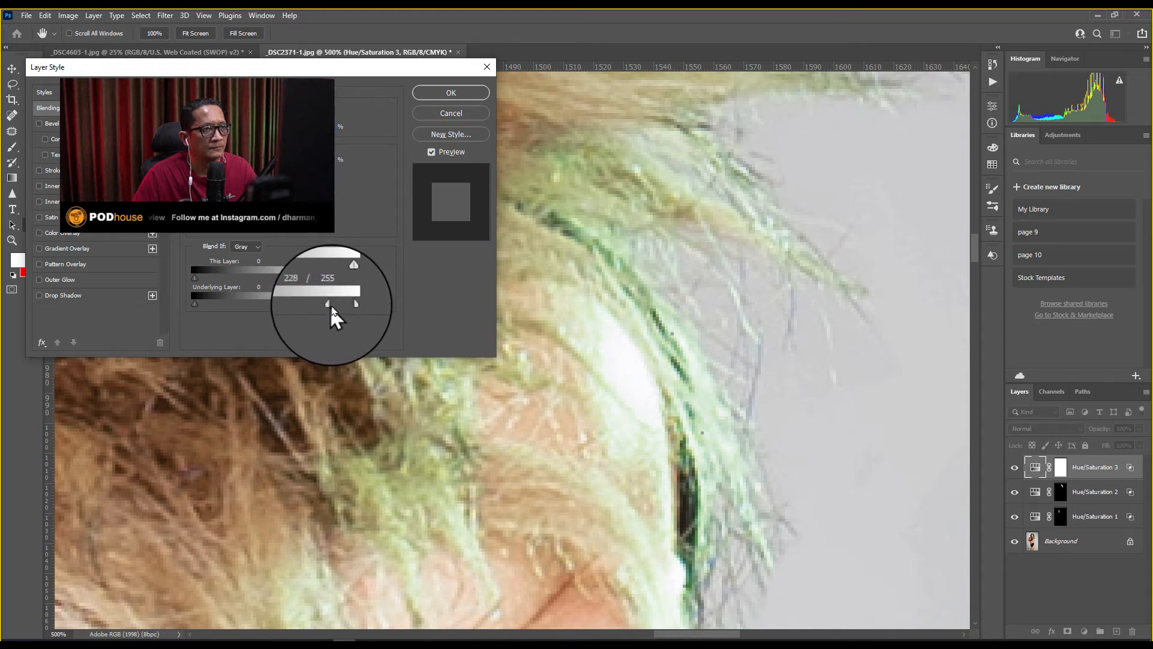
{"action": "key", "text": "Return"}
- Invert the third Hue/Saturation layer's mask to black
{"action": "left_click", "coordinate": [1059, 474]}
{"action": "key", "text": "b"}
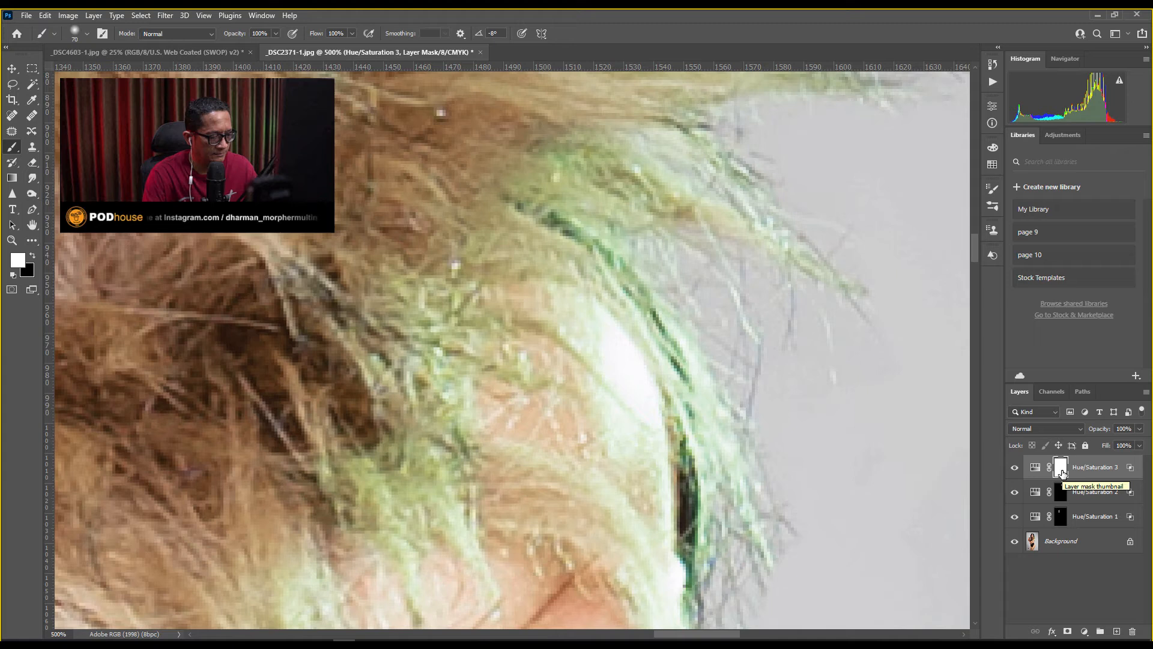
{"action": "key", "text": "ctrl+i"}
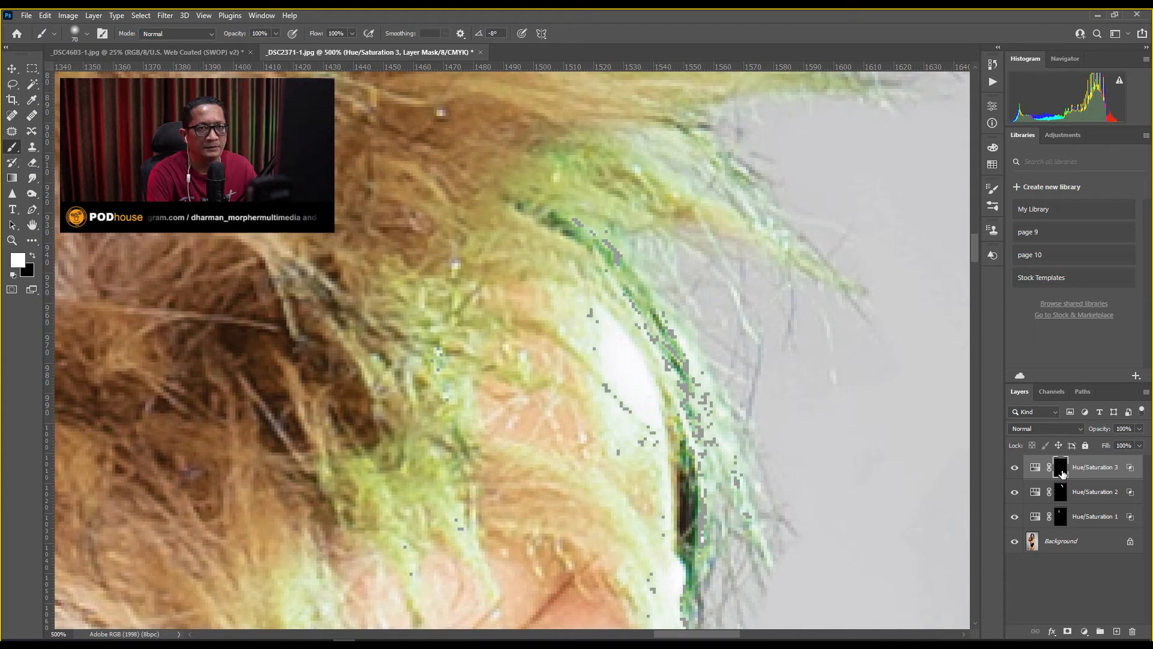
- Paint white on the mask over the out-of-gamut green edge of the fur collar with a 35 px brush, undoing any stray stroke
{"action": "key", "text": "ctrl+minus"}
{"action": "left_click_drag", "start_coordinate": [814, 395], "coordinate": [816, 317]}
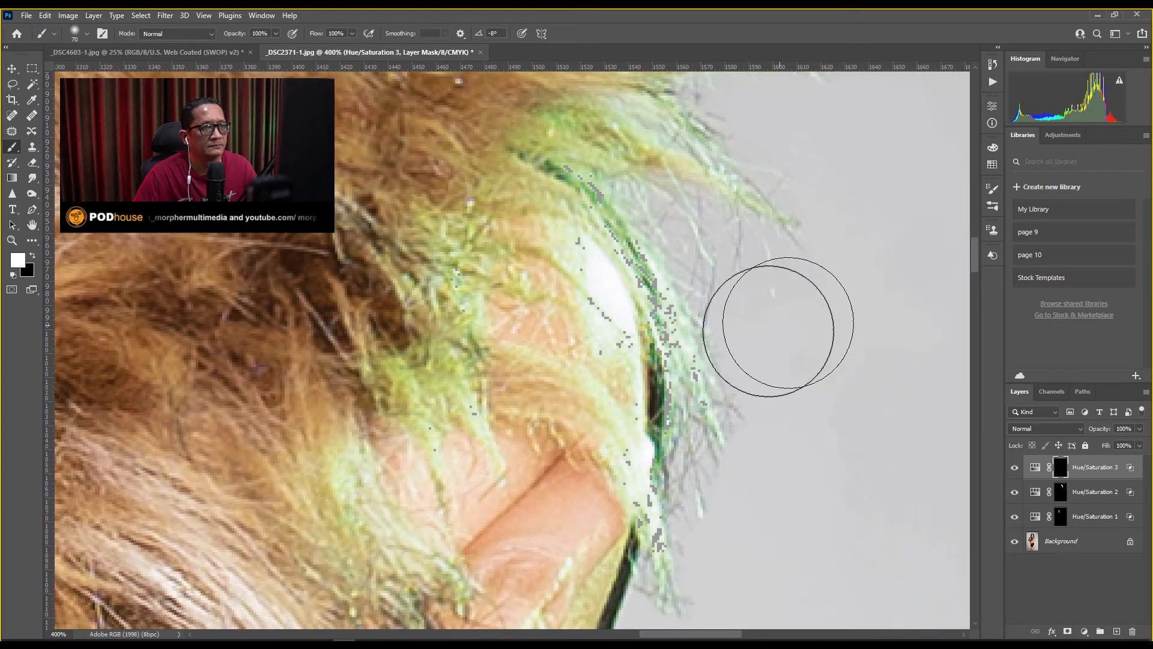
{"action": "key", "text": "bracketleft"}
{"action": "key", "text": "bracketleft"}
{"action": "key", "text": "bracketleft"}
{"action": "key", "text": "bracketleft"}
{"action": "mouse_move", "coordinate": [678, 338]}
{"action": "left_mouse_down"}
{"action": "mouse_move", "coordinate": [676, 314]}
{"action": "mouse_move", "coordinate": [610, 229]}
{"action": "mouse_move", "coordinate": [652, 311]}
{"action": "mouse_move", "coordinate": [665, 384]}
{"action": "mouse_move", "coordinate": [649, 527]}
{"action": "left_mouse_up"}
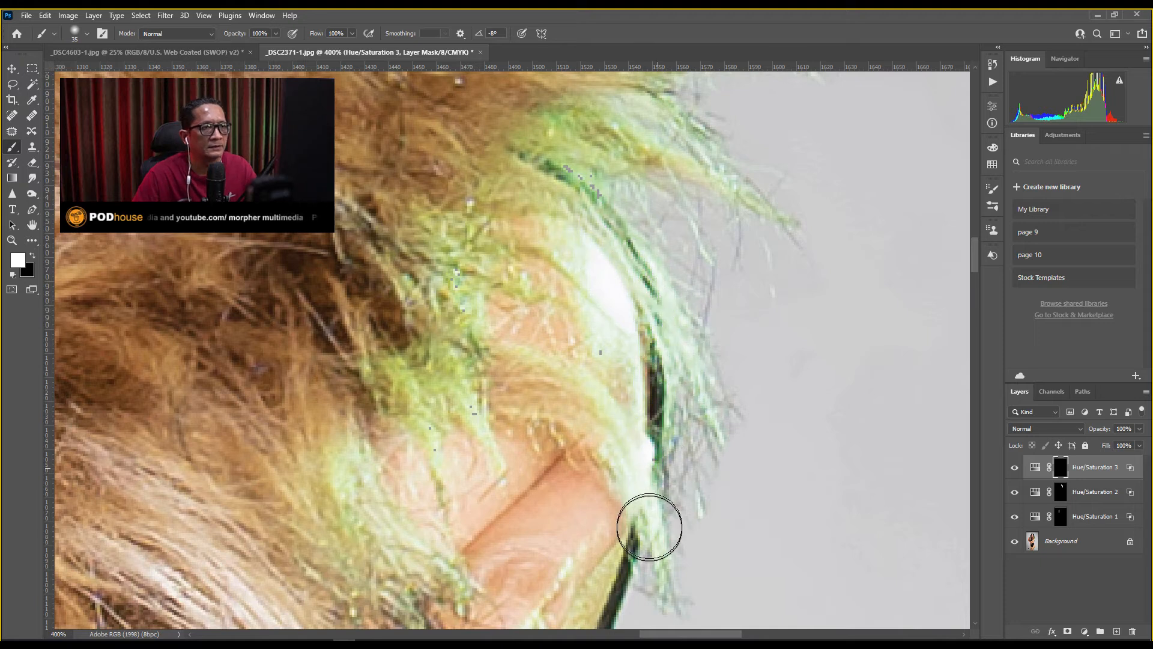
{"action": "left_click_drag", "start_coordinate": [597, 181], "coordinate": [539, 238]}
{"action": "mouse_move", "coordinate": [471, 275]}
{"action": "left_mouse_down"}
{"action": "mouse_move", "coordinate": [474, 391]}
{"action": "mouse_move", "coordinate": [548, 336]}
{"action": "mouse_move", "coordinate": [600, 259]}
{"action": "left_mouse_up"}
{"action": "key", "text": "ctrl+z"}
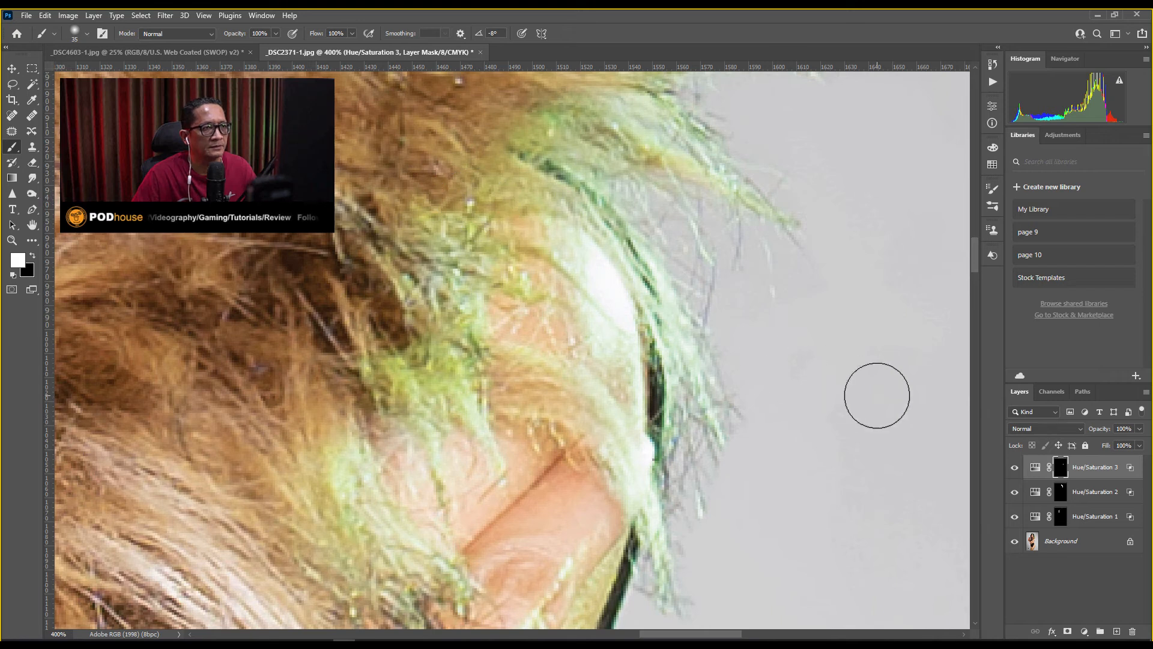
- Group the three Hue/Saturation adjustment layers into one layer group
{"action": "key", "text": "ctrl+minus"}
{"action": "key", "text": "ctrl+minus"}
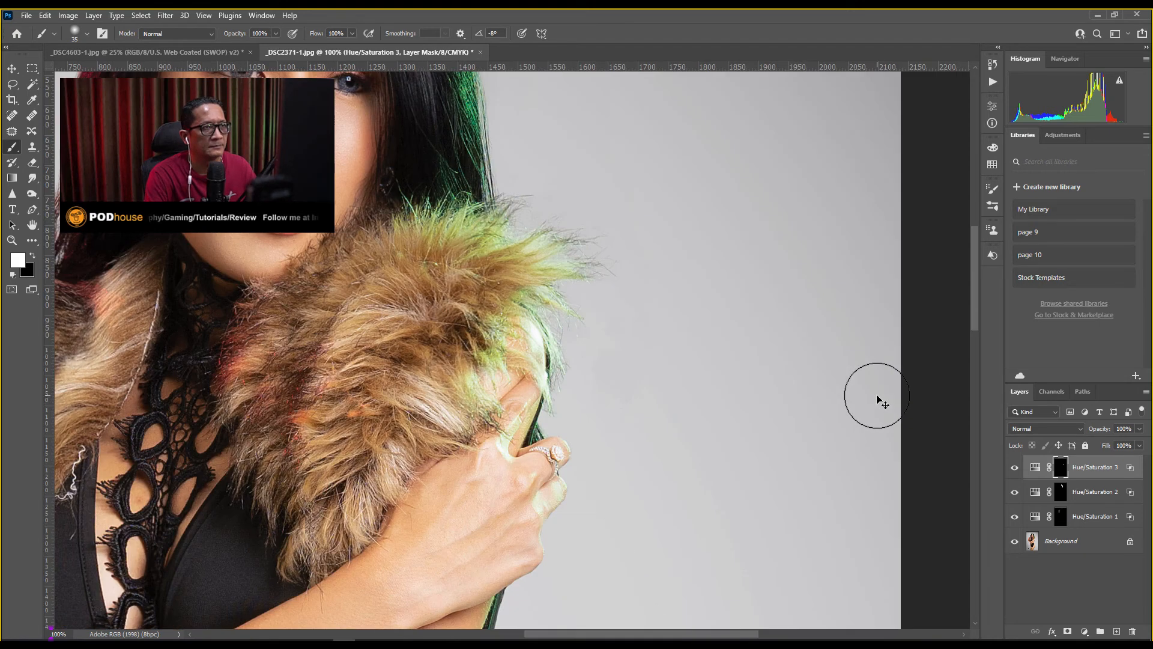
{"action": "key", "text": "ctrl+minus"}
{"action": "key", "text": "ctrl+minus"}
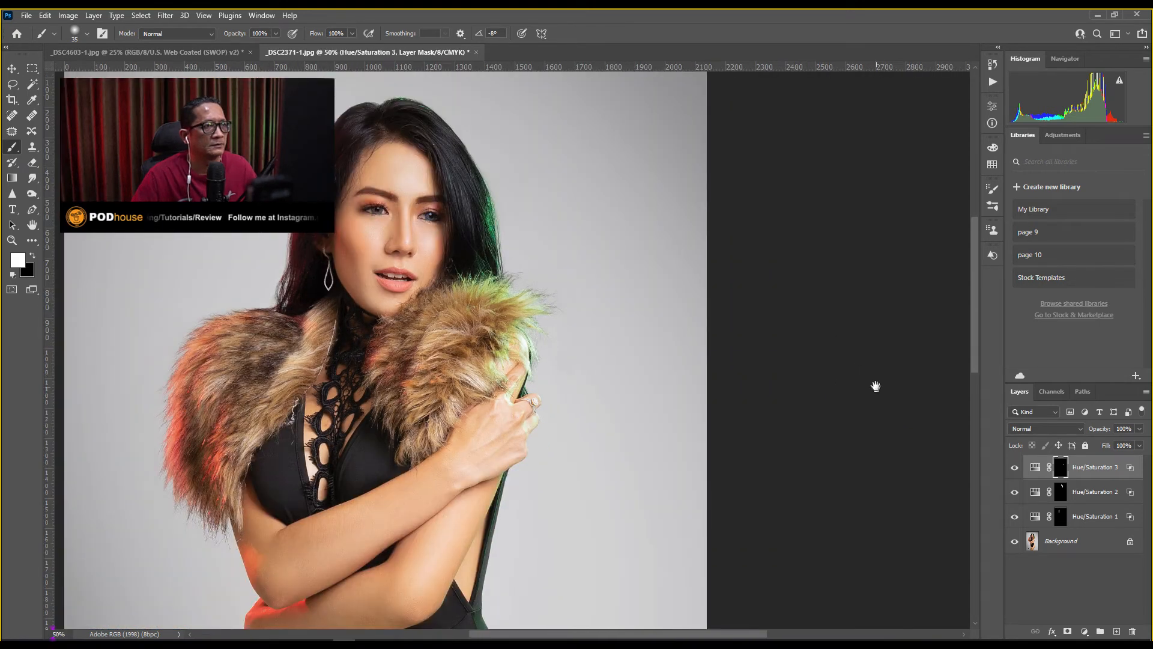
{"action": "left_click_drag", "start_coordinate": [496, 288], "coordinate": [591, 275]}
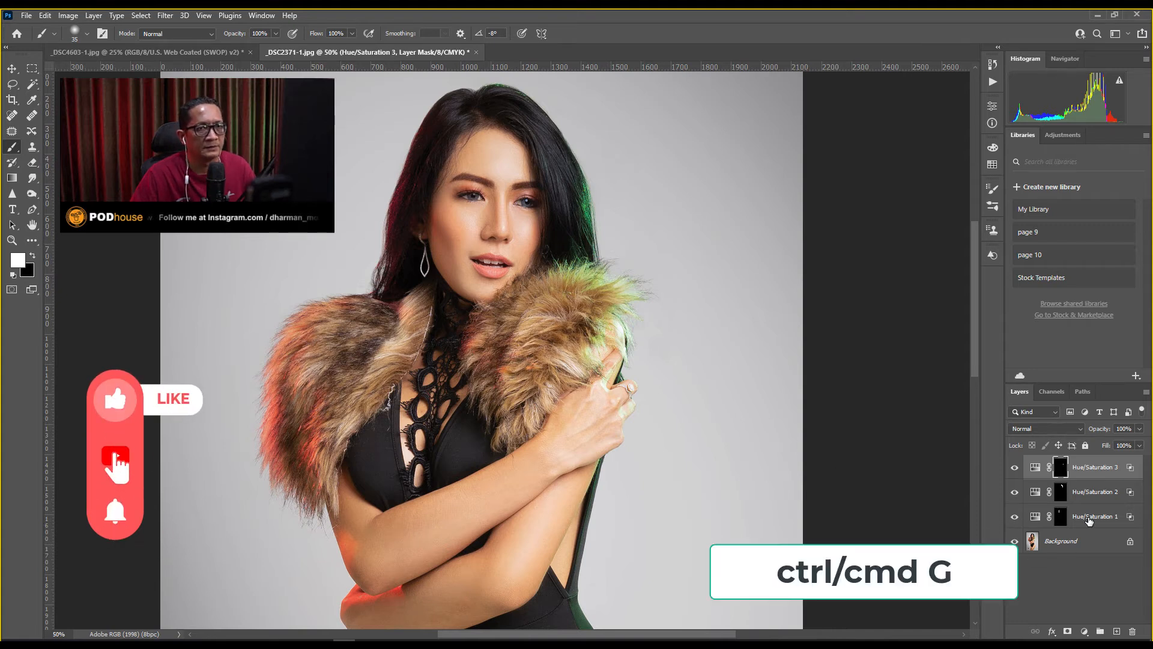
{"action": "left_click", "coordinate": [1089, 518], "text": "shift"}
{"action": "key", "text": "ctrl+g"}
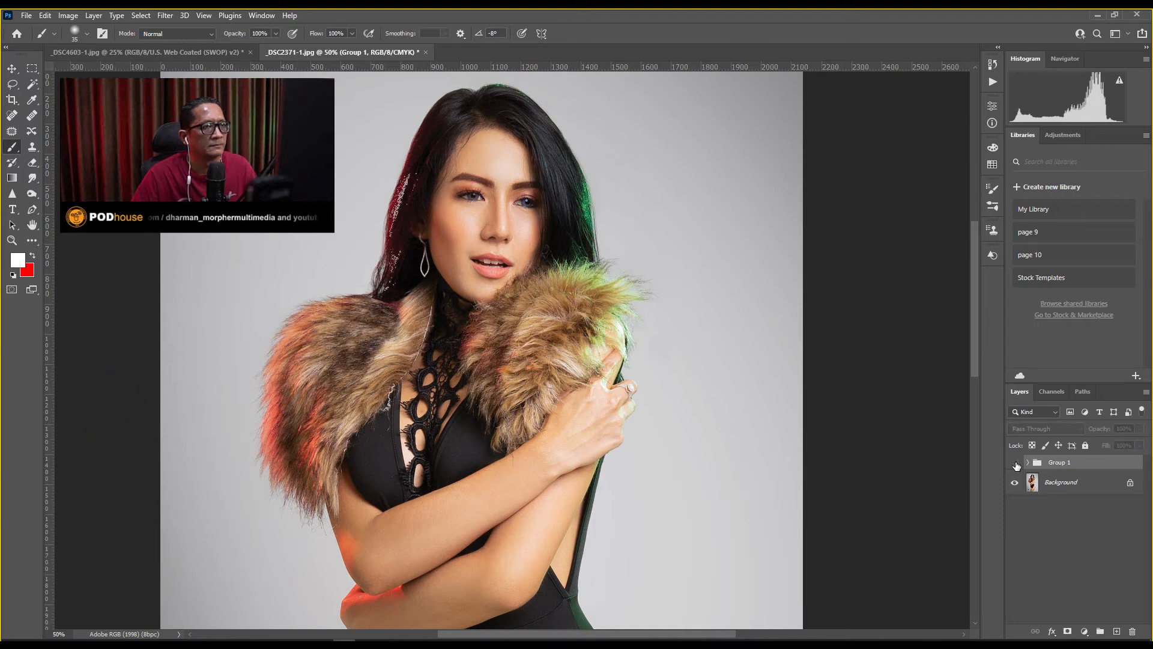
- Select the Background layer and check the corrected portrait at 66.67% zoom
{"action": "left_click", "coordinate": [1061, 485]}
{"action": "key", "text": "ctrl+plus"}
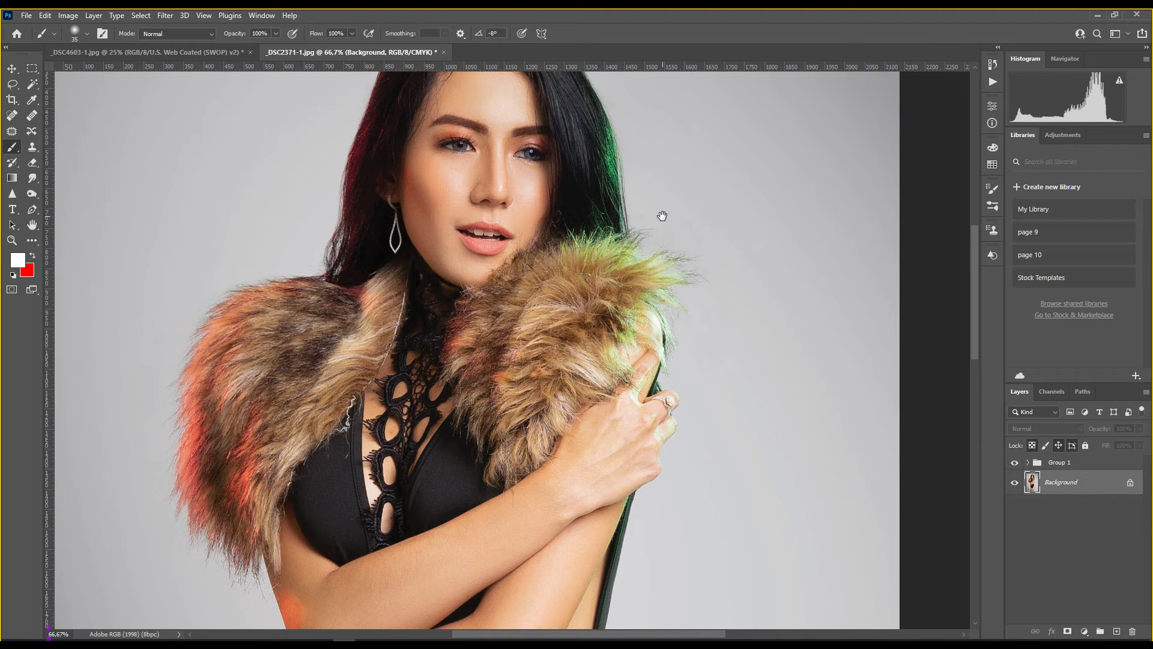
{"action": "left_click_drag", "start_coordinate": [661, 216], "coordinate": [660, 269]}
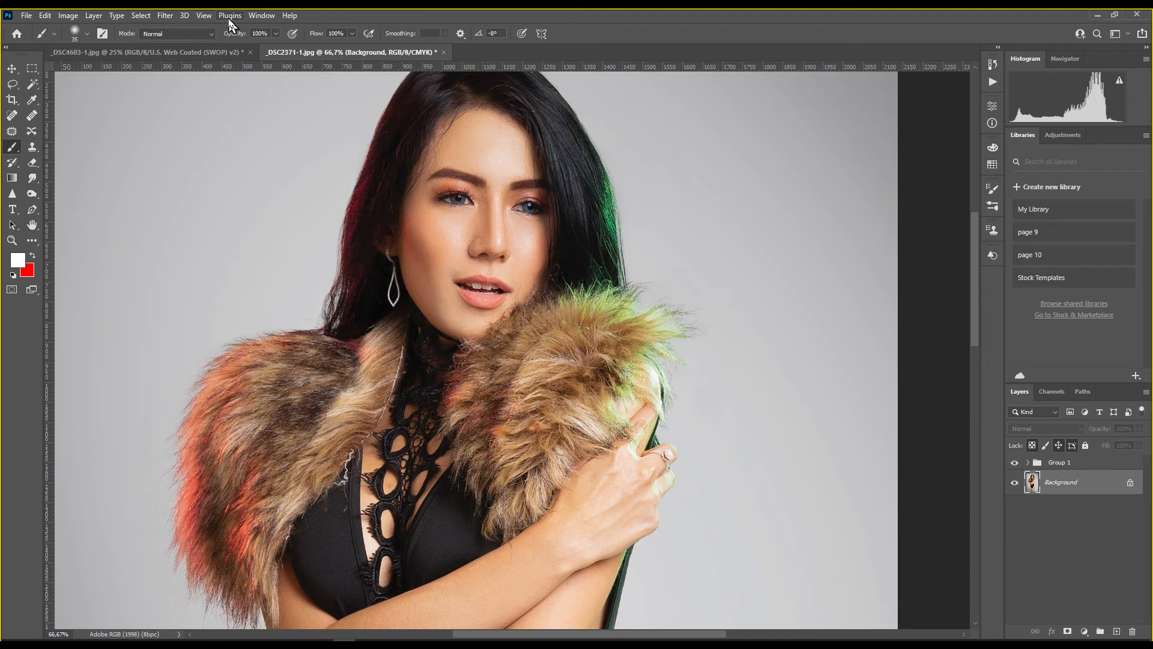
{"action": "left_click", "coordinate": [204, 16]}
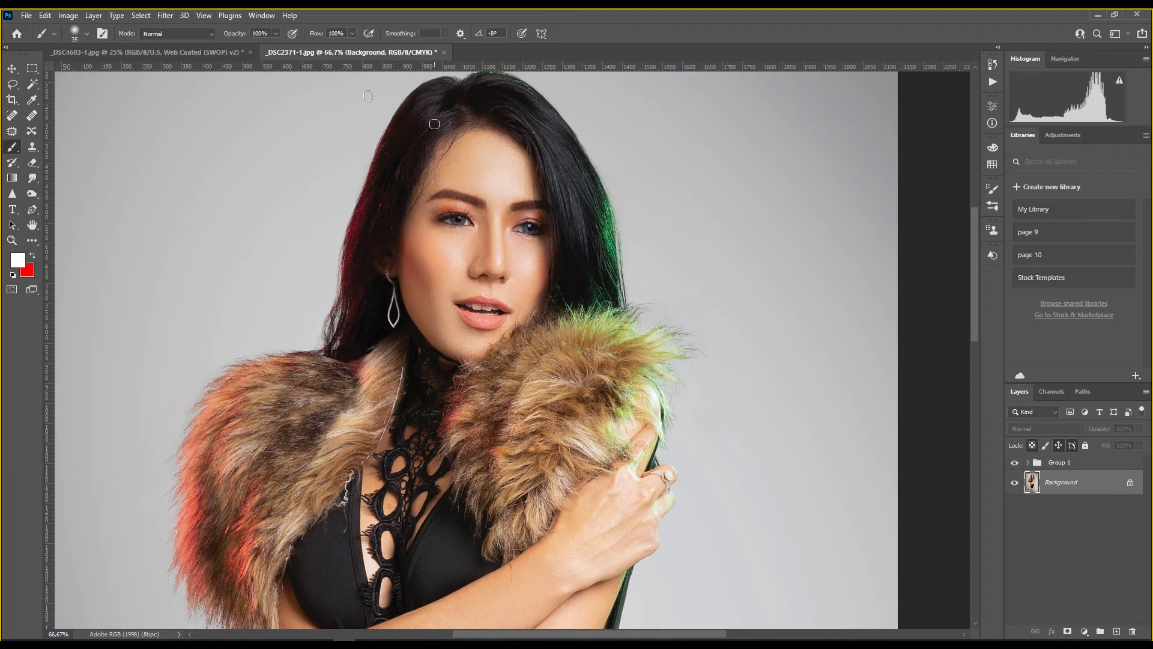
- Switch to the _DSC4603-1.jpg document and set its proof setup to Working CMYK
{"action": "left_click", "coordinate": [174, 54]}
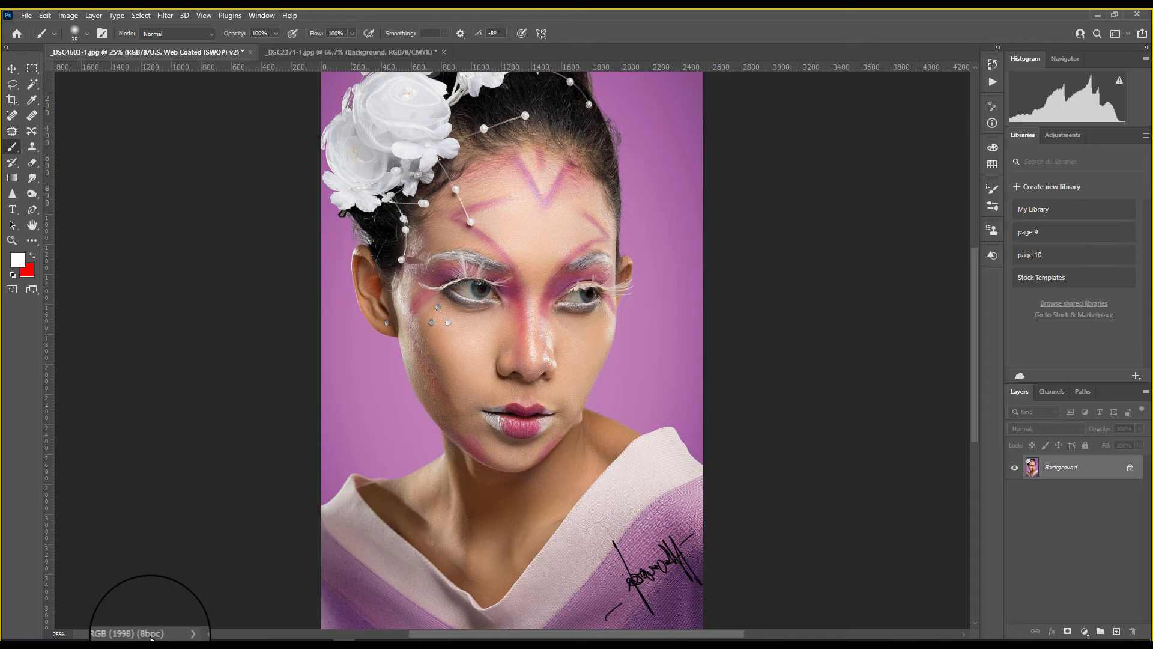
{"action": "left_click", "coordinate": [203, 15]}
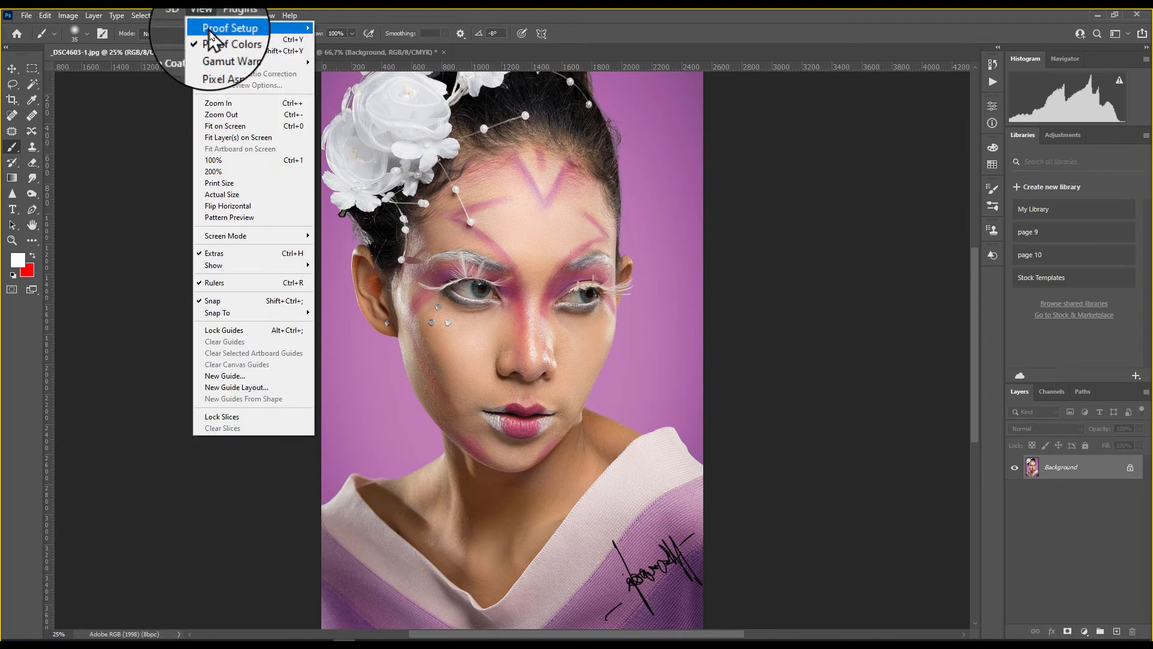
{"action": "mouse_move", "coordinate": [282, 28]}
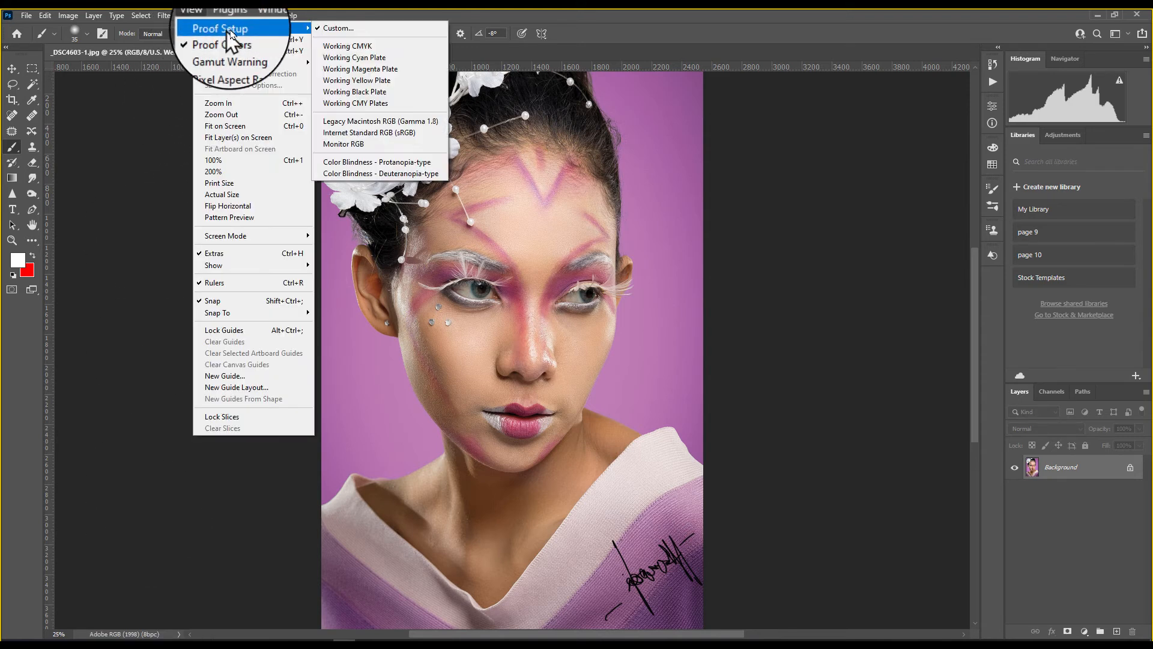
{"action": "left_click", "coordinate": [348, 45]}
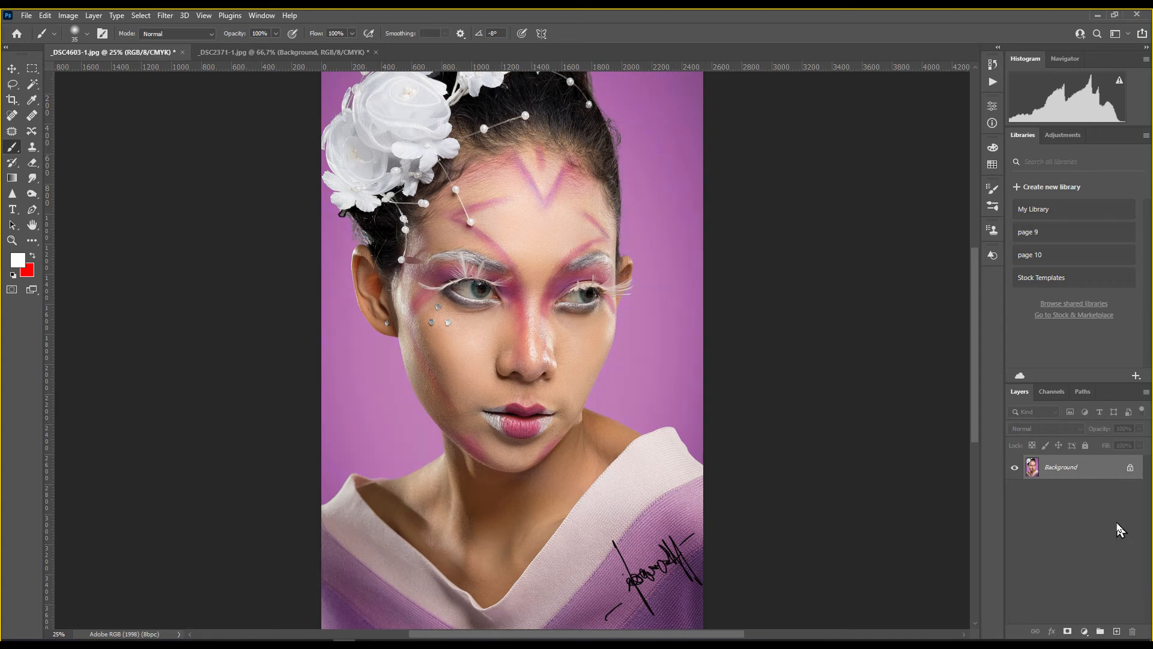
- Compare the purple-background portrait with and without proof colors, leaving the proof off and the gamut warning on
{"action": "key", "text": "ctrl+y"}
{"action": "key", "text": "ctrl+y"}
{"action": "key", "text": "ctrl+y"}
{"action": "key", "text": "ctrl+y"}
{"action": "key", "text": "ctrl+y"}
{"action": "key", "text": "ctrl+y"}
{"action": "key", "text": "ctrl+y"}
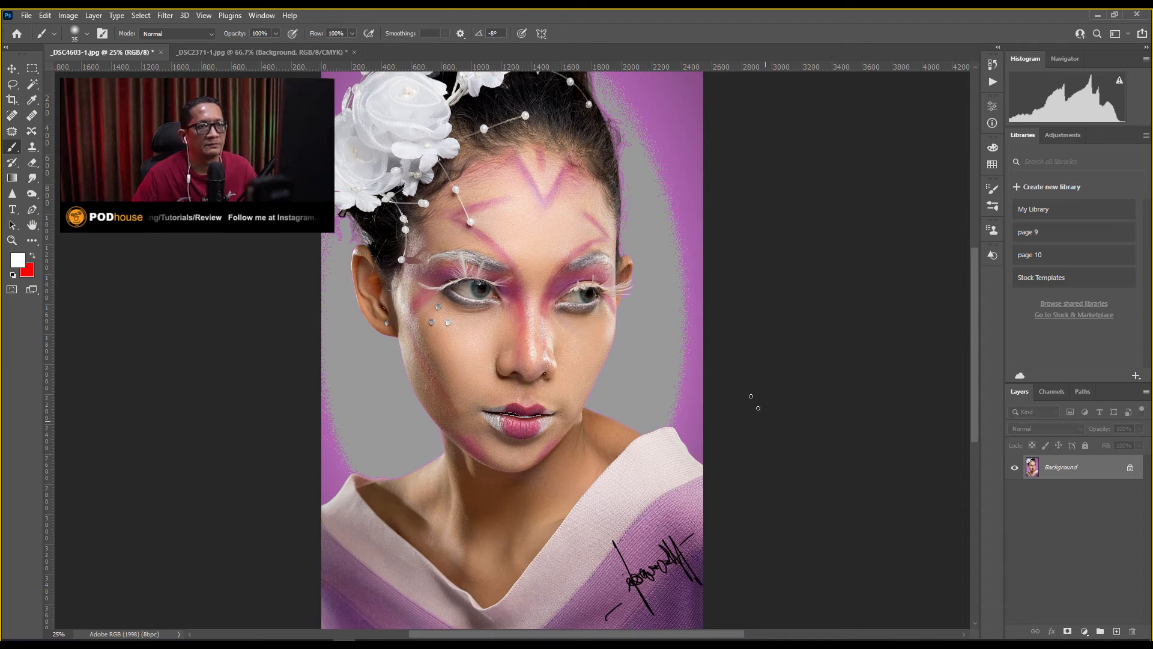
- Add a Hue/Saturation adjustment layer, target the Magentas by sampling the purple background, and set their saturation to -27
{"action": "left_click", "coordinate": [1084, 632]}
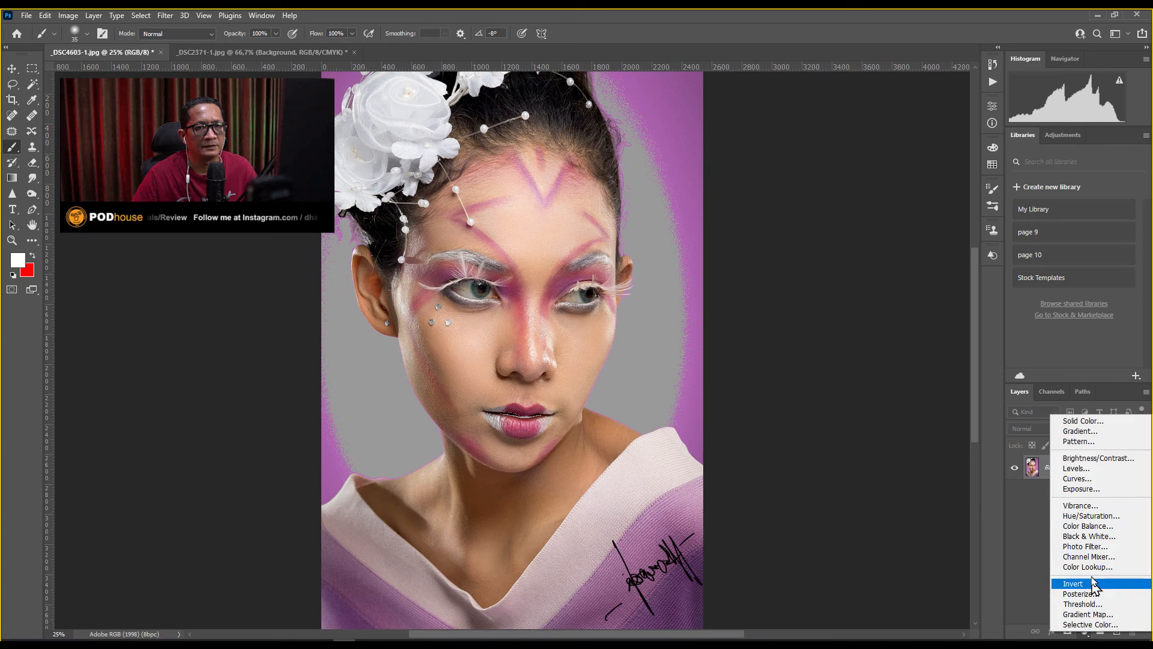
{"action": "left_click", "coordinate": [1091, 515]}
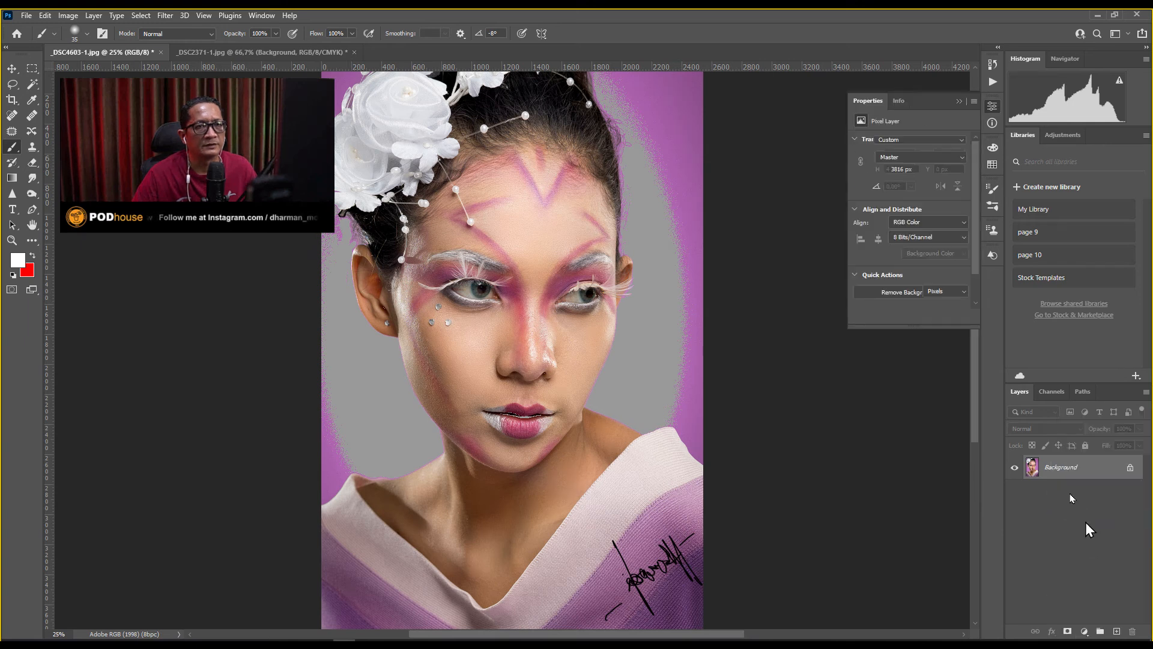
{"action": "left_click", "coordinate": [862, 158]}
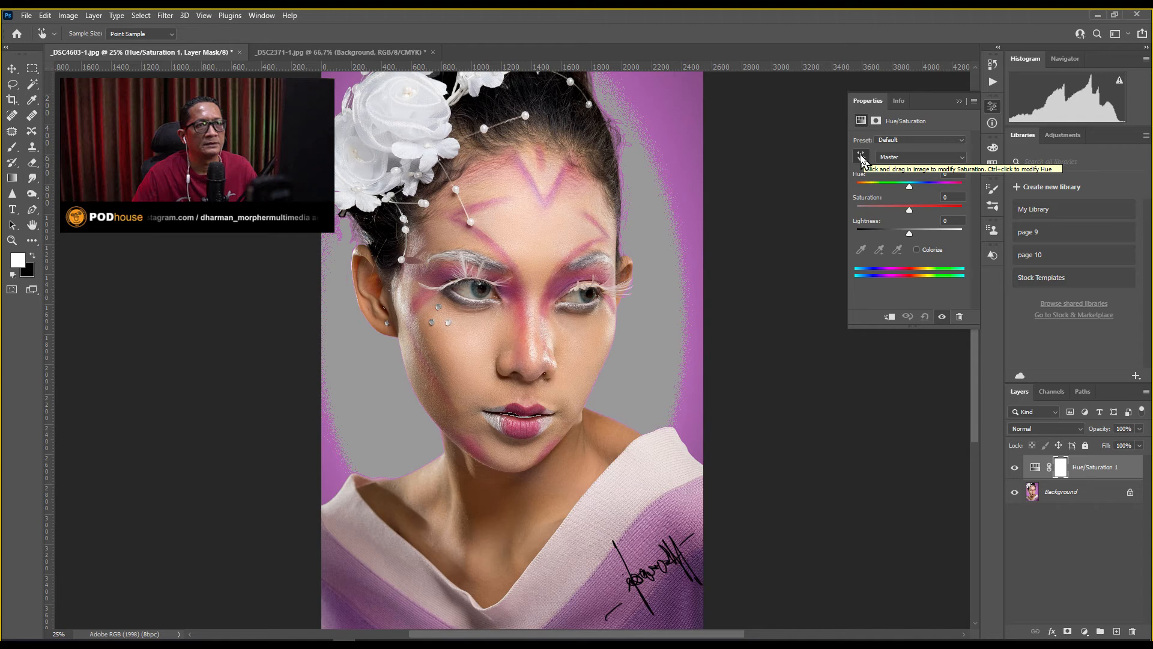
{"action": "left_click", "coordinate": [658, 303]}
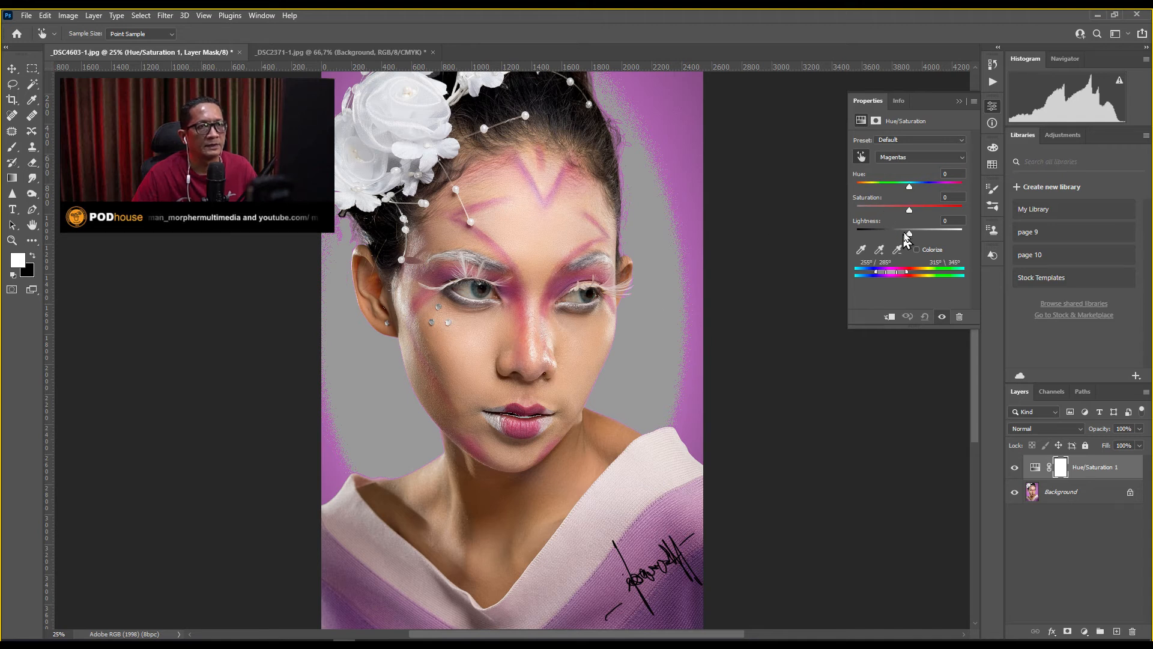
{"action": "left_click_drag", "start_coordinate": [909, 212], "coordinate": [896, 212]}
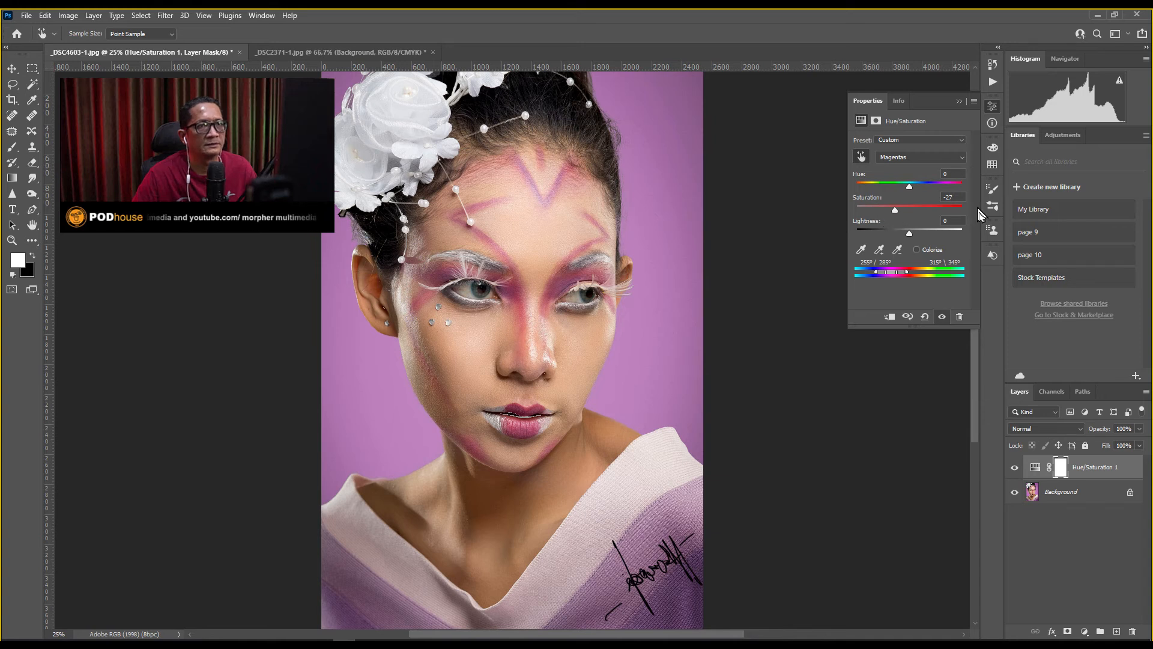
- Limit the Hue/Saturation layer with Blend If by splitting the Underlying Layer's white slider to 152 / 225
{"action": "left_click", "coordinate": [1130, 472]}
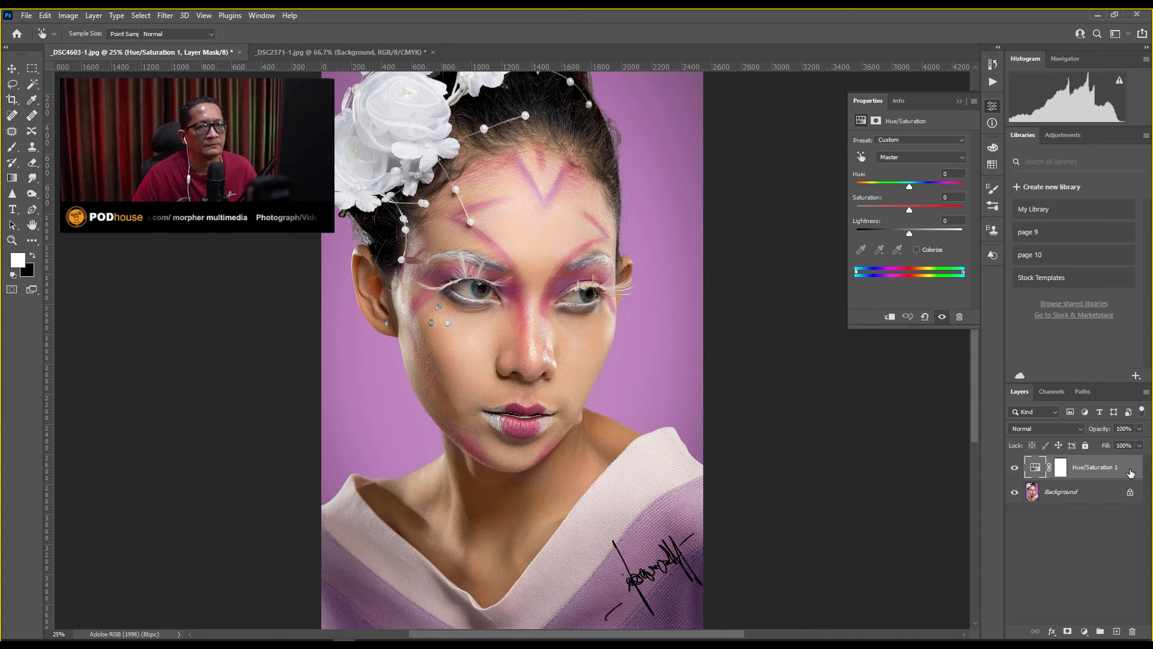
{"action": "double_click", "coordinate": [1131, 473]}
{"action": "left_click_drag", "start_coordinate": [326, 69], "coordinate": [1045, 104]}
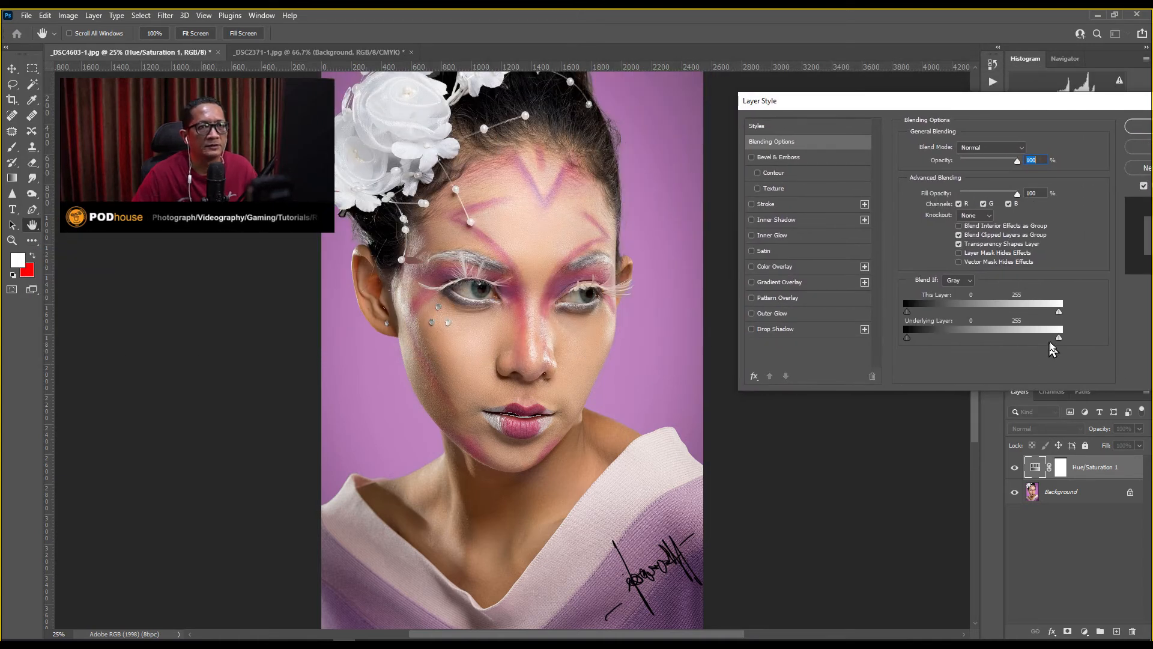
{"action": "left_click_drag", "start_coordinate": [1058, 337], "coordinate": [1000, 344]}
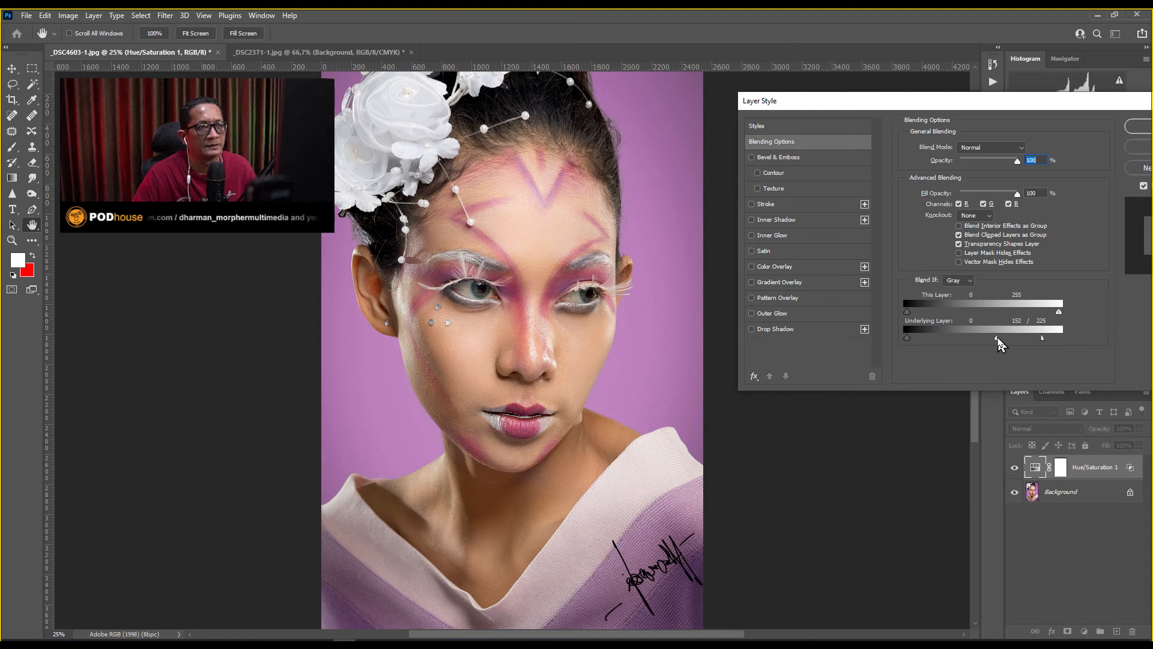
{"action": "left_click_drag", "start_coordinate": [1082, 103], "coordinate": [973, 124]}
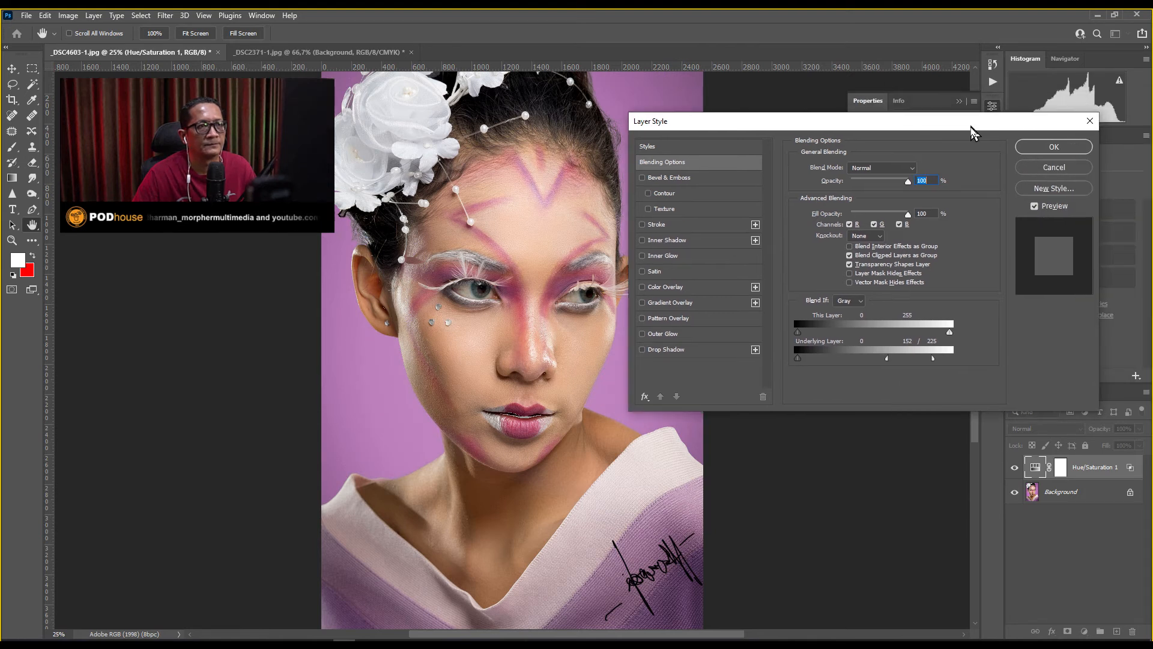
{"action": "left_click", "coordinate": [1060, 157]}
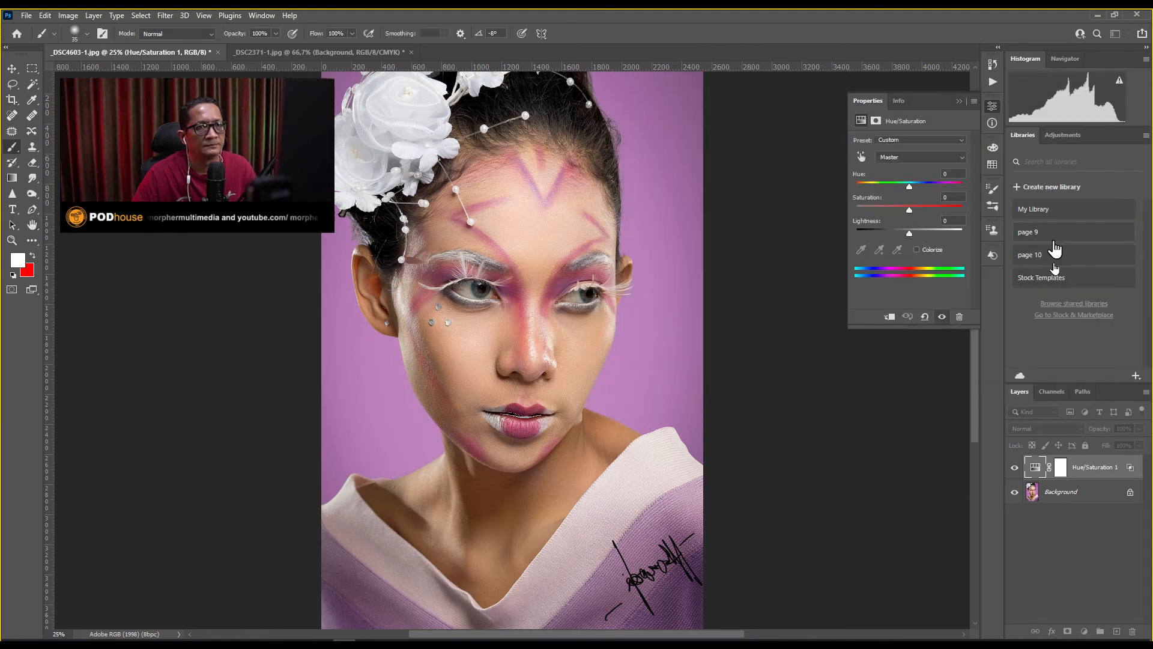
- Invert the Hue/Saturation layer's mask to black and paint white over the purple background on both sides of the face with a 500 px brush
{"action": "left_click", "coordinate": [1061, 468]}
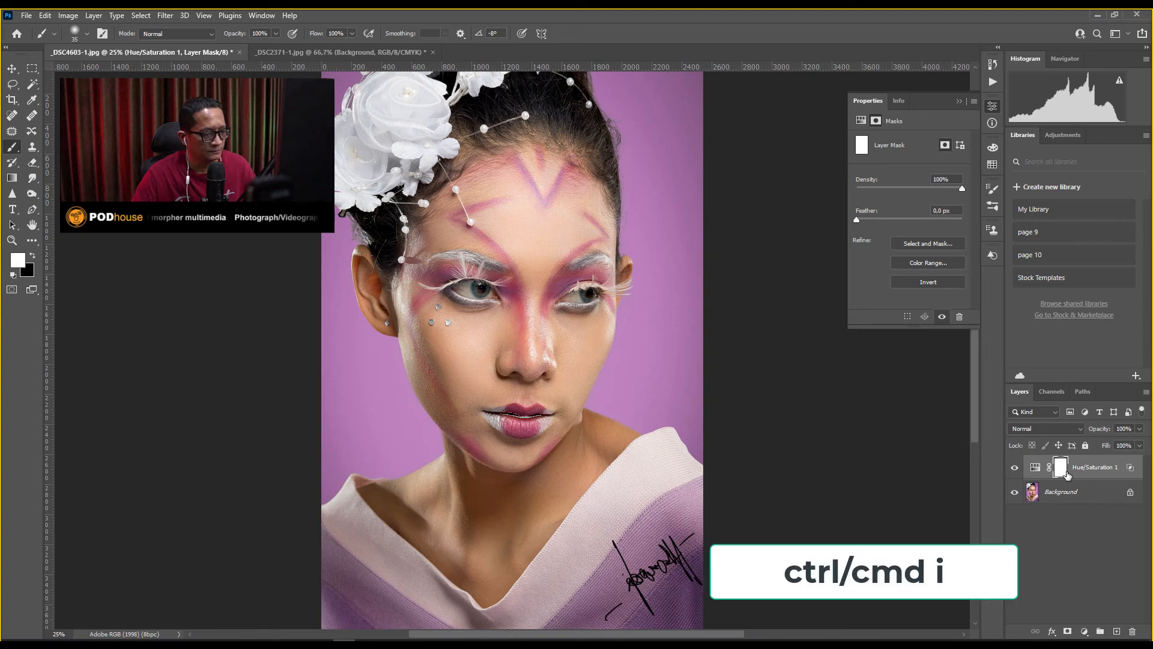
{"action": "key", "text": "ctrl+i"}
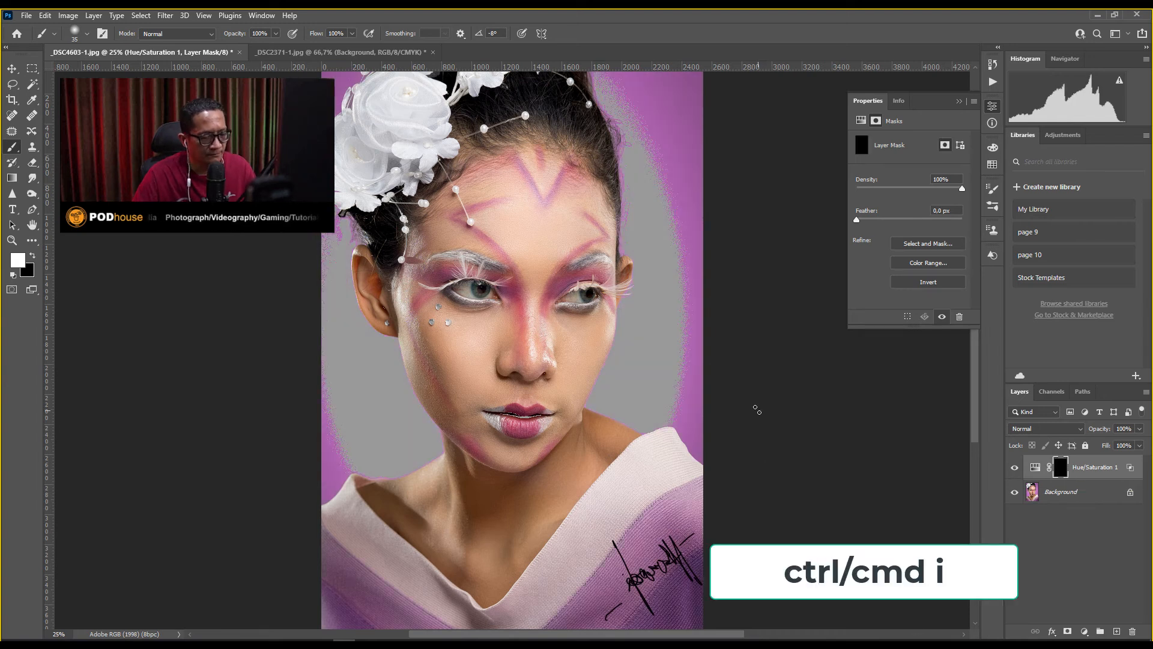
{"action": "key", "text": "bracketright"}
{"action": "key", "text": "bracketright"}
{"action": "key", "text": "bracketright"}
{"action": "key", "text": "bracketright"}
{"action": "key", "text": "bracketright"}
{"action": "key", "text": "bracketright"}
{"action": "key", "text": "bracketright"}
{"action": "key", "text": "bracketright"}
{"action": "key", "text": "bracketright"}
{"action": "key", "text": "bracketright"}
{"action": "key", "text": "bracketright"}
{"action": "key", "text": "bracketright"}
{"action": "key", "text": "bracketright"}
{"action": "key", "text": "bracketright"}
{"action": "key", "text": "bracketright"}
{"action": "key", "text": "bracketright"}
{"action": "key", "text": "bracketright"}
{"action": "key", "text": "bracketright"}
{"action": "key", "text": "bracketright"}
{"action": "key", "text": "bracketright"}
{"action": "key", "text": "bracketleft"}
{"action": "key", "text": "bracketleft"}
{"action": "key", "text": "bracketleft"}
{"action": "key", "text": "bracketleft"}
{"action": "key", "text": "bracketleft"}
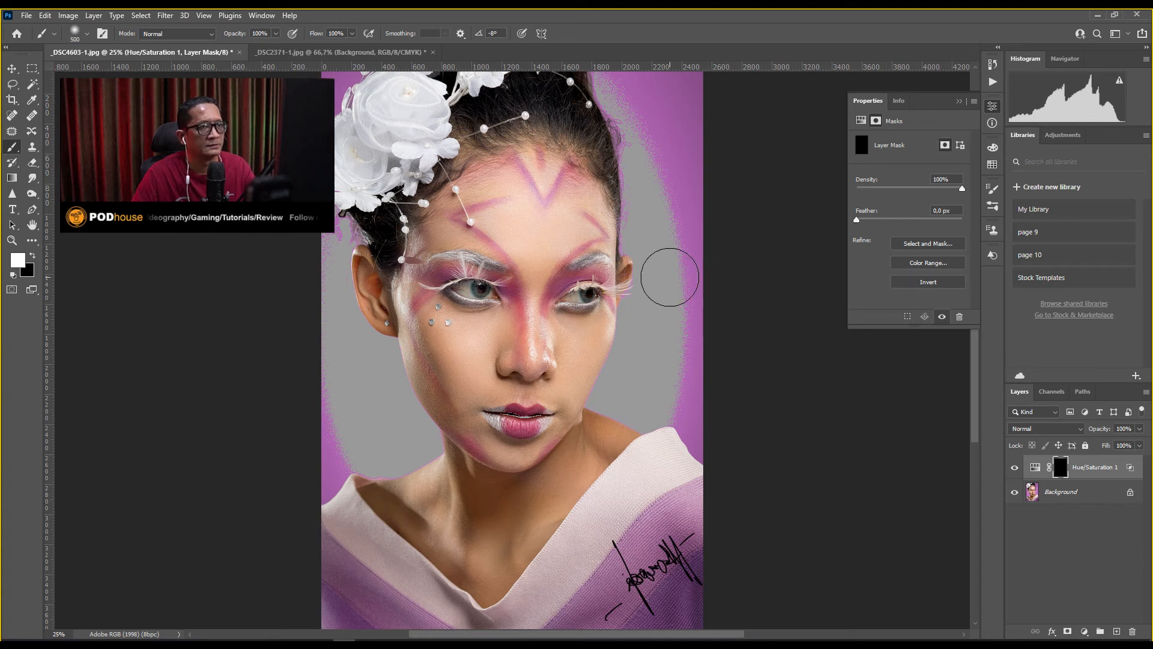
{"action": "mouse_move", "coordinate": [650, 192]}
{"action": "left_mouse_down"}
{"action": "mouse_move", "coordinate": [627, 96]}
{"action": "mouse_move", "coordinate": [654, 270]}
{"action": "mouse_move", "coordinate": [607, 422]}
{"action": "left_mouse_up"}
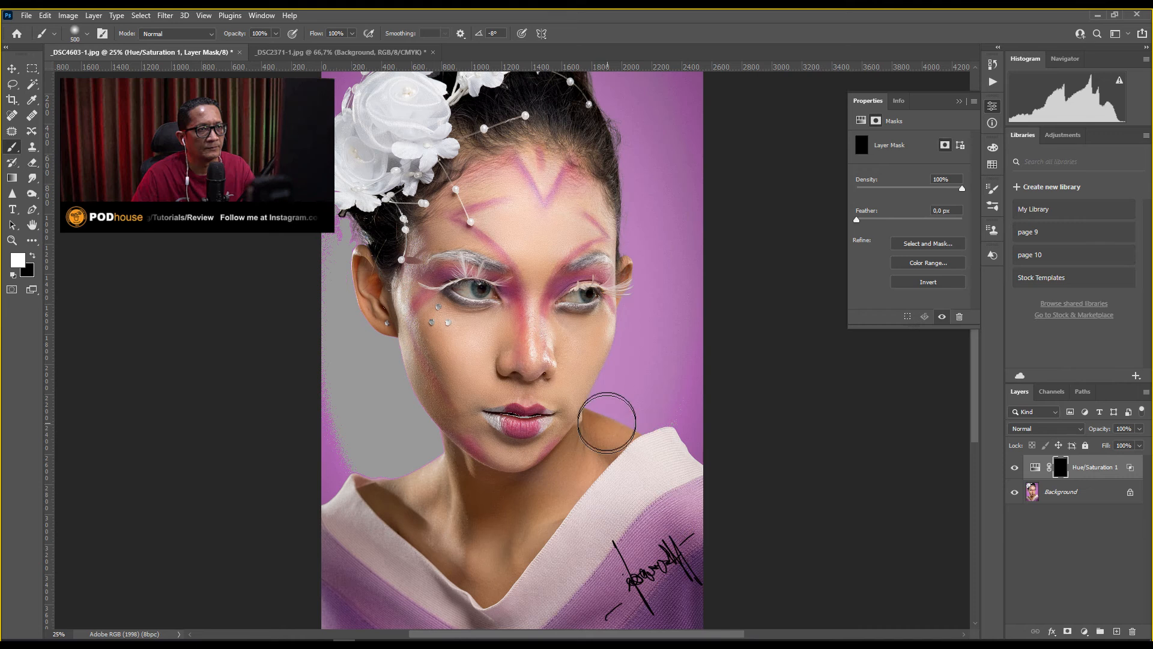
{"action": "mouse_move", "coordinate": [318, 247]}
{"action": "left_mouse_down"}
{"action": "mouse_move", "coordinate": [336, 319]}
{"action": "mouse_move", "coordinate": [412, 443]}
{"action": "mouse_move", "coordinate": [377, 450]}
{"action": "mouse_move", "coordinate": [358, 437]}
{"action": "mouse_move", "coordinate": [338, 388]}
{"action": "left_mouse_up"}
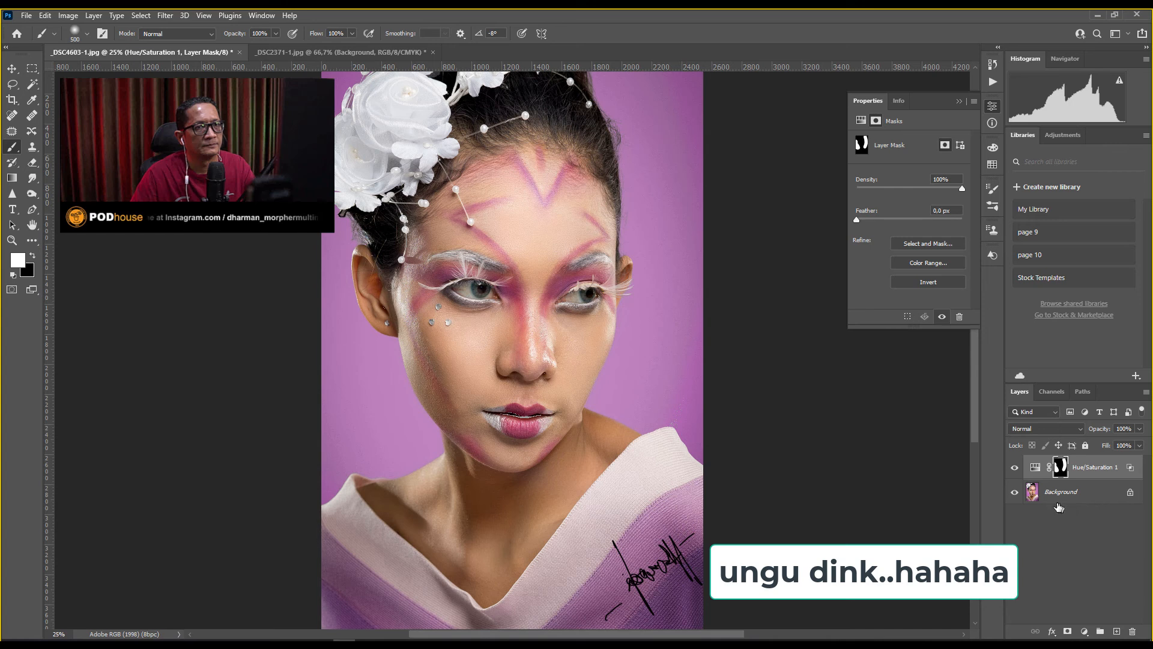
{"action": "left_click", "coordinate": [1015, 468]}
{"action": "left_click", "coordinate": [1015, 469]}
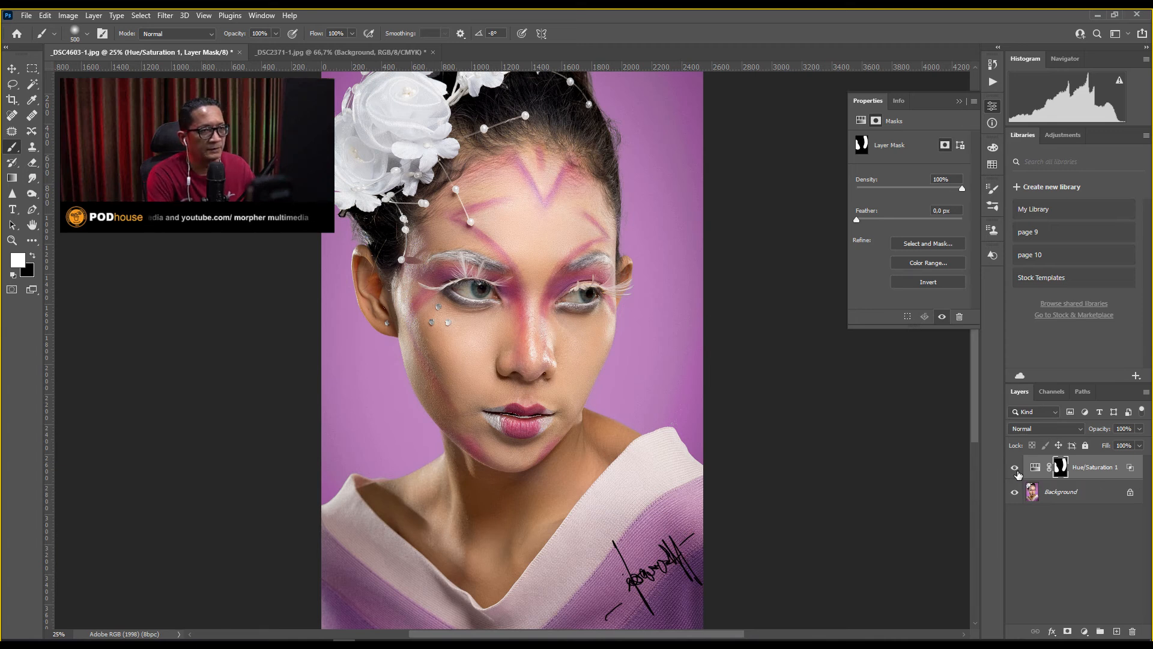
- Add a second Hue/Saturation adjustment layer, target the Reds by sampling the gap between the lips, and set their saturation to -51
{"action": "key", "text": "ctrl+plus"}
{"action": "key", "text": "ctrl+plus"}
{"action": "key", "text": "ctrl+plus"}
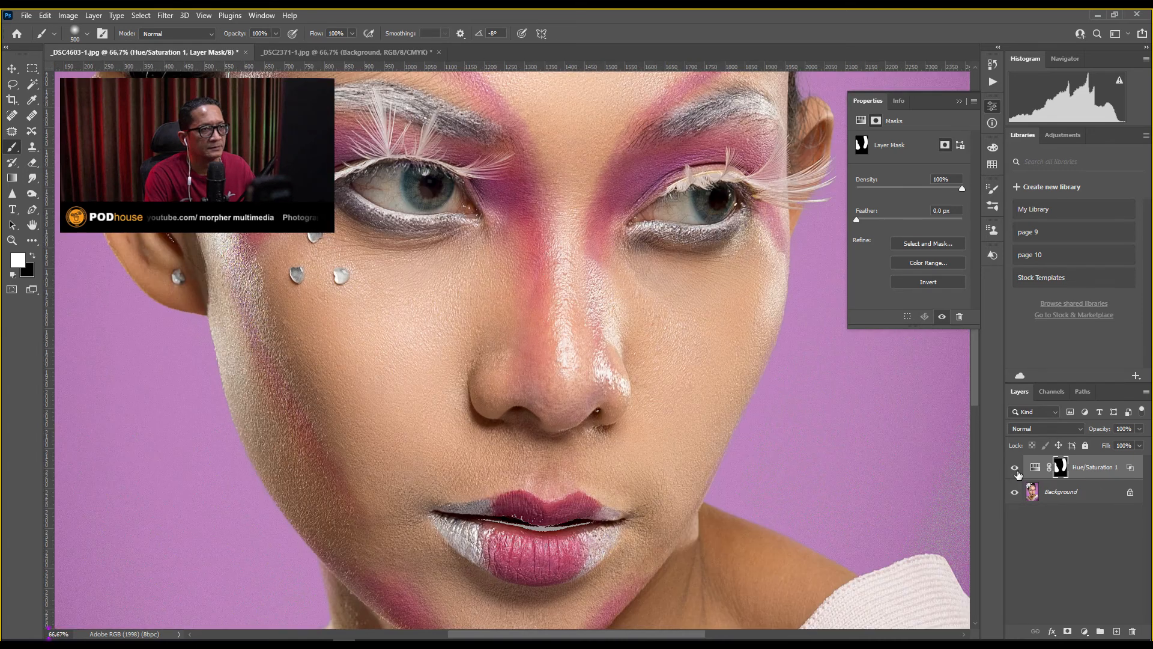
{"action": "left_click_drag", "start_coordinate": [672, 399], "coordinate": [680, 278]}
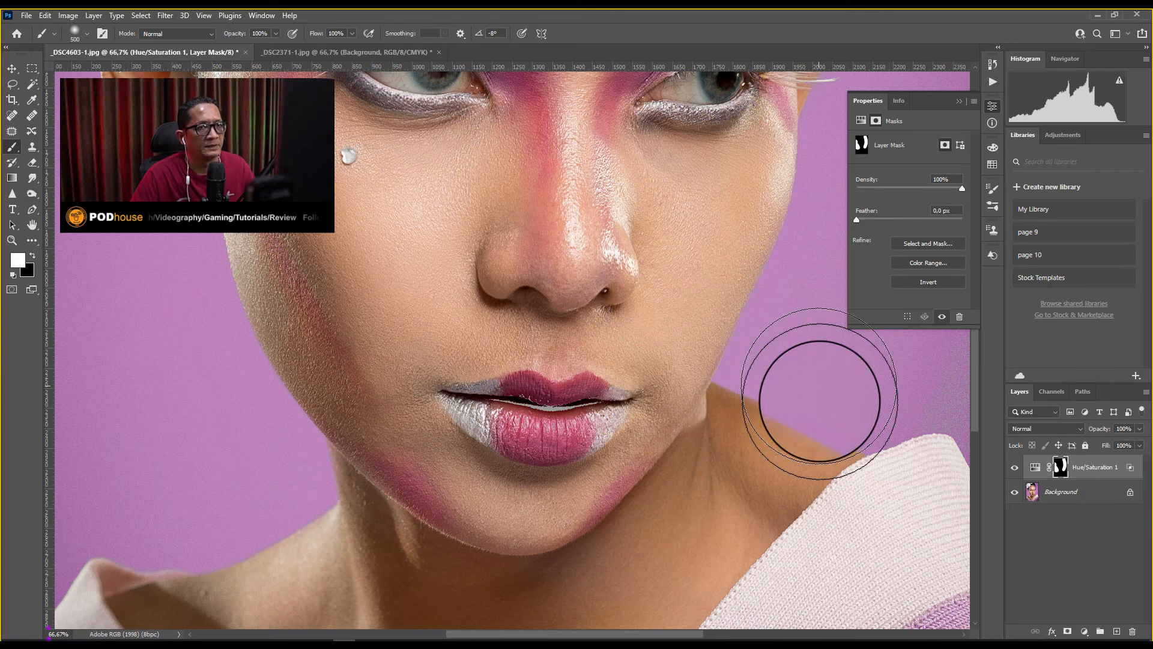
{"action": "left_click", "coordinate": [1085, 632]}
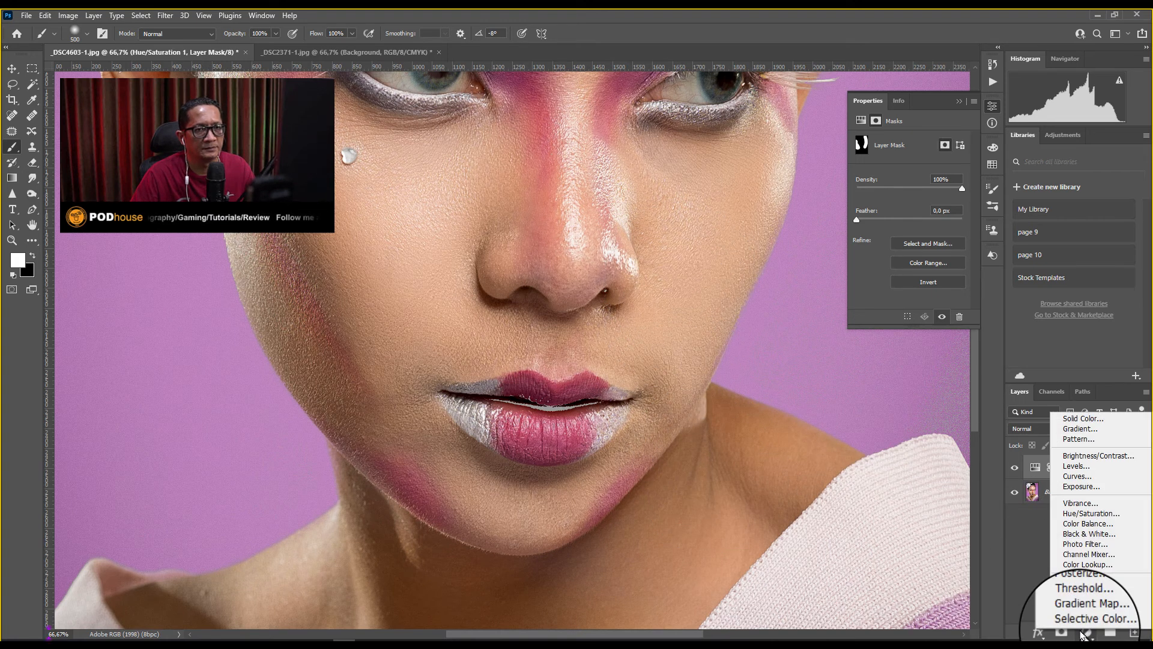
{"action": "left_click", "coordinate": [1089, 514]}
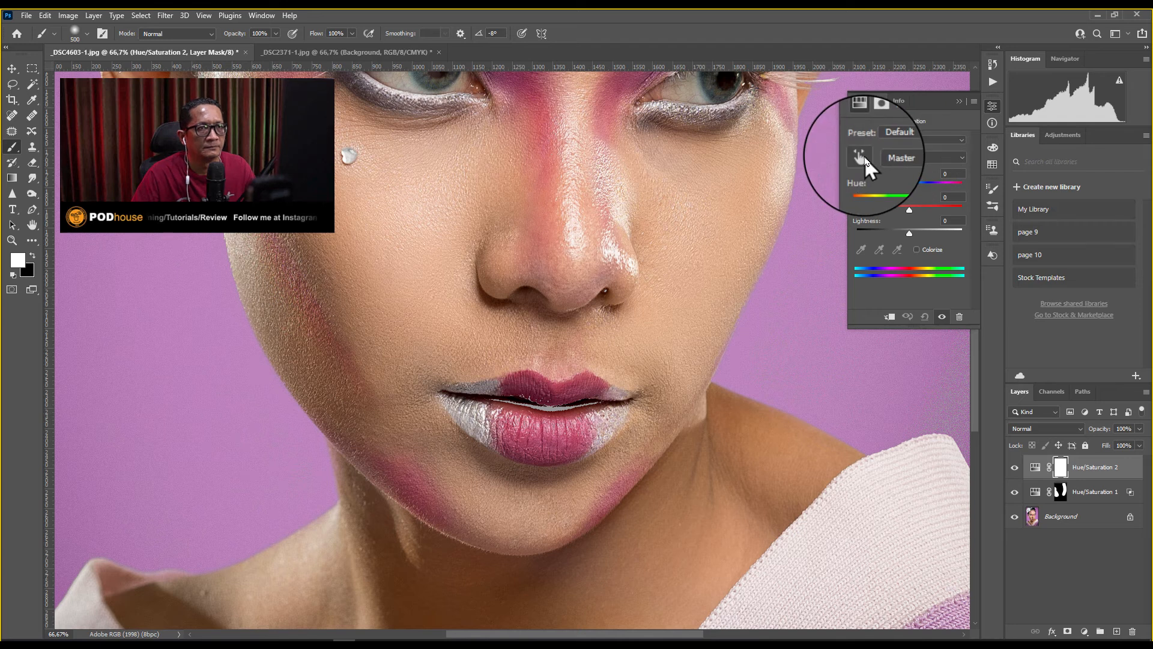
{"action": "left_click", "coordinate": [863, 157]}
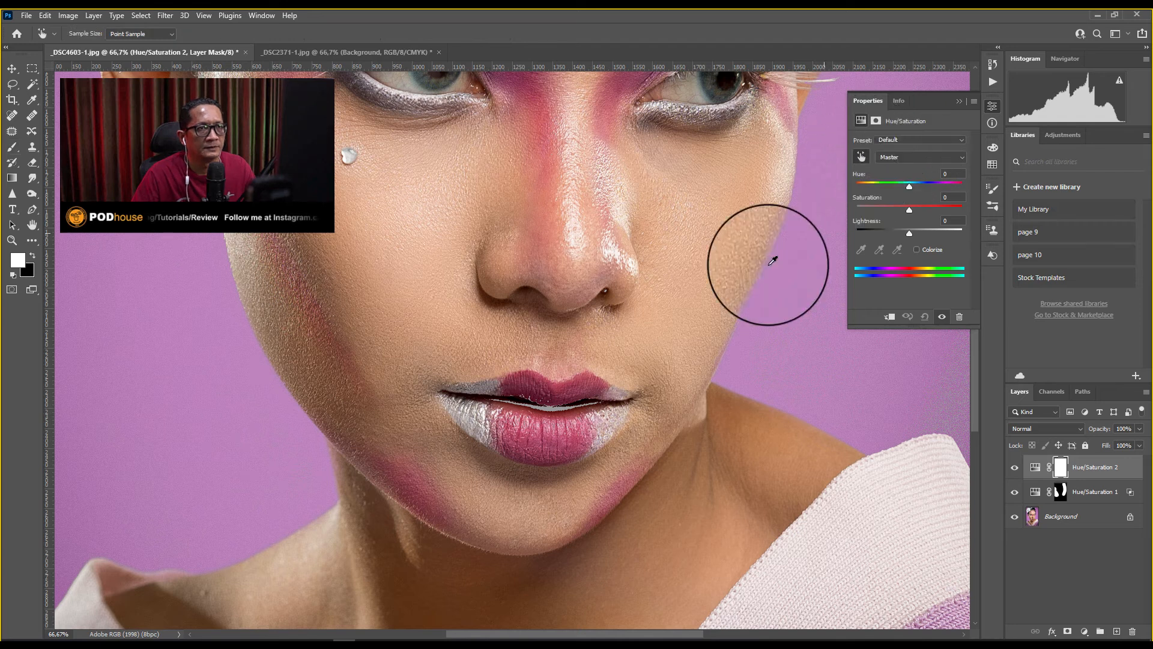
{"action": "left_click", "coordinate": [551, 412]}
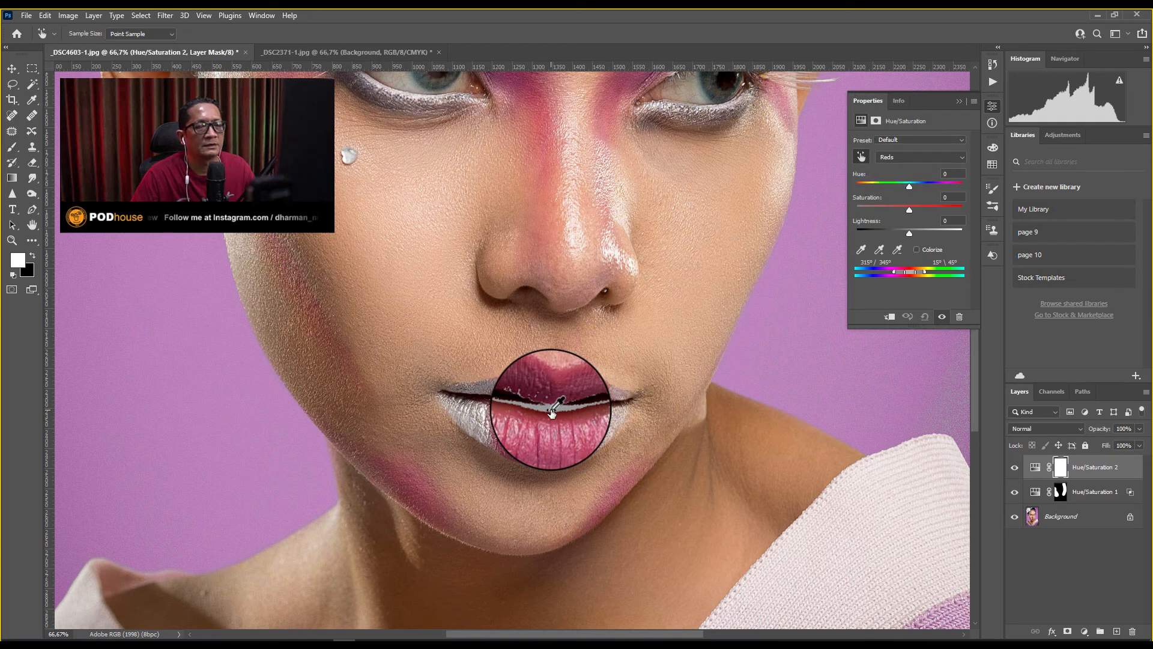
{"action": "left_click_drag", "start_coordinate": [910, 211], "coordinate": [881, 215]}
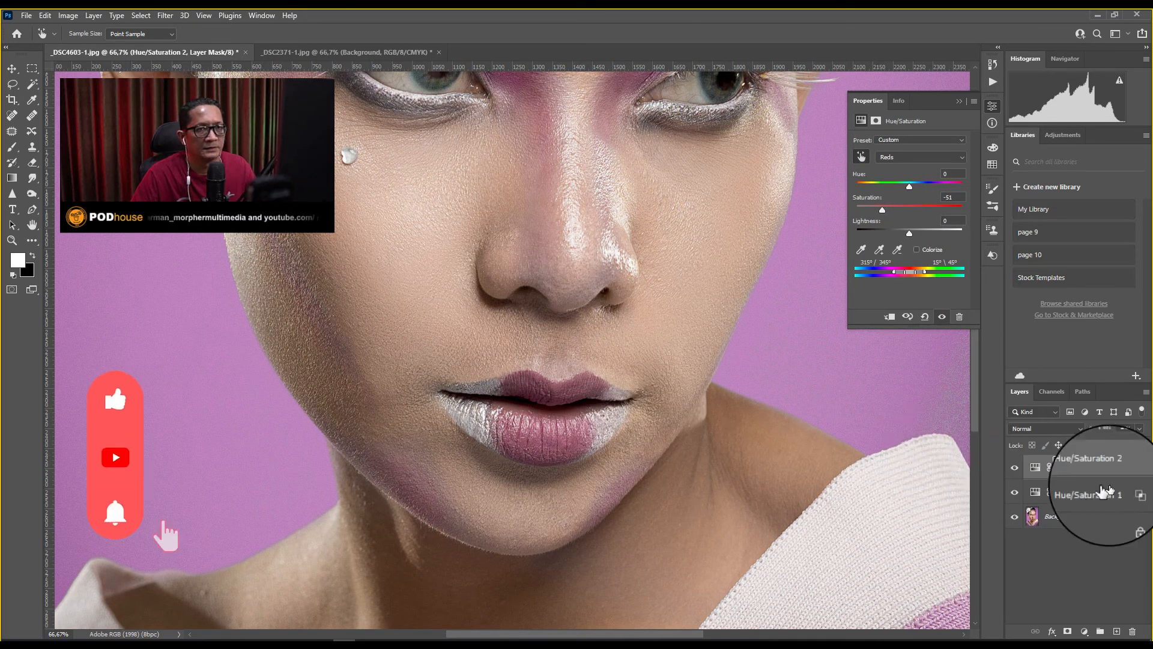
- Limit Hue/Saturation 2 with Blend If by splitting the Underlying Layer's white slider, its lower half at 61, and compare the layer on and off
{"action": "left_click", "coordinate": [1130, 476]}
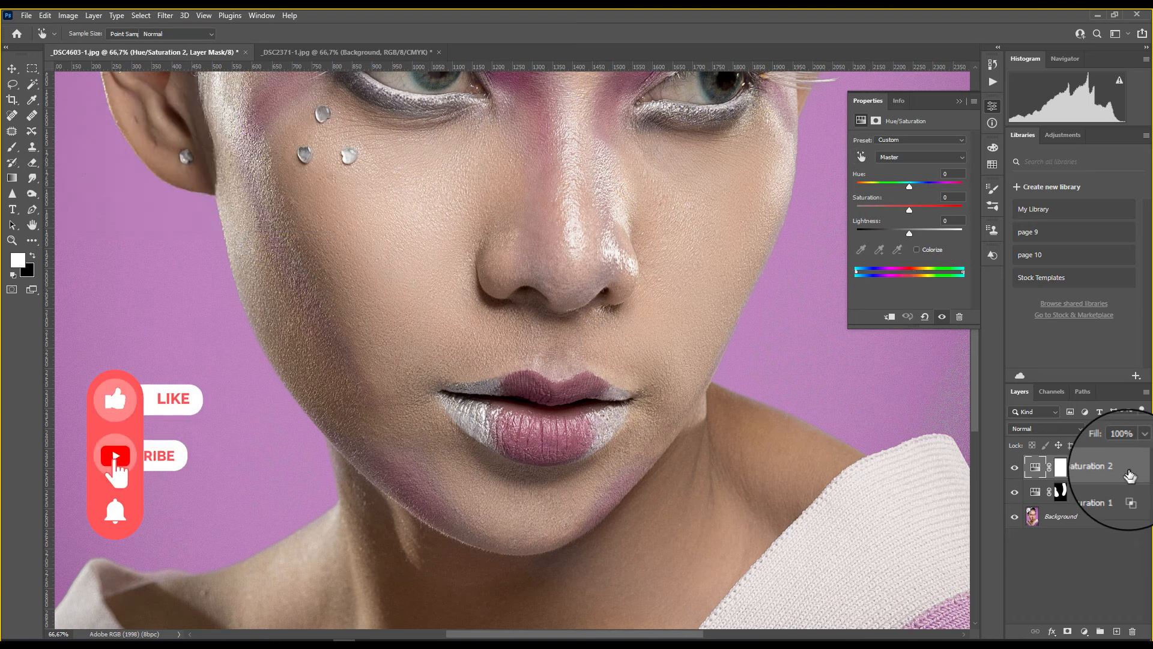
{"action": "double_click", "coordinate": [1130, 476]}
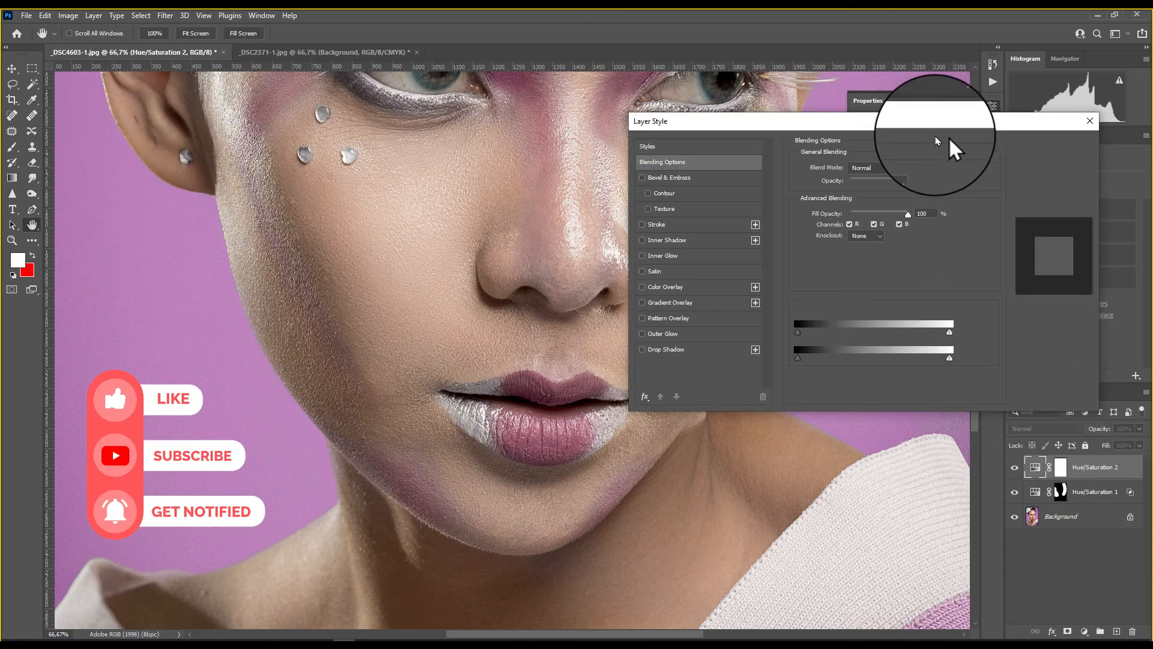
{"action": "mouse_move", "coordinate": [952, 136]}
{"action": "left_mouse_down"}
{"action": "mouse_move", "coordinate": [380, 60]}
{"action": "mouse_move", "coordinate": [404, 70]}
{"action": "mouse_move", "coordinate": [393, 27]}
{"action": "left_mouse_up"}
{"action": "mouse_move", "coordinate": [309, 252]}
{"action": "left_mouse_down"}
{"action": "mouse_move", "coordinate": [280, 250]}
{"action": "mouse_move", "coordinate": [306, 255]}
{"action": "mouse_move", "coordinate": [291, 257]}
{"action": "left_mouse_up"}
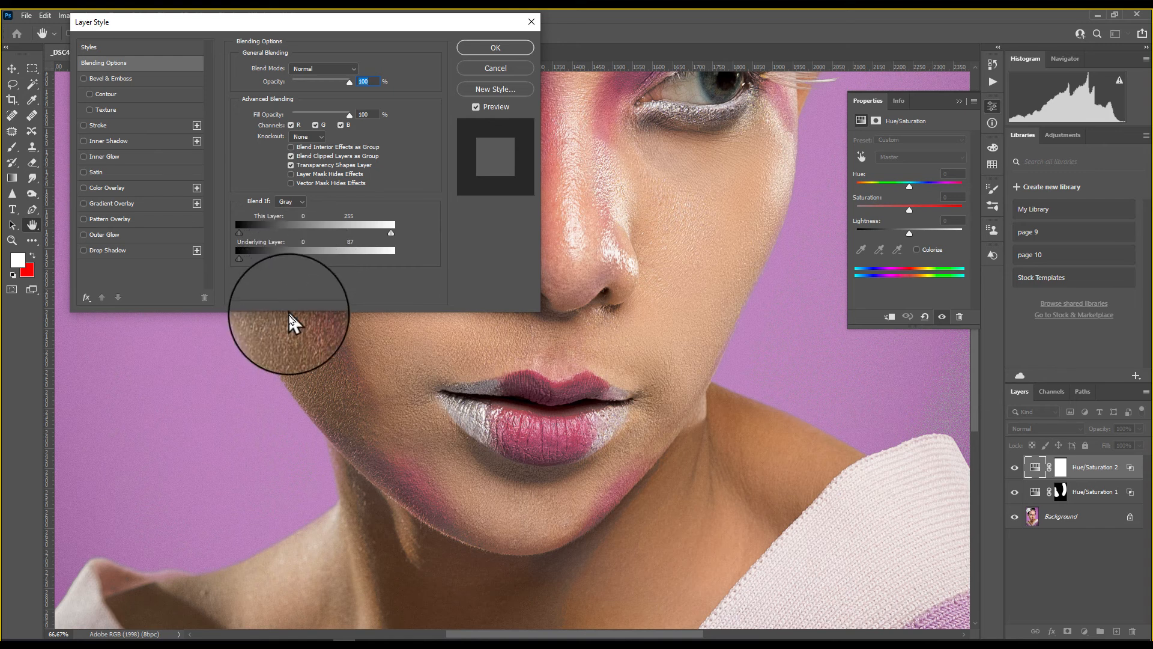
{"action": "left_click_drag", "start_coordinate": [291, 259], "coordinate": [362, 258]}
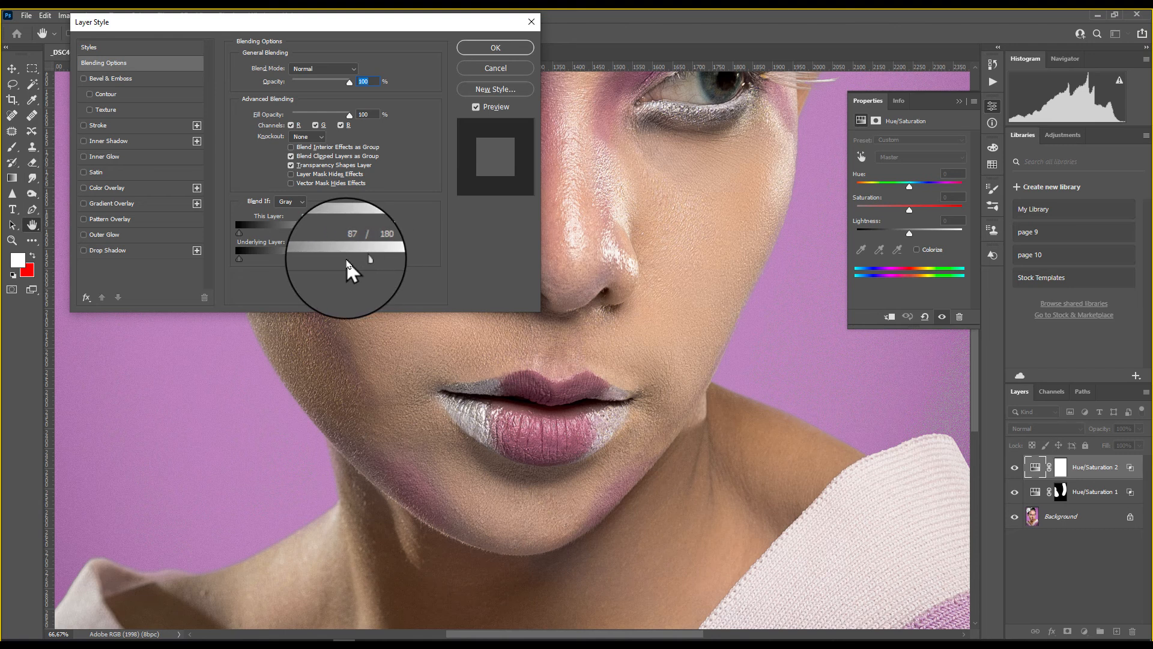
{"action": "mouse_move", "coordinate": [291, 257]}
{"action": "left_mouse_down"}
{"action": "mouse_move", "coordinate": [310, 258]}
{"action": "mouse_move", "coordinate": [275, 254]}
{"action": "mouse_move", "coordinate": [330, 262]}
{"action": "mouse_move", "coordinate": [276, 262]}
{"action": "left_mouse_up"}
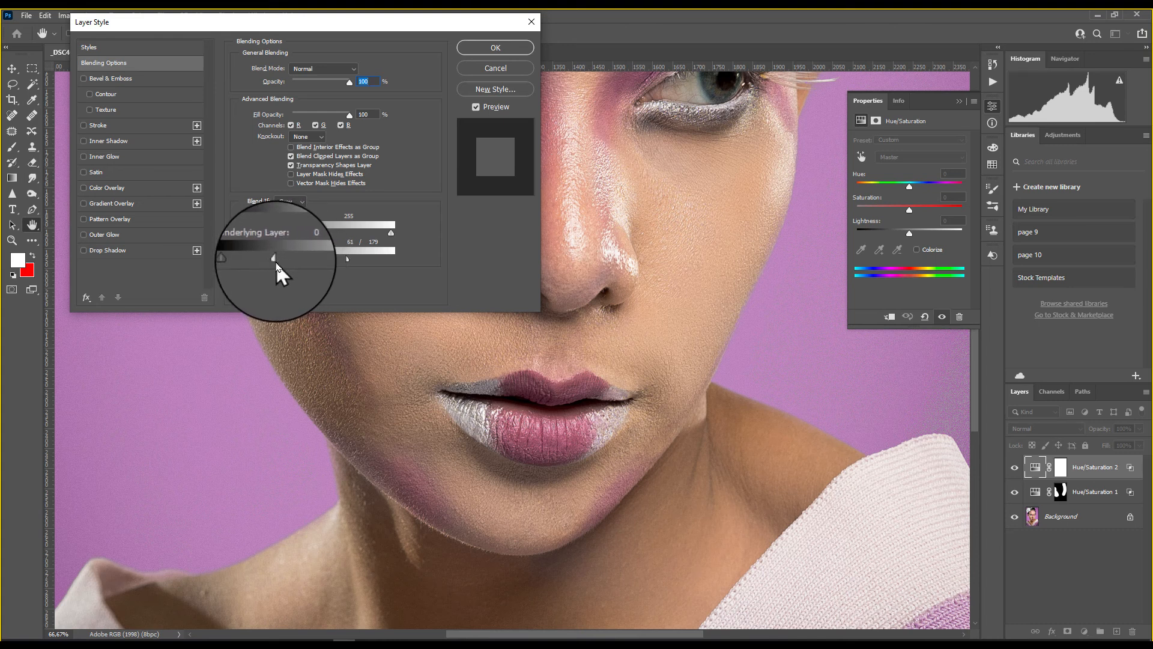
{"action": "left_click_drag", "start_coordinate": [347, 260], "coordinate": [356, 260]}
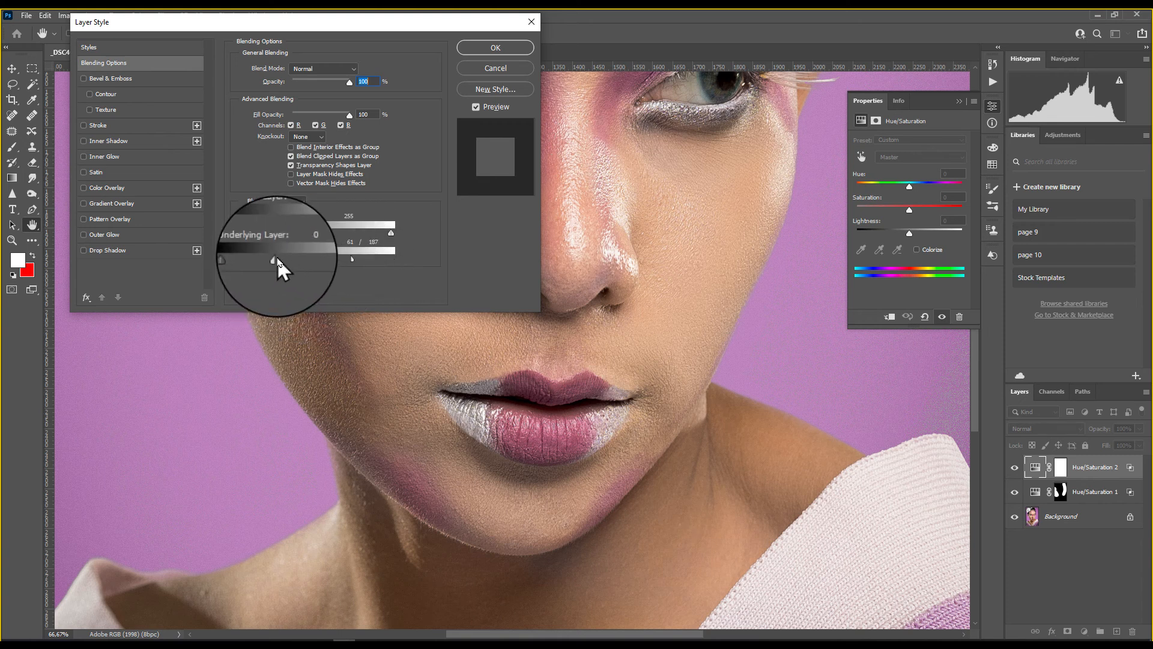
{"action": "left_click_drag", "start_coordinate": [351, 260], "coordinate": [347, 259]}
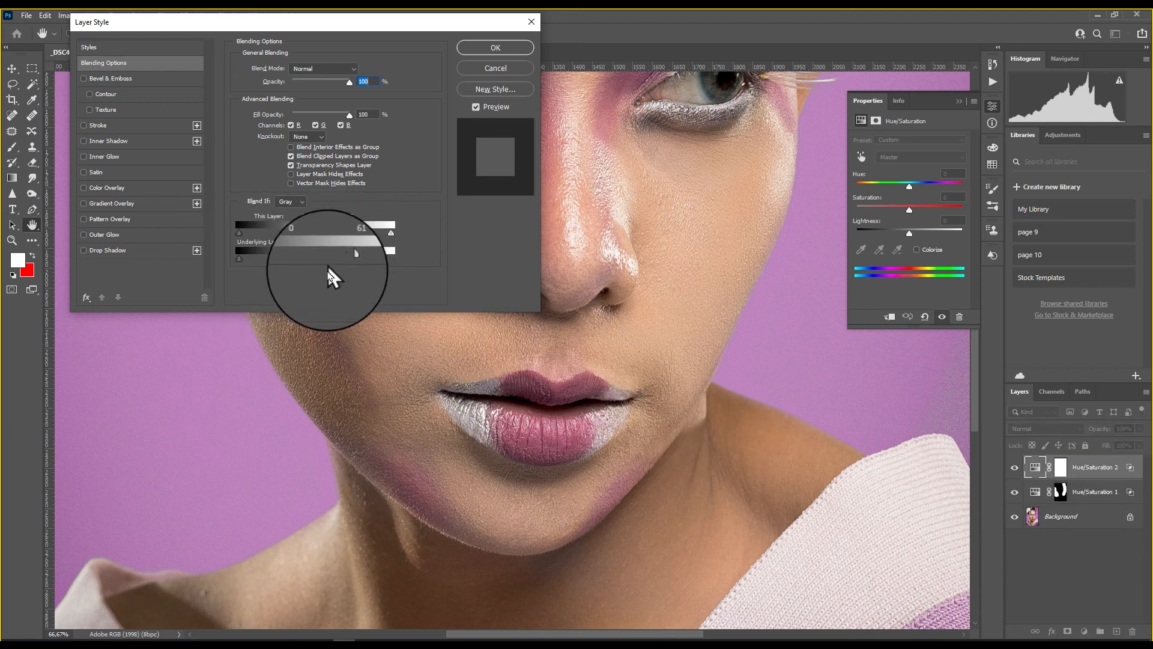
{"action": "left_click", "coordinate": [508, 50]}
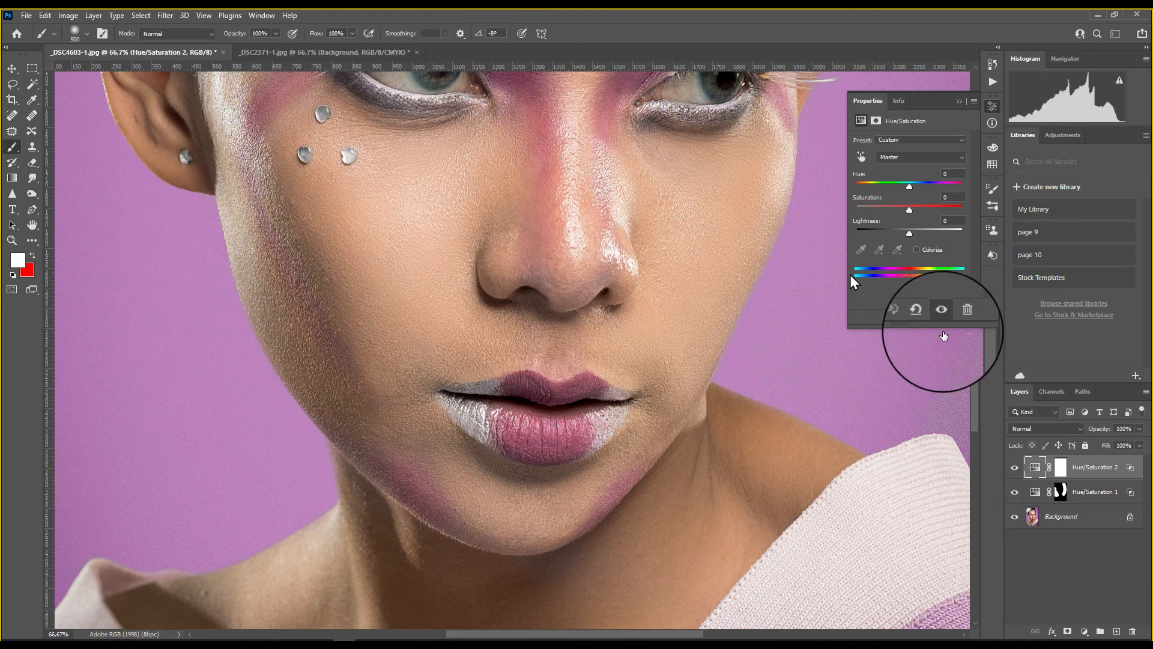
{"action": "left_click", "coordinate": [1014, 467]}
{"action": "left_click", "coordinate": [1014, 468]}
{"action": "left_click", "coordinate": [1014, 468]}
{"action": "left_click", "coordinate": [1014, 468]}
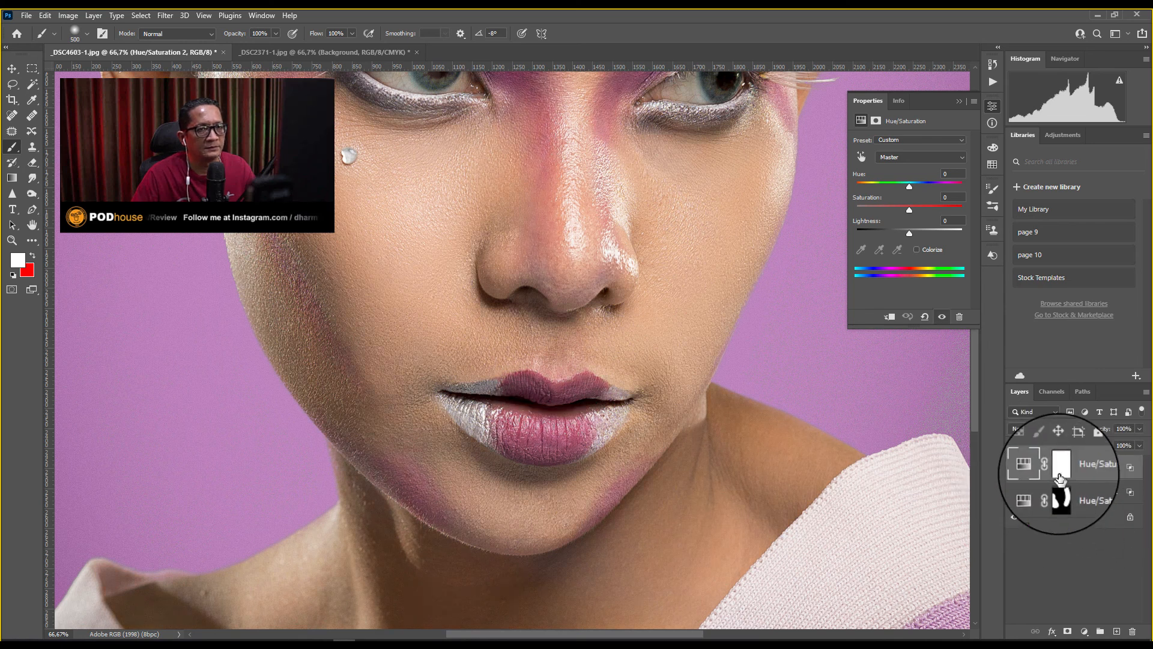
- Invert the Hue/Saturation 2 mask to black and paint white over the gap between the lips with a 40 px brush
{"action": "left_click", "coordinate": [1059, 475]}
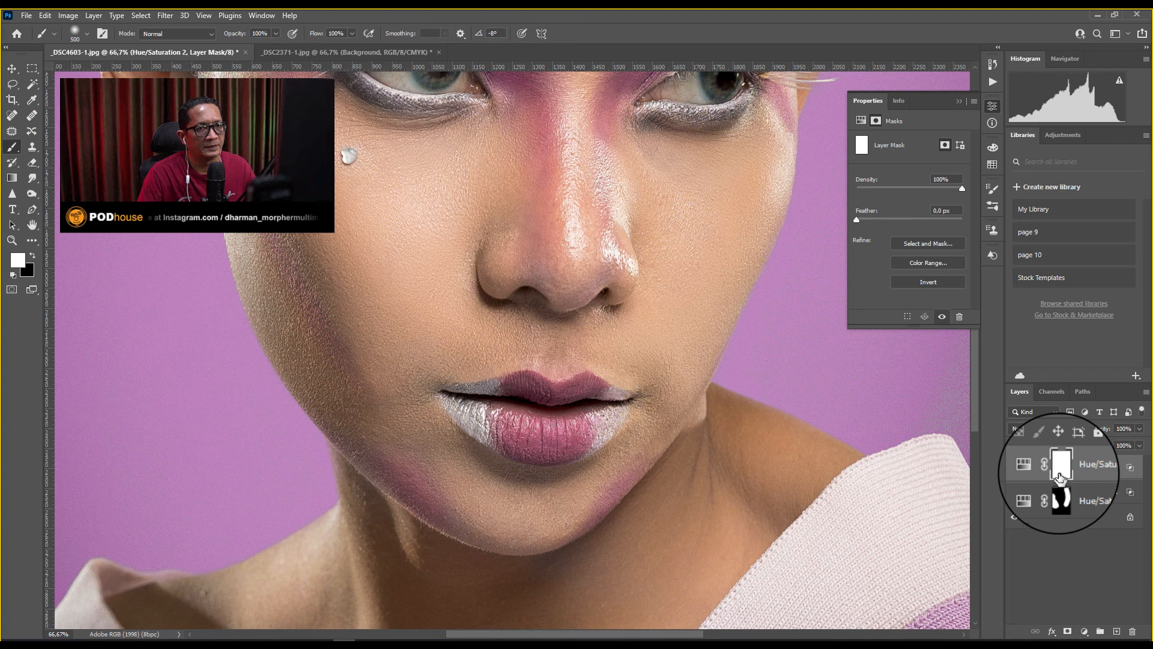
{"action": "key", "text": "ctrl+i"}
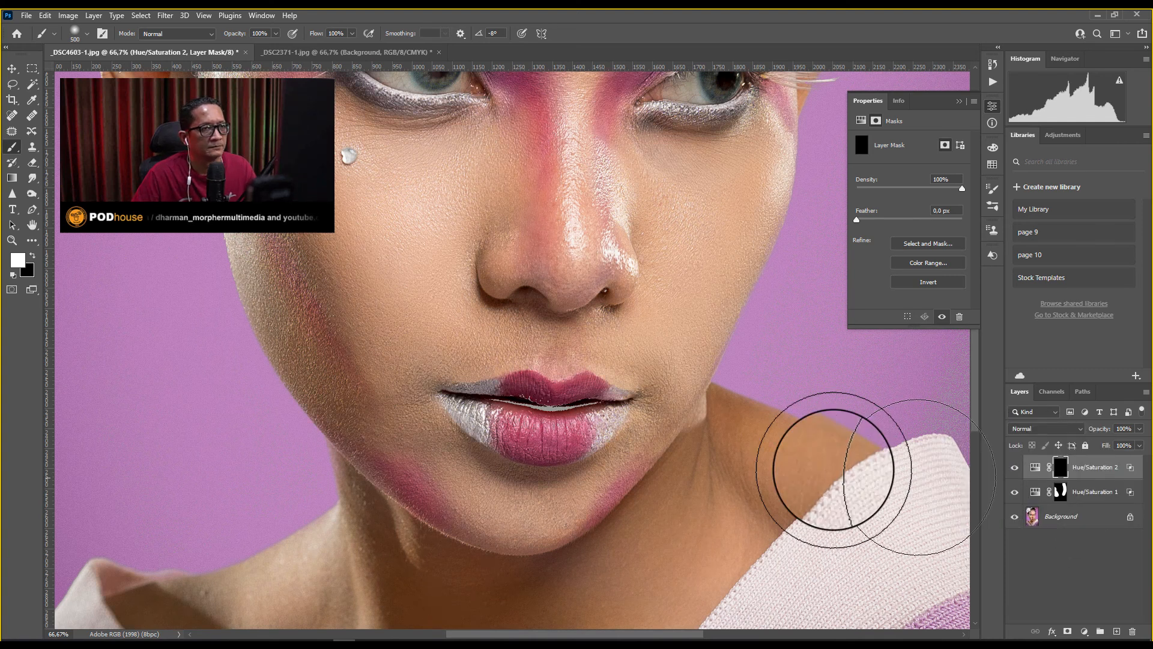
{"action": "key", "text": "bracketleft"}
{"action": "key", "text": "bracketleft"}
{"action": "key", "text": "bracketleft"}
{"action": "key", "text": "bracketleft"}
{"action": "key", "text": "bracketleft"}
{"action": "key", "text": "bracketleft"}
{"action": "key", "text": "bracketleft"}
{"action": "key", "text": "bracketleft"}
{"action": "key", "text": "bracketleft"}
{"action": "key", "text": "bracketleft"}
{"action": "key", "text": "bracketleft"}
{"action": "key", "text": "bracketleft"}
{"action": "key", "text": "bracketleft"}
{"action": "key", "text": "bracketleft"}
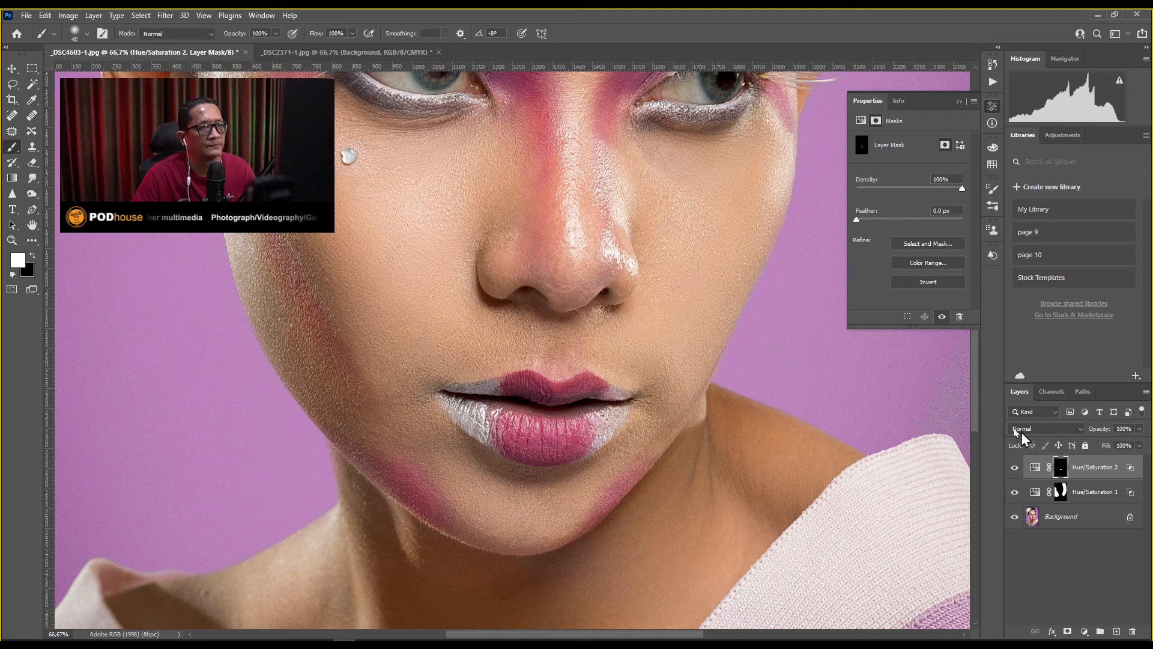
- Extend the Hue/Saturation 1 mask by painting white over the remaining purple background edge with a 250 px brush
{"action": "key", "text": "ctrl+minus"}
{"action": "key", "text": "ctrl+minus"}
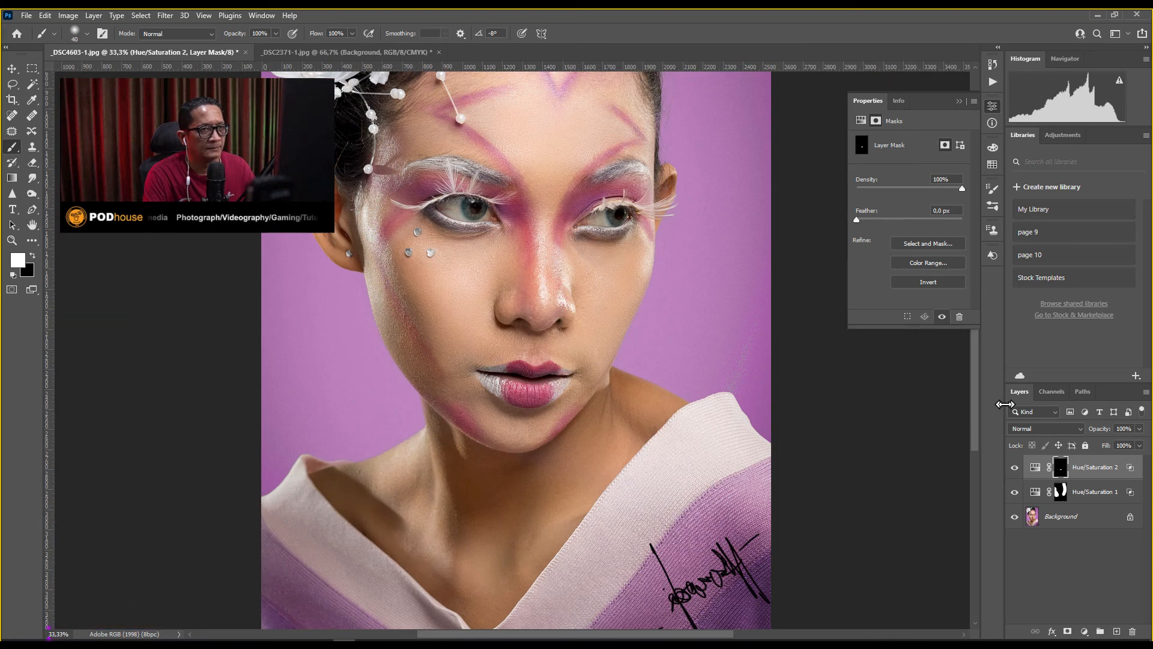
{"action": "key", "text": "ctrl+minus"}
{"action": "key", "text": "ctrl+plus"}
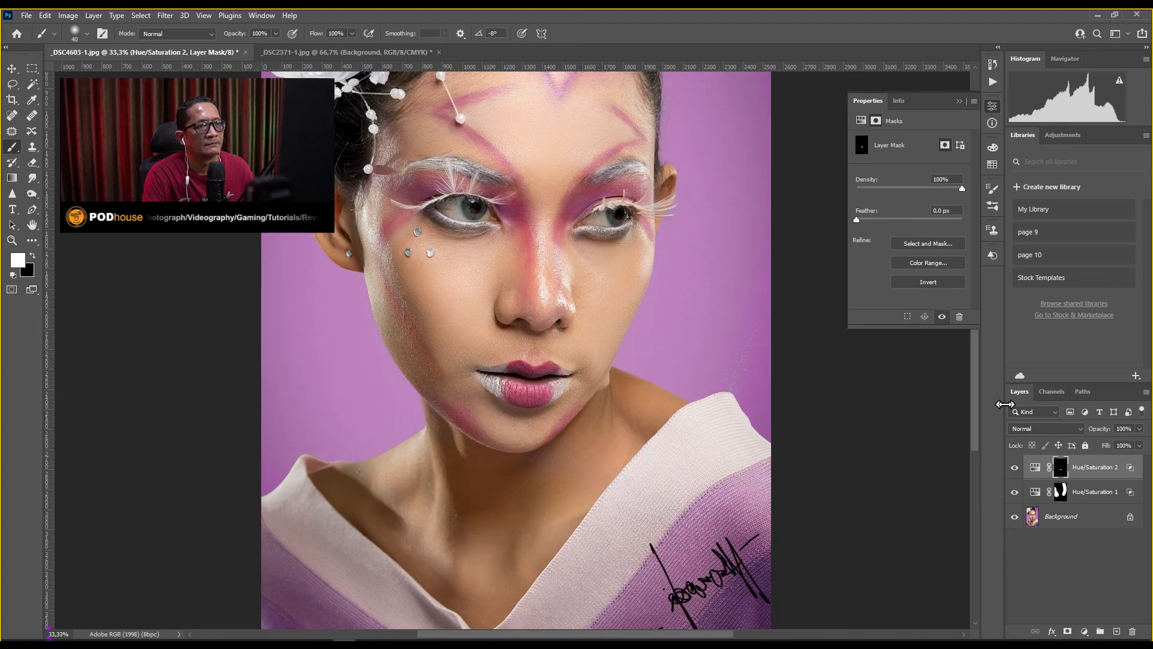
{"action": "left_click", "coordinate": [1014, 492]}
{"action": "left_click", "coordinate": [1015, 492]}
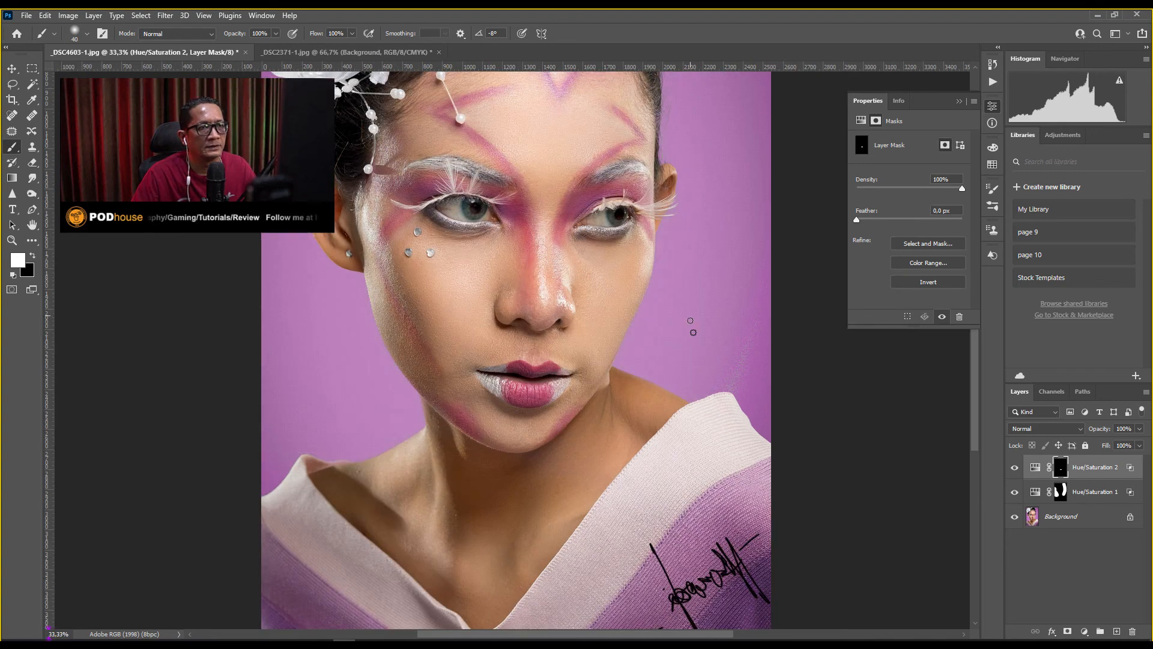
{"action": "left_click", "coordinate": [1062, 492]}
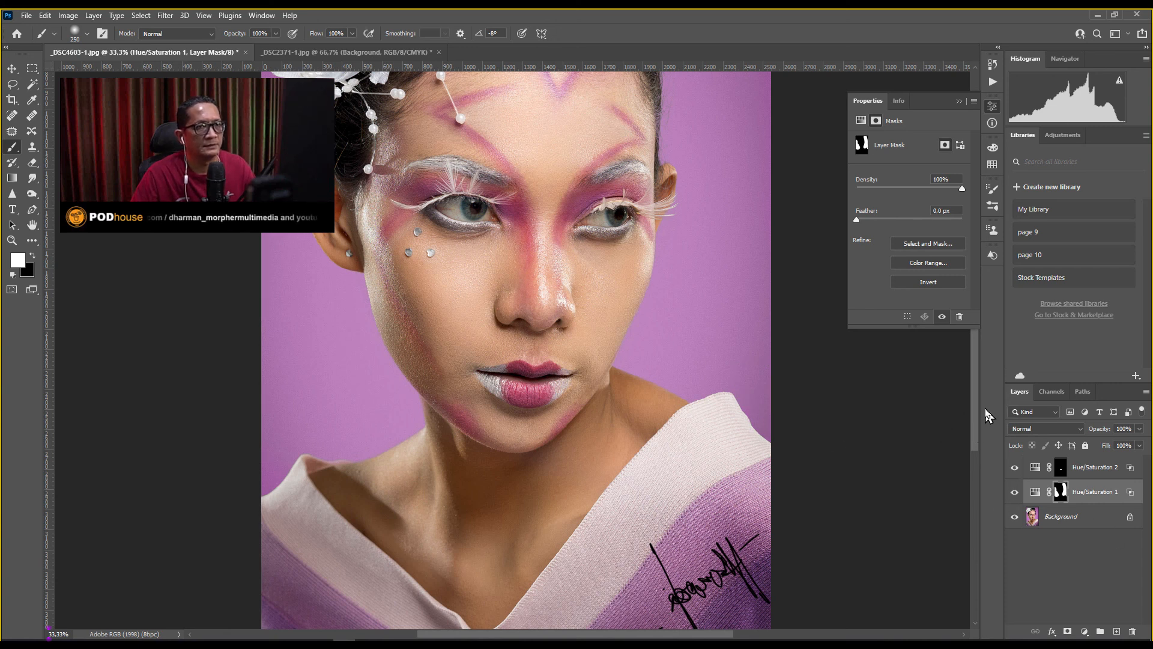
- Fit the whole portrait on screen and compare it with the gamut warning off and on
{"action": "key", "text": "ctrl+minus"}
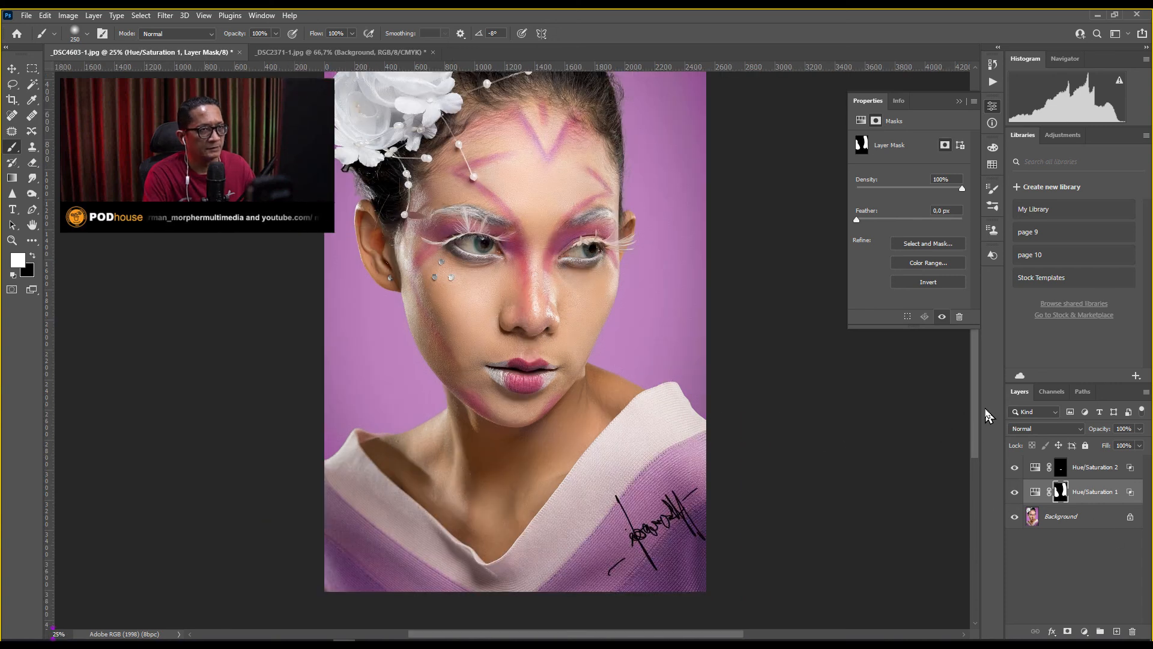
{"action": "key", "text": "ctrl+0"}
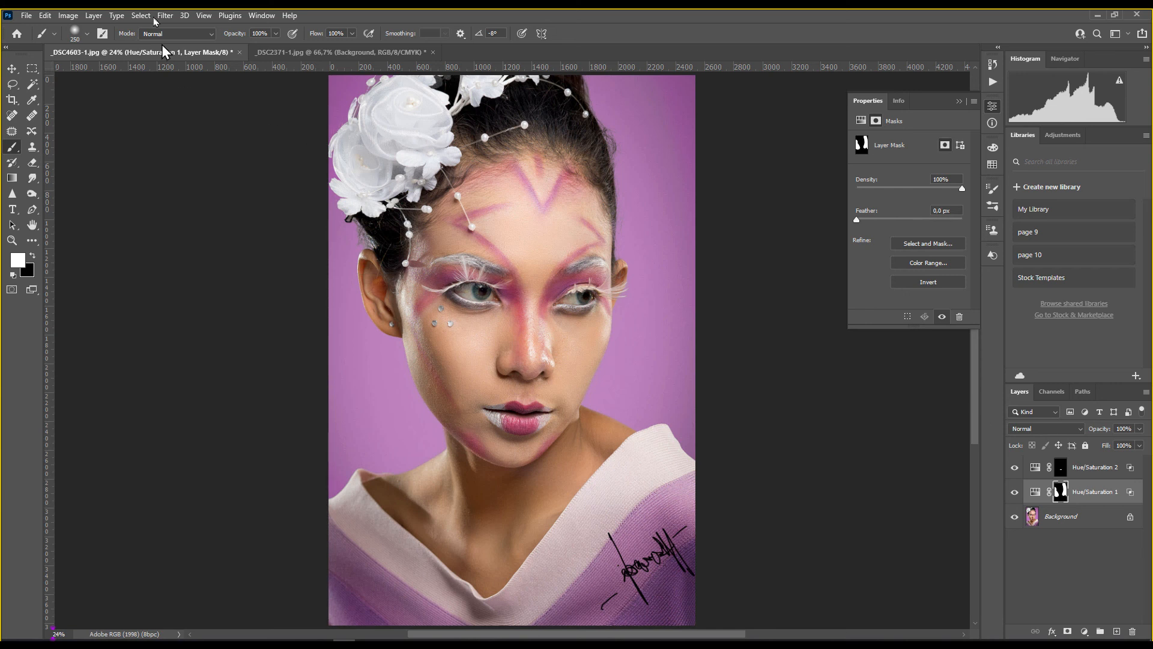
{"action": "left_click", "coordinate": [204, 15]}
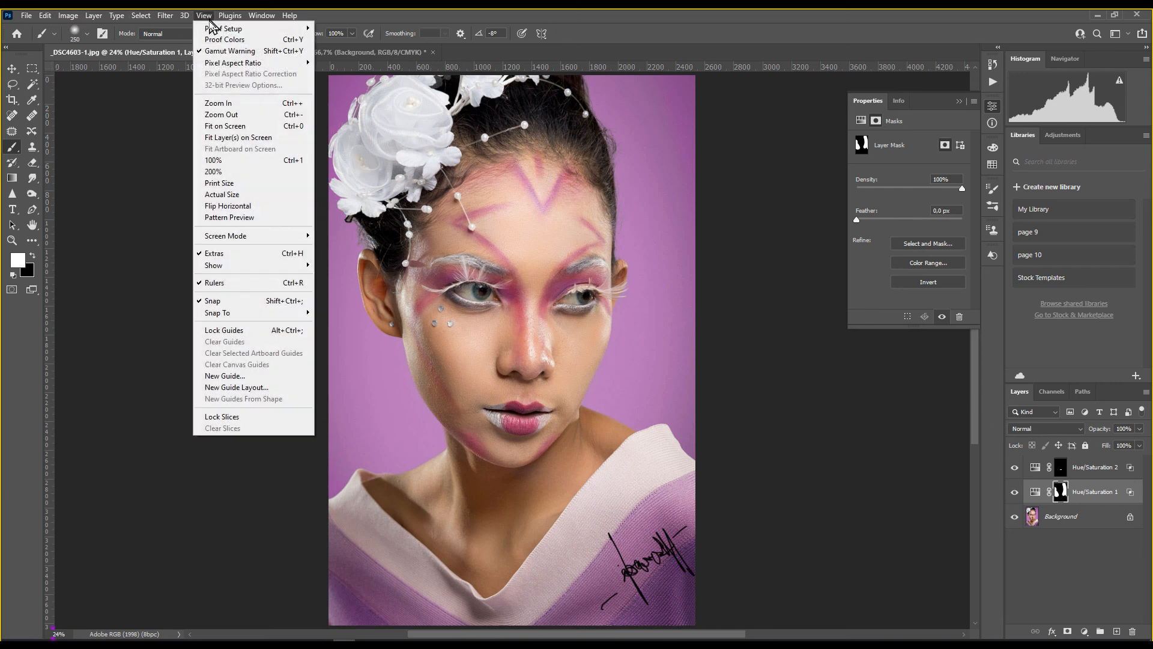
{"action": "left_click", "coordinate": [214, 52]}
{"action": "left_click", "coordinate": [202, 17]}
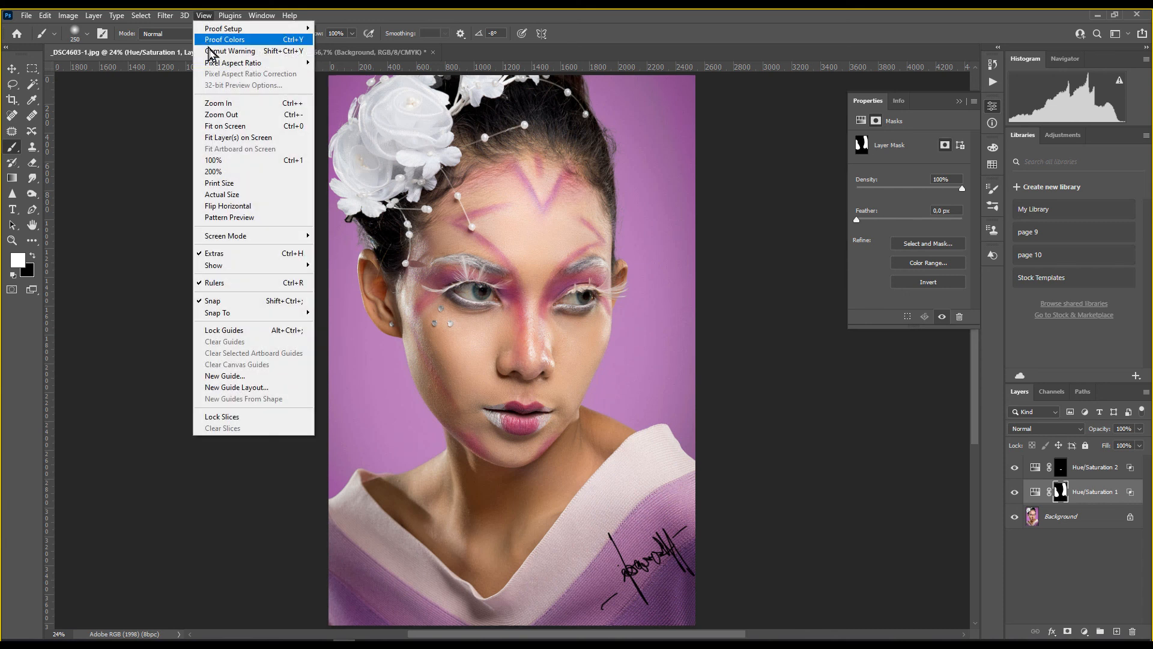
{"action": "left_click", "coordinate": [211, 56]}
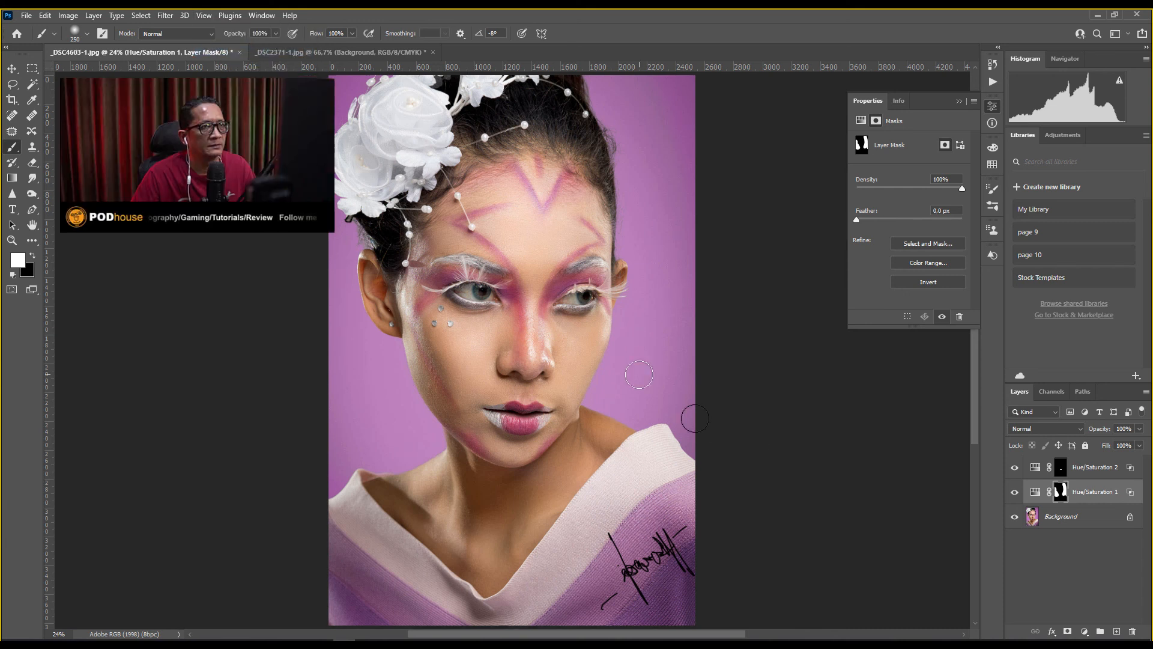